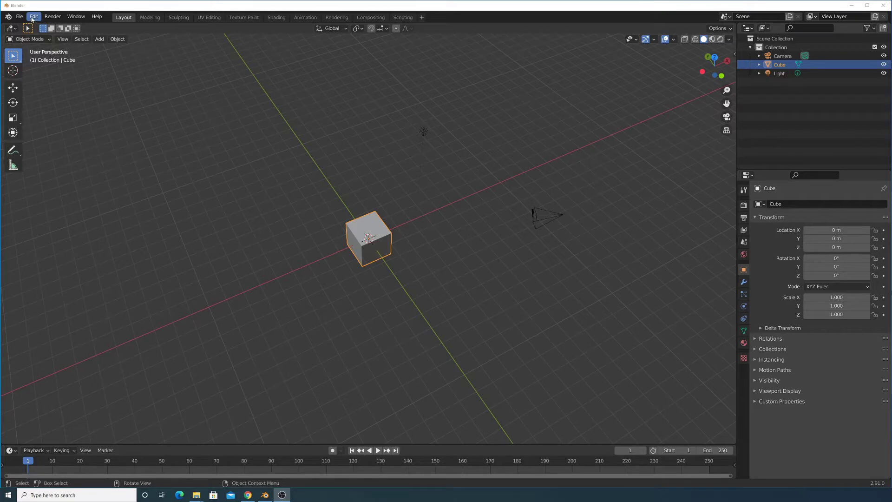
Step: Search the add-on preferences for "sap" to check that Sapling Tree Gen is enabled, and close the preferences
{"action": "left_click", "coordinate": [36, 19]}
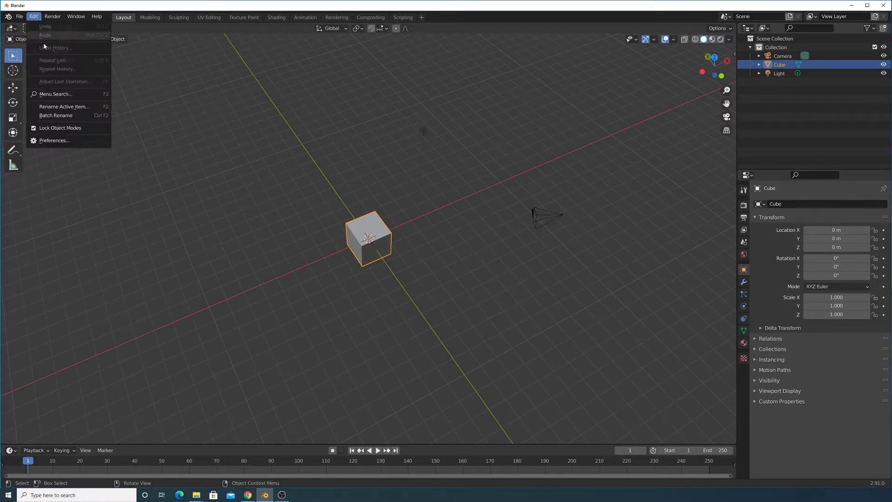
{"action": "left_click", "coordinate": [71, 132]}
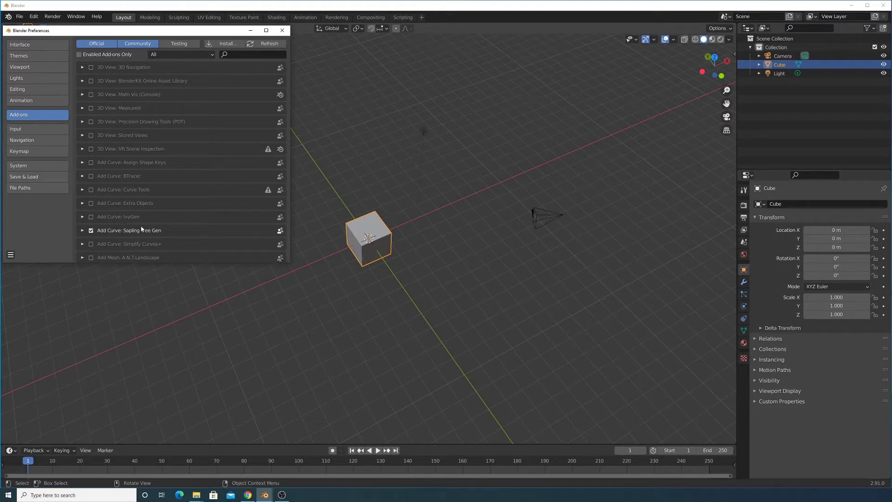
{"action": "left_click", "coordinate": [239, 54]}
{"action": "type", "text": "sa"}
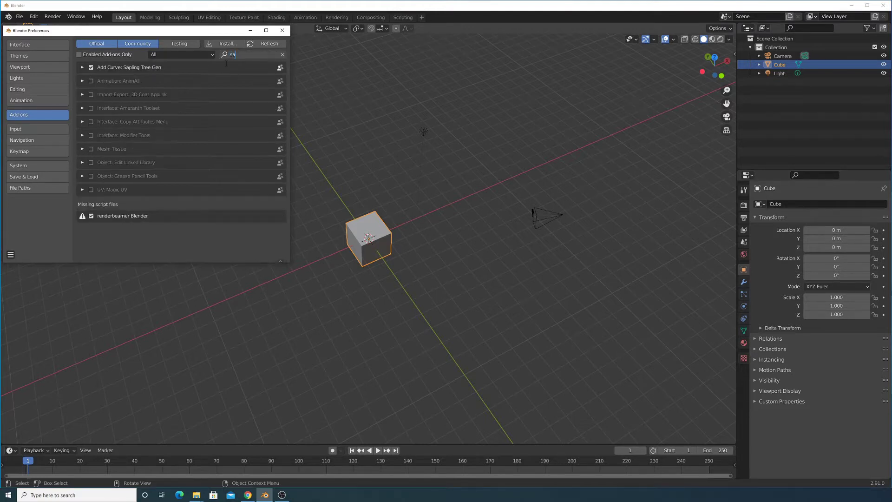
{"action": "type", "text": "p"}
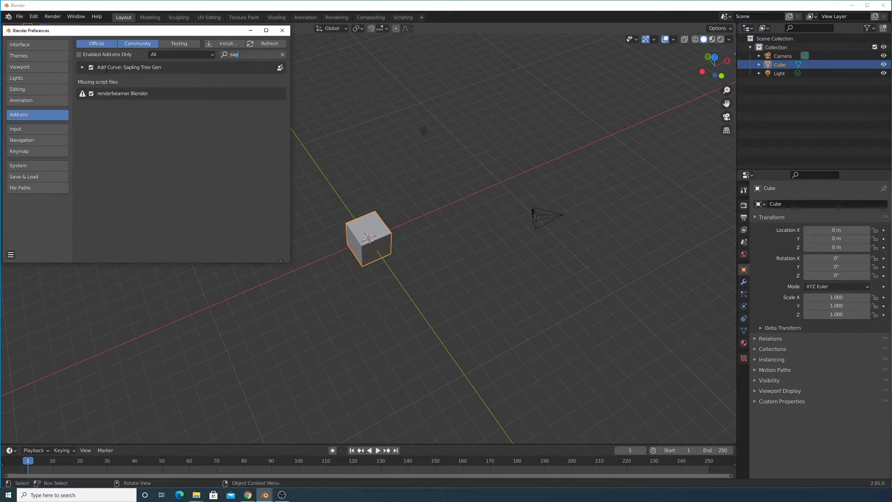
{"action": "left_click", "coordinate": [283, 54]}
{"action": "left_click", "coordinate": [282, 32]}
Step: Delete the default cube and add a mesh plane at the origin in its place
{"action": "mouse_move", "coordinate": [387, 212]}
{"action": "middle_mouse_down"}
{"action": "mouse_move", "coordinate": [350, 169]}
{"action": "mouse_move", "coordinate": [389, 225]}
{"action": "middle_mouse_up"}
{"action": "key", "text": "Delete"}
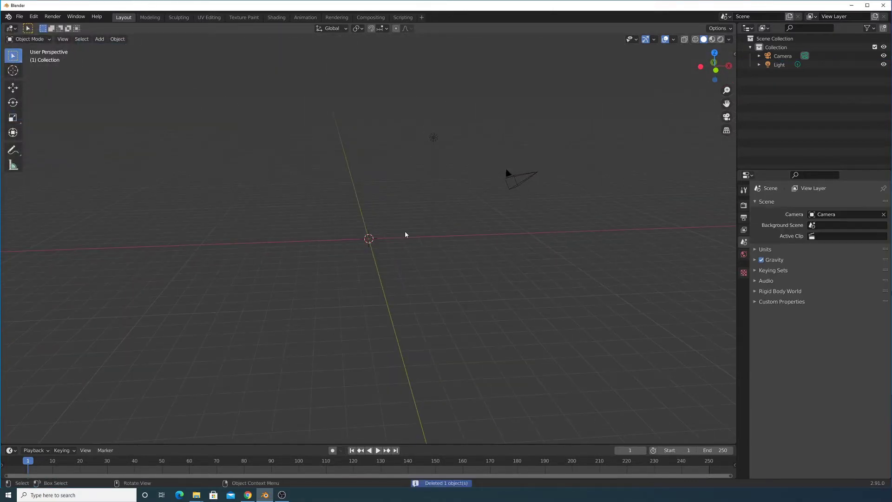
{"action": "key", "text": "shift+a"}
{"action": "left_click", "coordinate": [427, 244]}
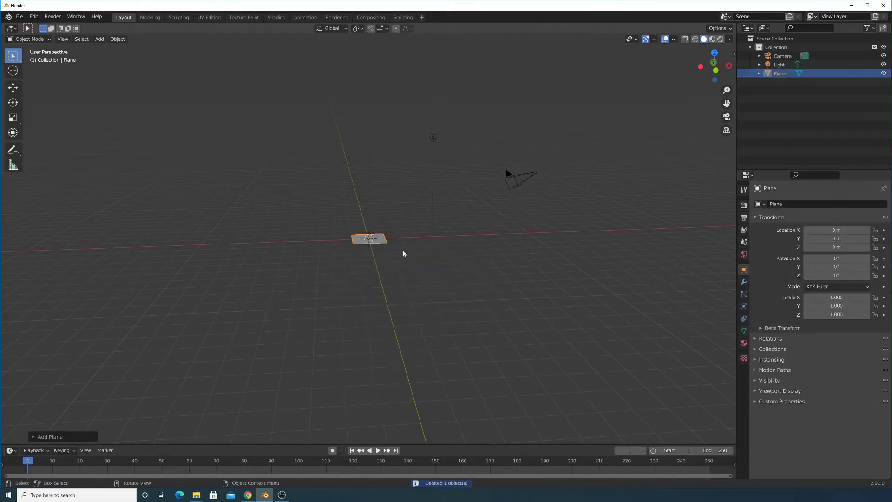
Step: Scale the new plane uniformly by a factor of 8
{"action": "type", "text": "s4"}
{"action": "right_click", "coordinate": [406, 249]}
{"action": "key", "text": "s"}
{"action": "key", "text": "8"}
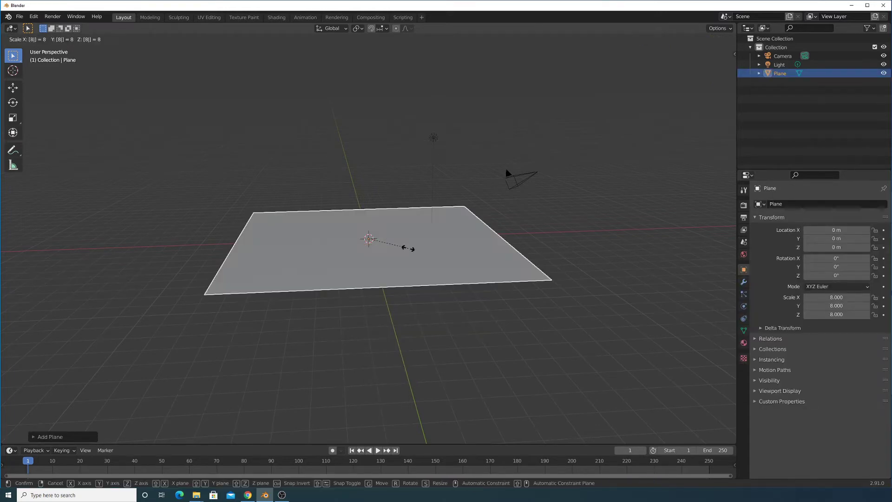
{"action": "key", "text": "Return"}
{"action": "scroll", "coordinate": [384, 240], "scroll_direction": "up", "scroll_amount": 4}
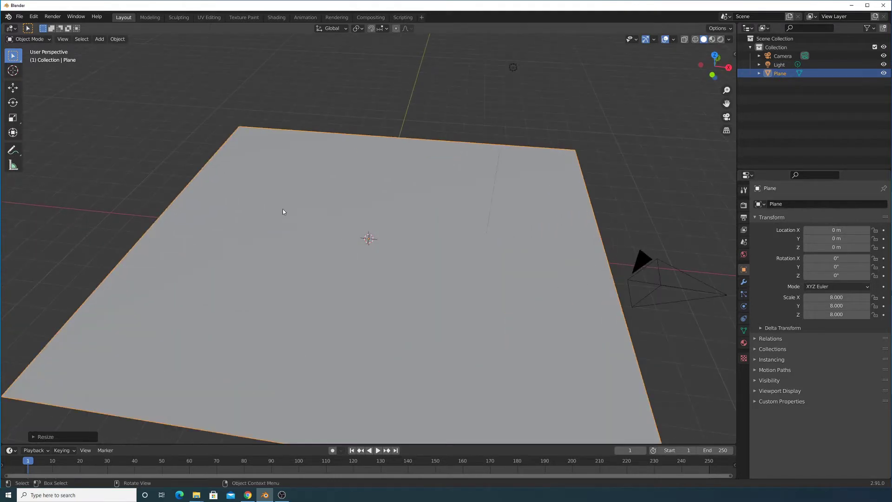
Step: Add a Sapling Tree Gen curve tree at the centre of the plane
{"action": "left_click", "coordinate": [115, 39]}
{"action": "left_click", "coordinate": [100, 39]}
{"action": "mouse_move", "coordinate": [122, 55]}
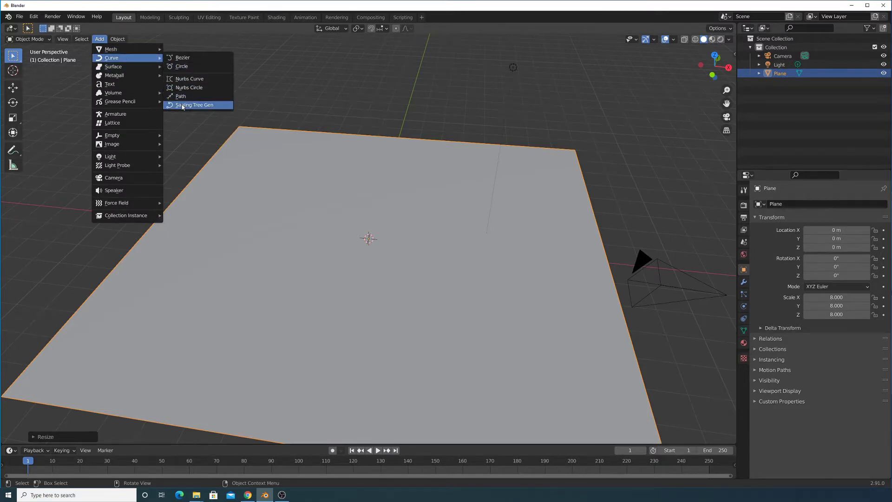
{"action": "left_click", "coordinate": [183, 105]}
{"action": "middle_click_drag", "start_coordinate": [350, 199], "coordinate": [330, 227]}
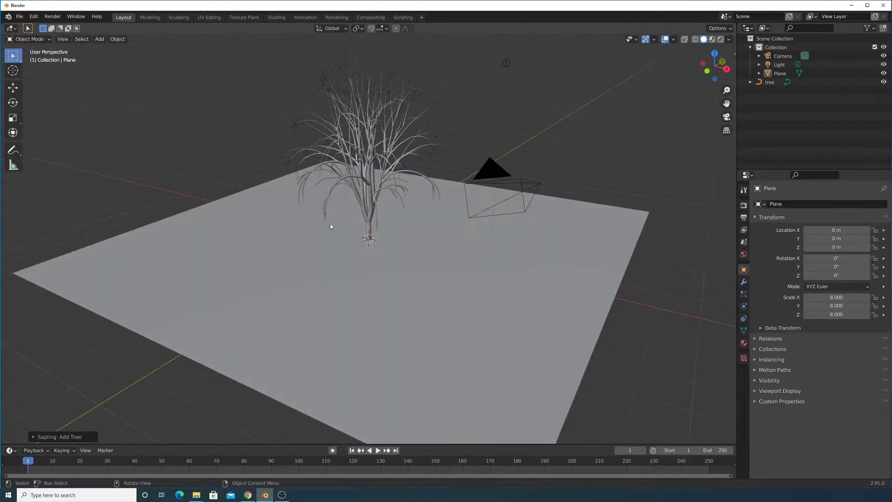
Step: Load the willow preset for the new tree in its Sapling geometry settings
{"action": "left_click", "coordinate": [32, 436]}
{"action": "left_click", "coordinate": [96, 210]}
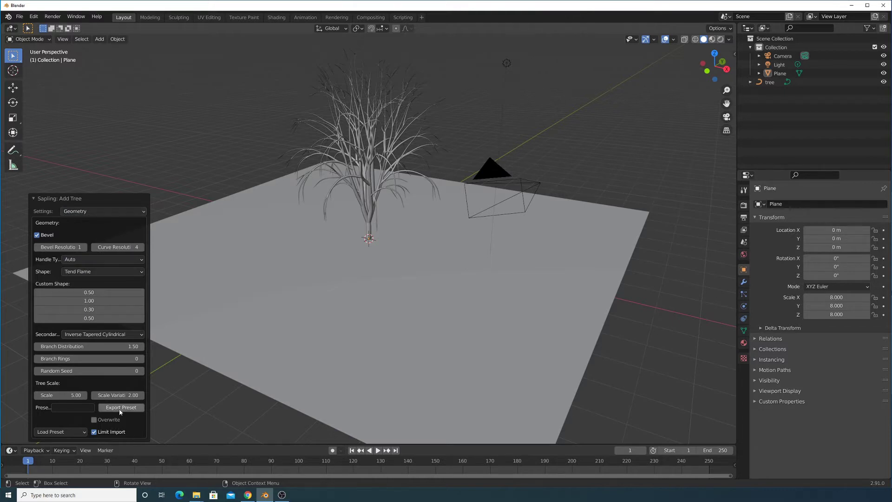
{"action": "left_click", "coordinate": [60, 432]}
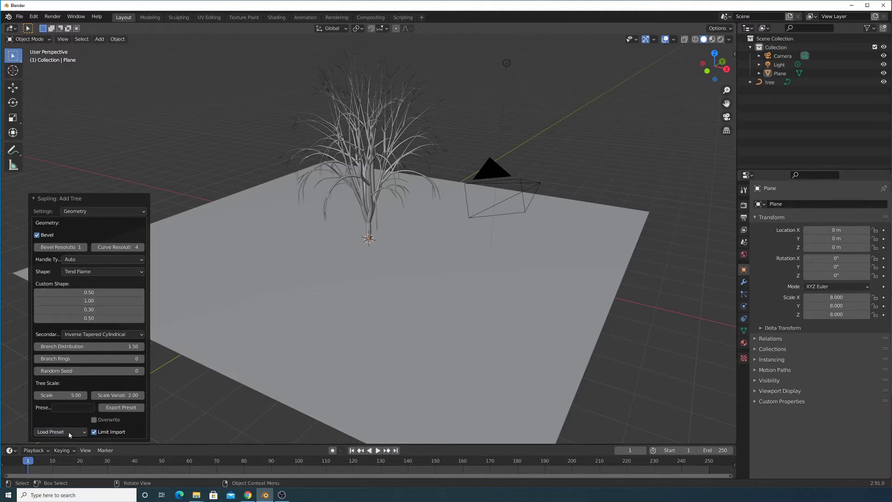
{"action": "left_click", "coordinate": [70, 435]}
{"action": "left_click", "coordinate": [63, 353]}
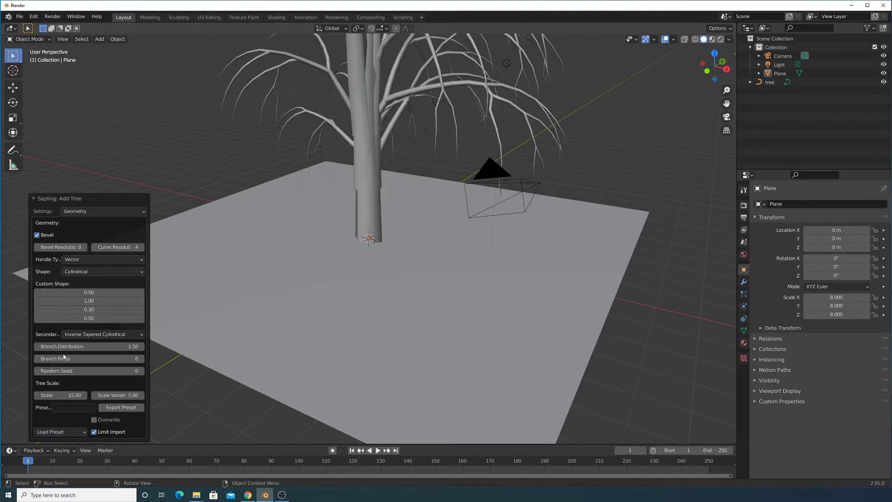
{"action": "scroll", "coordinate": [414, 241], "scroll_direction": "down", "scroll_amount": 8}
{"action": "scroll", "coordinate": [363, 308], "scroll_direction": "up", "scroll_amount": 5}
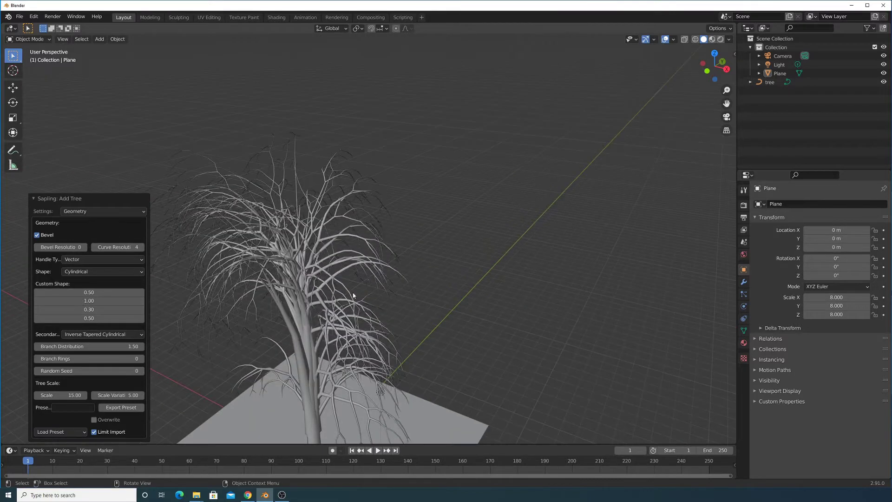
{"action": "scroll", "coordinate": [338, 244], "scroll_direction": "down", "scroll_amount": 2}
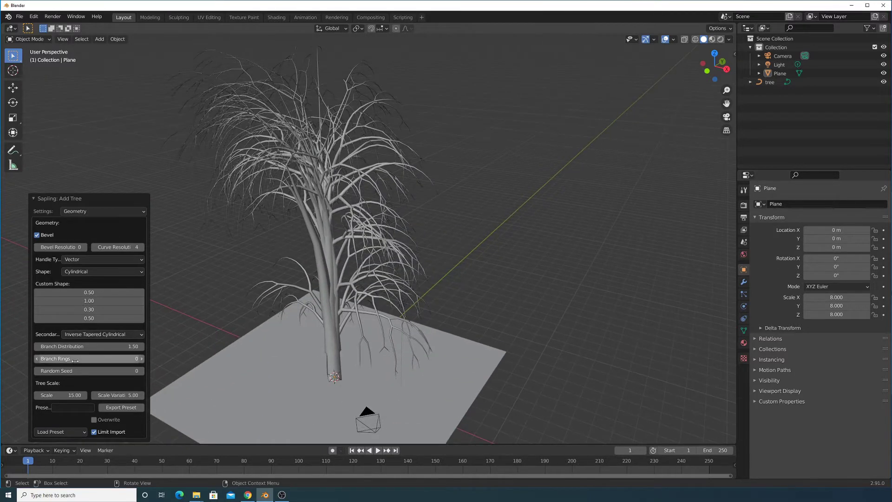
{"action": "left_click_drag", "start_coordinate": [65, 395], "coordinate": [47, 396]}
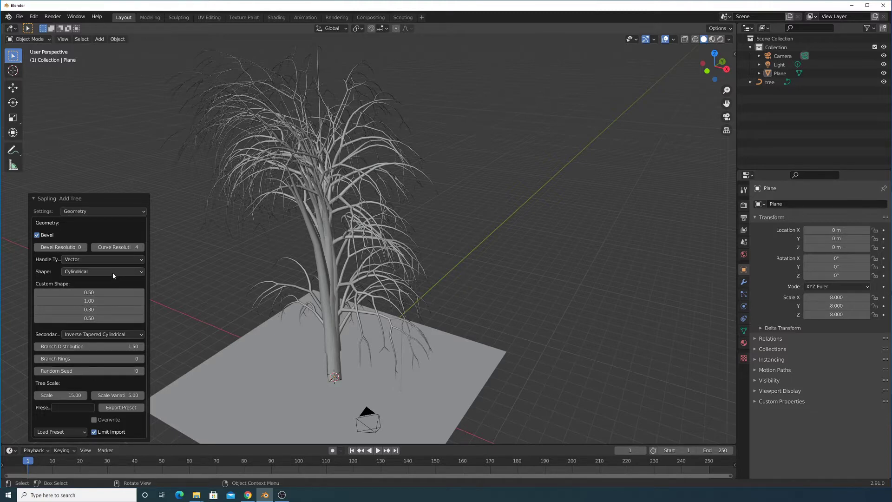
{"action": "mouse_move", "coordinate": [98, 370]}
{"action": "left_mouse_down"}
{"action": "mouse_move", "coordinate": [133, 370]}
{"action": "mouse_move", "coordinate": [100, 370]}
{"action": "left_mouse_up"}
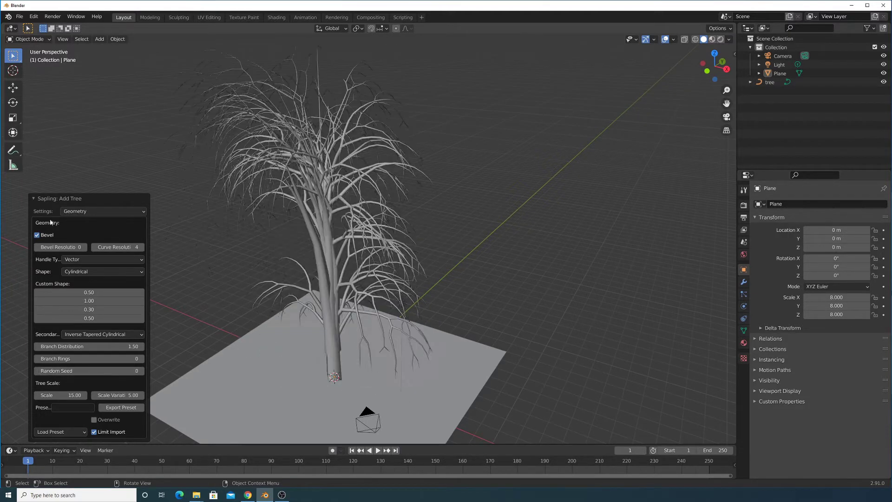
Step: Switch the willow's Sapling settings to Leaves and turn on Show Leaves
{"action": "left_click", "coordinate": [77, 211]}
{"action": "left_click", "coordinate": [116, 268]}
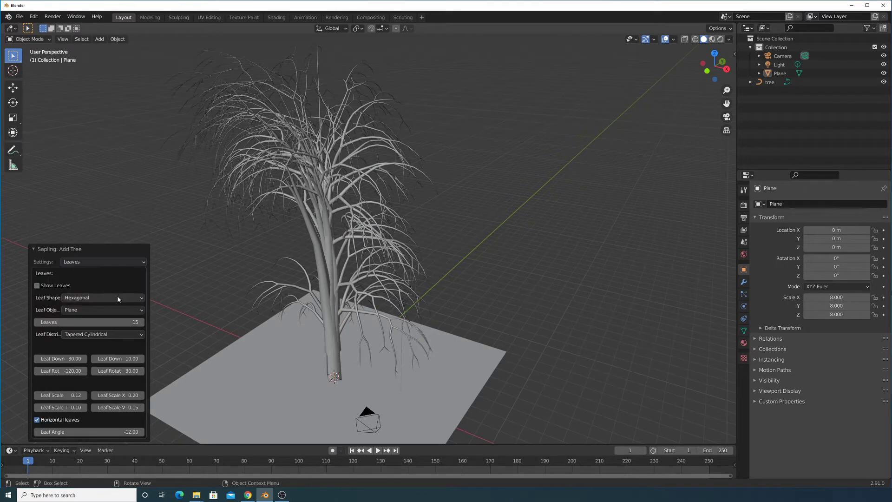
{"action": "left_click", "coordinate": [61, 286]}
{"action": "scroll", "coordinate": [281, 195], "scroll_direction": "up", "scroll_amount": 5}
{"action": "middle_click_drag", "start_coordinate": [277, 175], "coordinate": [348, 210], "text": "shift"}
{"action": "scroll", "coordinate": [349, 211], "scroll_direction": "up", "scroll_amount": 1}
{"action": "middle_click_drag", "start_coordinate": [195, 237], "coordinate": [301, 254], "text": "shift"}
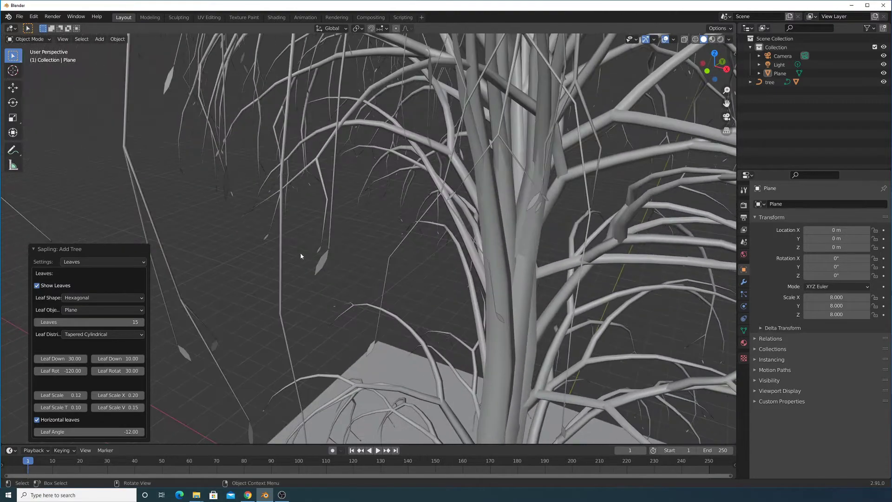
Step: Set the willow's number of leaves to 50
{"action": "left_click", "coordinate": [64, 321]}
{"action": "type", "text": "50"}
{"action": "key", "text": "Return"}
{"action": "scroll", "coordinate": [355, 213], "scroll_direction": "down", "scroll_amount": 5}
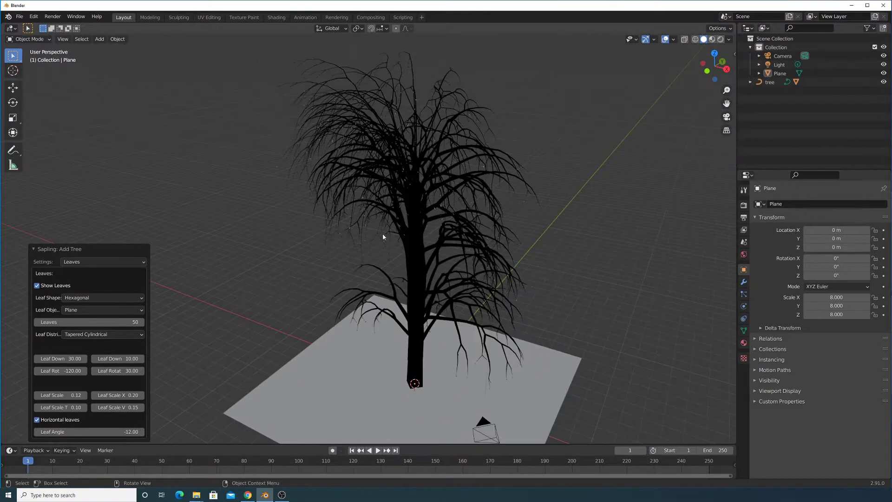
Step: Set the willow's number of leaves to 500
{"action": "left_click_drag", "start_coordinate": [95, 316], "coordinate": [149, 317]}
{"action": "left_click", "coordinate": [93, 321]}
{"action": "type", "text": "500"}
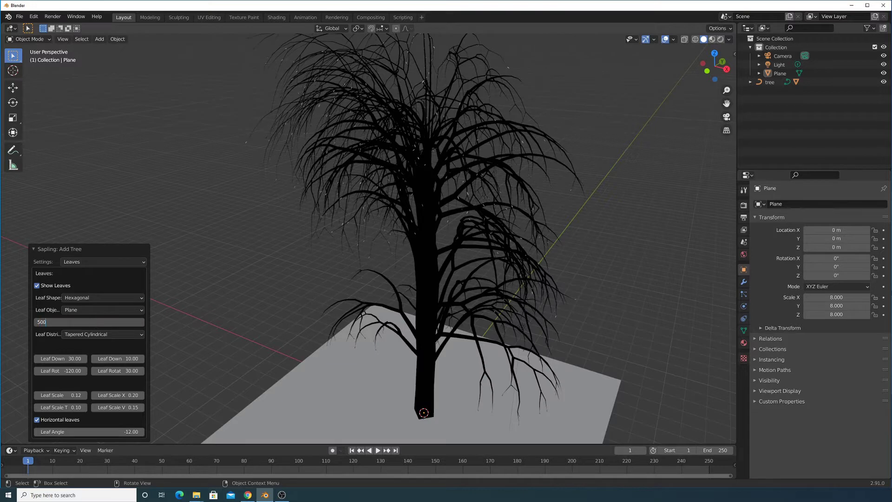
{"action": "key", "text": "Return"}
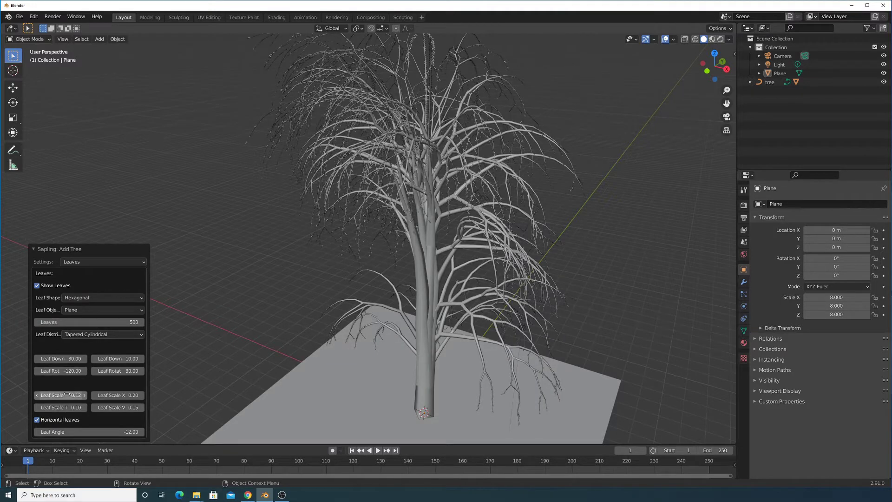
Step: Enlarge the willow's leaves by setting Leaf Scale to 0.5
{"action": "left_click_drag", "start_coordinate": [60, 395], "coordinate": [81, 395]}
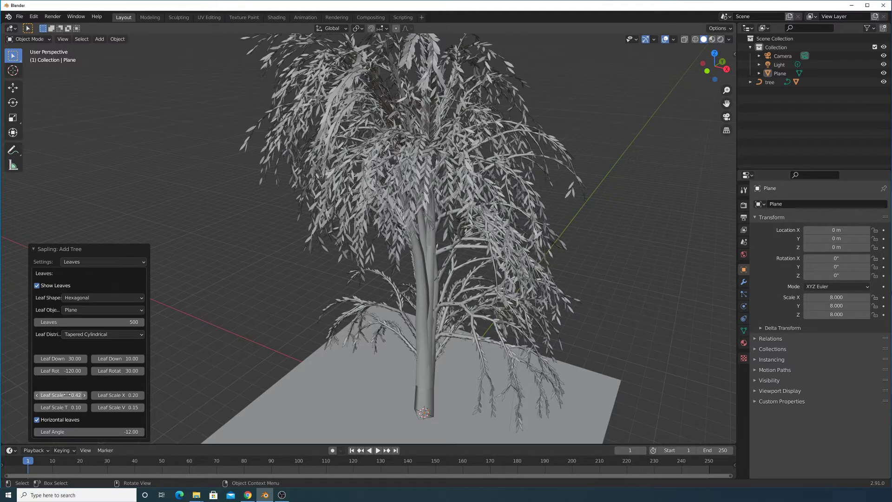
{"action": "left_click", "coordinate": [68, 395]}
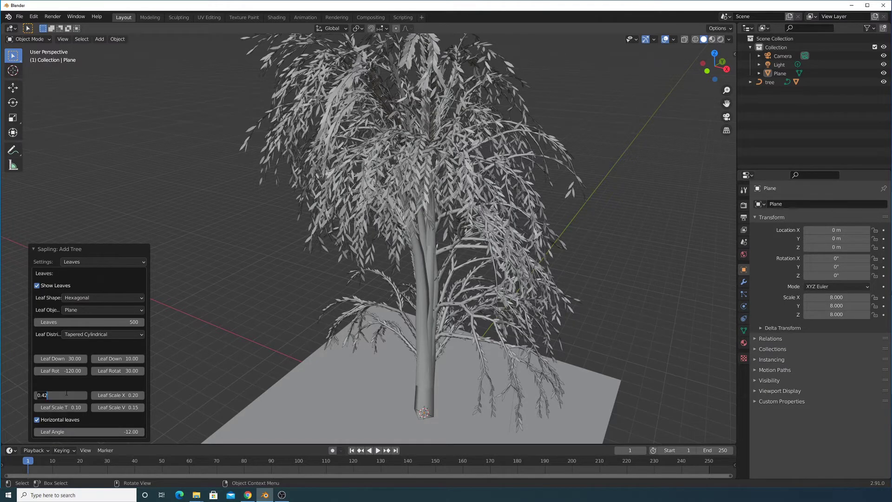
{"action": "type", "text": ".5"}
{"action": "key", "text": "Return"}
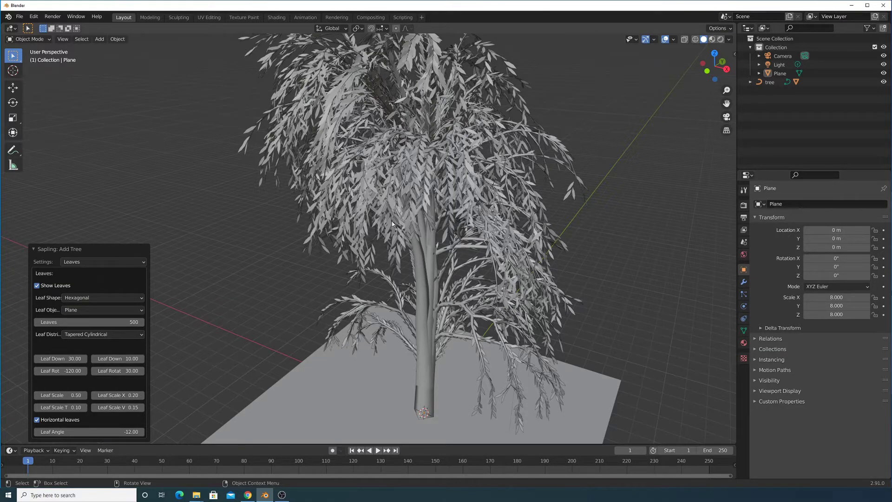
{"action": "middle_click_drag", "start_coordinate": [458, 282], "coordinate": [389, 290]}
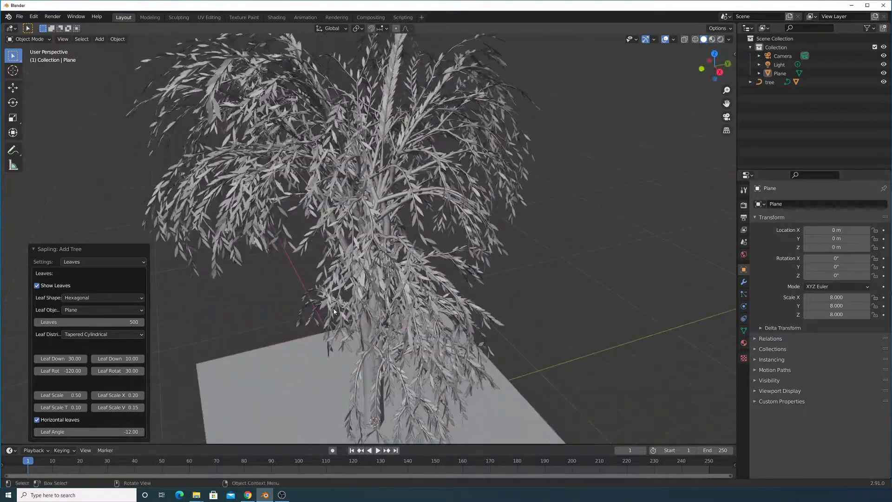
Step: Move the willow off the plane, about 21.1 m in the negative direction along the global X axis
{"action": "left_click", "coordinate": [341, 246]}
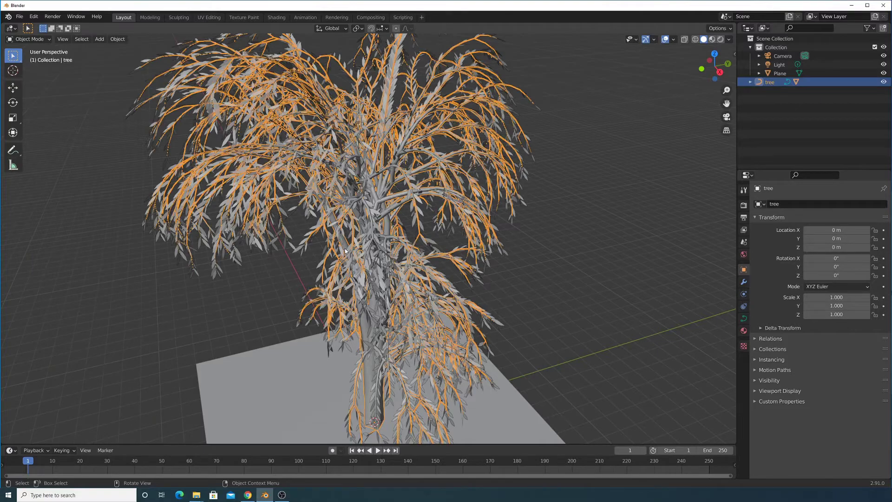
{"action": "scroll", "coordinate": [341, 247], "scroll_direction": "down", "scroll_amount": 4}
{"action": "middle_click_drag", "start_coordinate": [372, 267], "coordinate": [411, 268]}
{"action": "key", "text": "g"}
{"action": "key", "text": "x"}
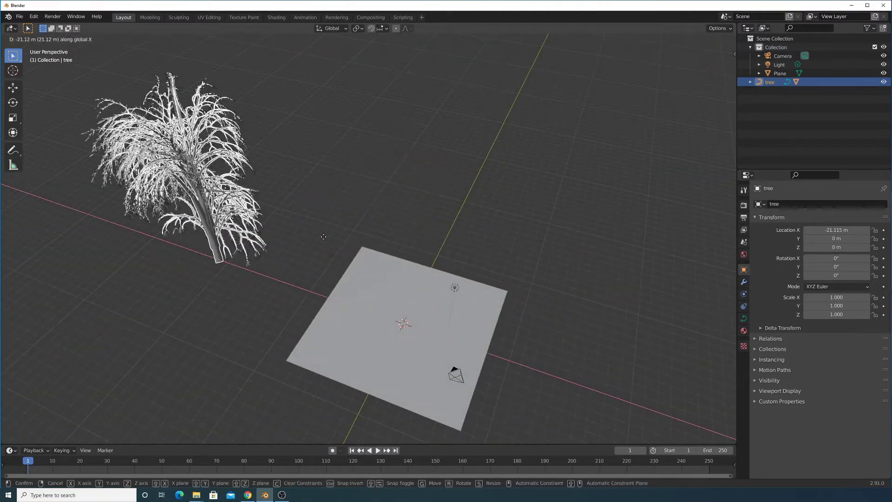
{"action": "left_click", "coordinate": [286, 260]}
Step: Add a second Sapling Tree Gen curve tree at the centre of the plane
{"action": "scroll", "coordinate": [287, 260], "scroll_direction": "up", "scroll_amount": 1}
{"action": "middle_click_drag", "start_coordinate": [286, 260], "coordinate": [402, 226]}
{"action": "scroll", "coordinate": [360, 250], "scroll_direction": "down", "scroll_amount": 4}
{"action": "key", "text": "shift+a"}
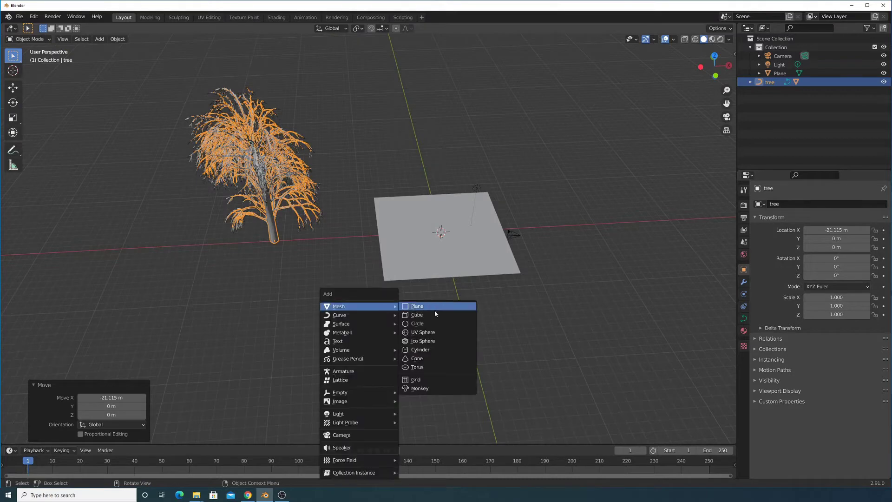
{"action": "key", "text": "shift+a"}
{"action": "mouse_move", "coordinate": [325, 205]}
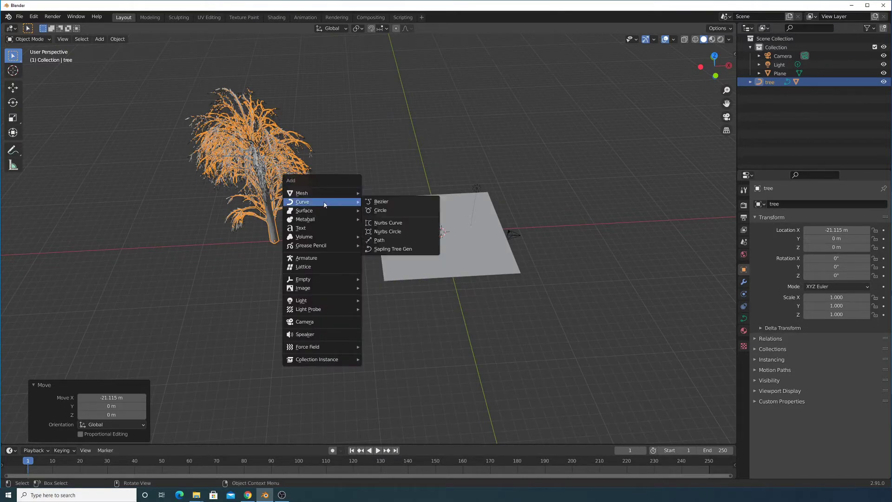
{"action": "left_click", "coordinate": [378, 249]}
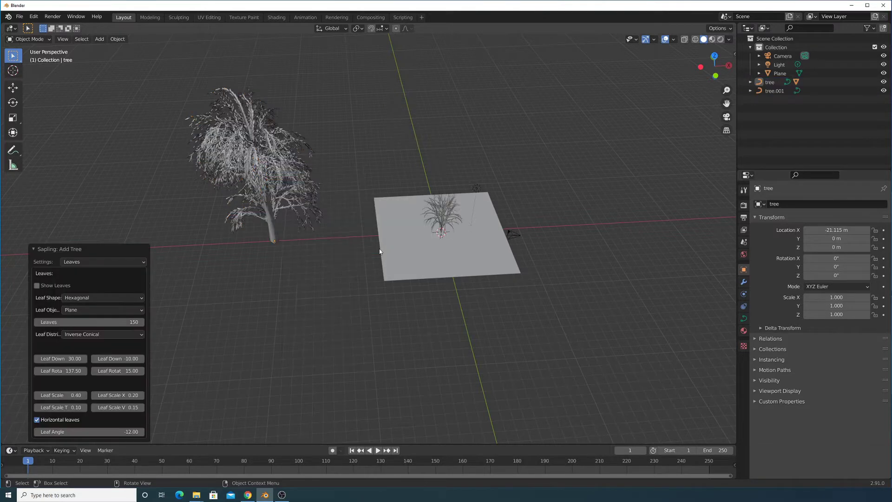
Step: Switch the second tree's Sapling settings to Geometry and load the white_birch preset
{"action": "left_click", "coordinate": [92, 262]}
{"action": "left_click", "coordinate": [79, 261]}
{"action": "left_click", "coordinate": [60, 432]}
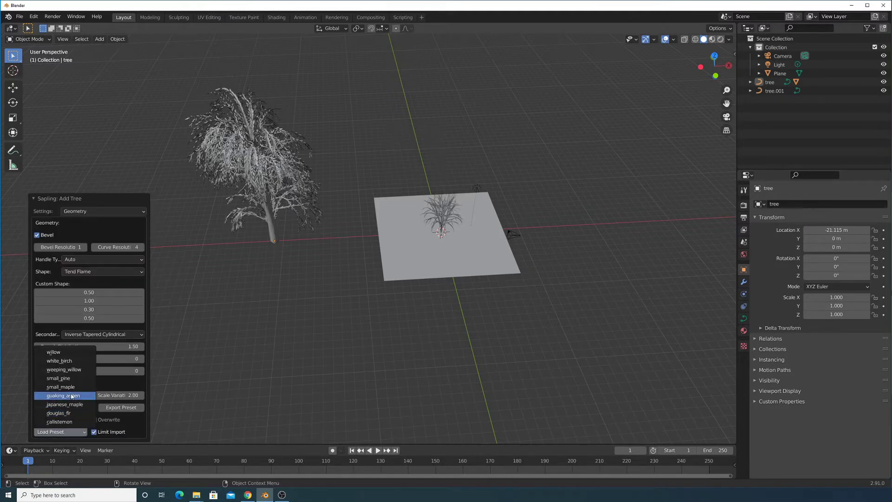
{"action": "left_click", "coordinate": [61, 362]}
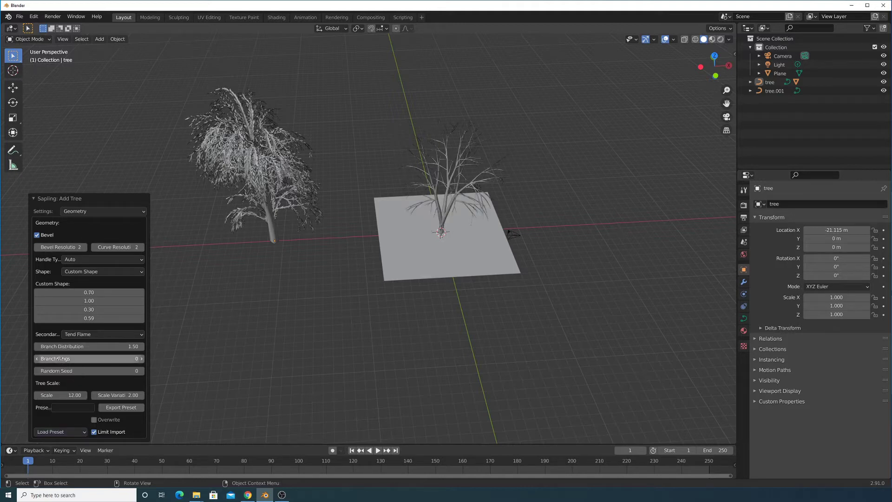
Step: In the white birch's Leaves settings, set Leaf Scale to 0.5 and turn on Show Leaves
{"action": "left_click", "coordinate": [119, 211]}
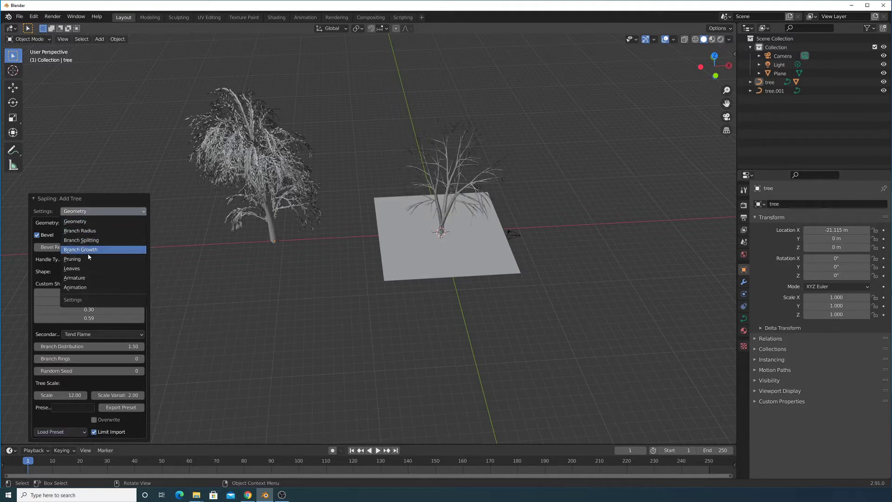
{"action": "left_click", "coordinate": [86, 268]}
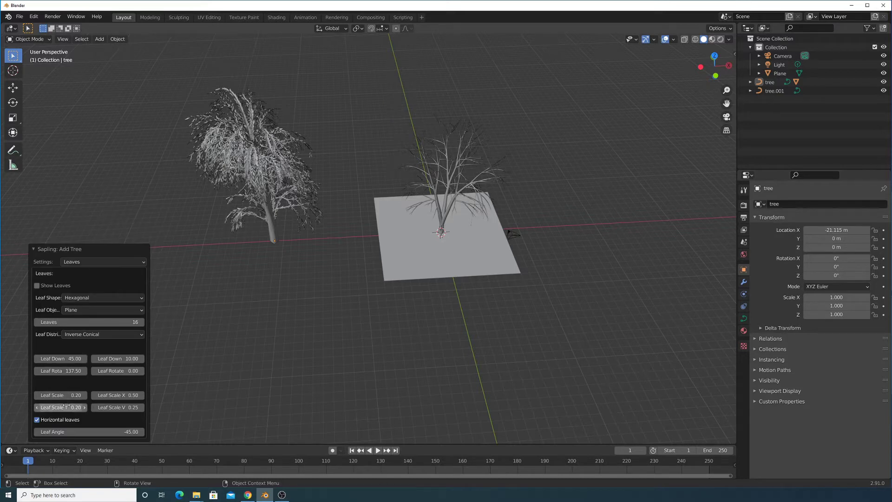
{"action": "left_click", "coordinate": [71, 396]}
{"action": "type", "text": ".5"}
{"action": "key", "text": "Return"}
{"action": "scroll", "coordinate": [464, 178], "scroll_direction": "up", "scroll_amount": 5}
{"action": "scroll", "coordinate": [464, 179], "scroll_direction": "down", "scroll_amount": 5}
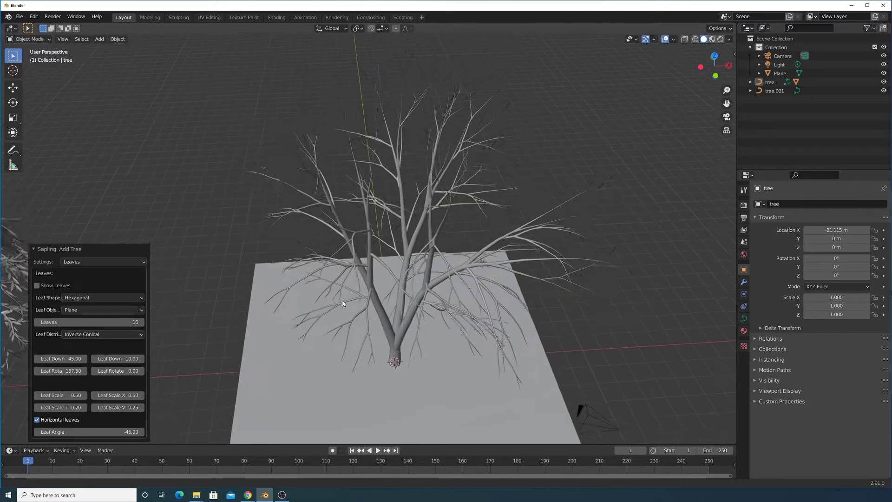
{"action": "left_click", "coordinate": [37, 285]}
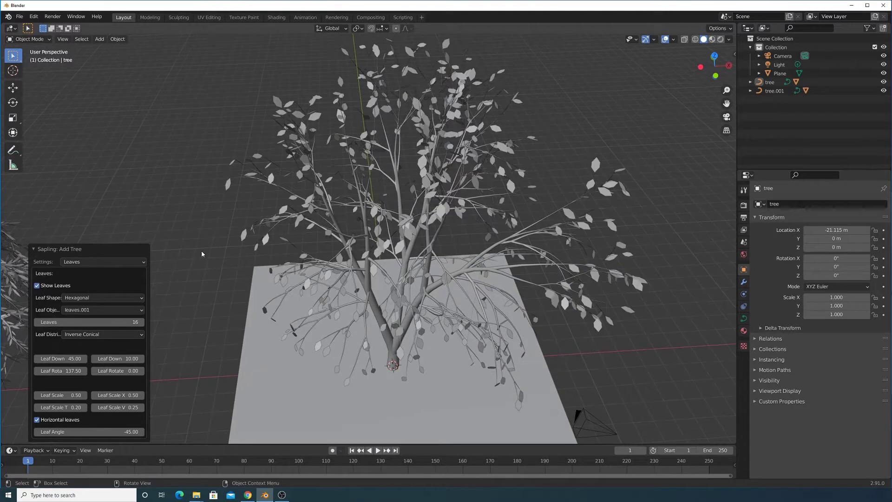
Step: Raise the birch's leaf count to 100 and set its Leaf Down Angle to 55.41
{"action": "left_click", "coordinate": [58, 321]}
{"action": "type", "text": "100"}
{"action": "key", "text": "Return"}
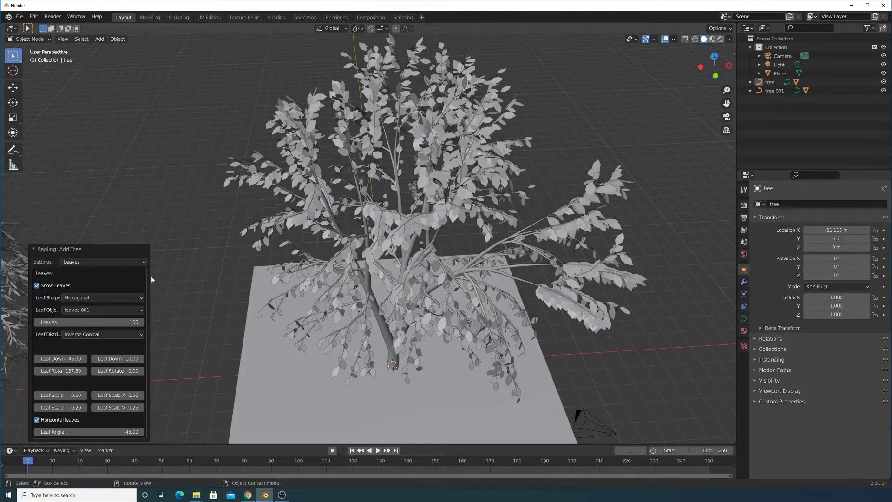
{"action": "middle_click_drag", "start_coordinate": [438, 307], "coordinate": [328, 282]}
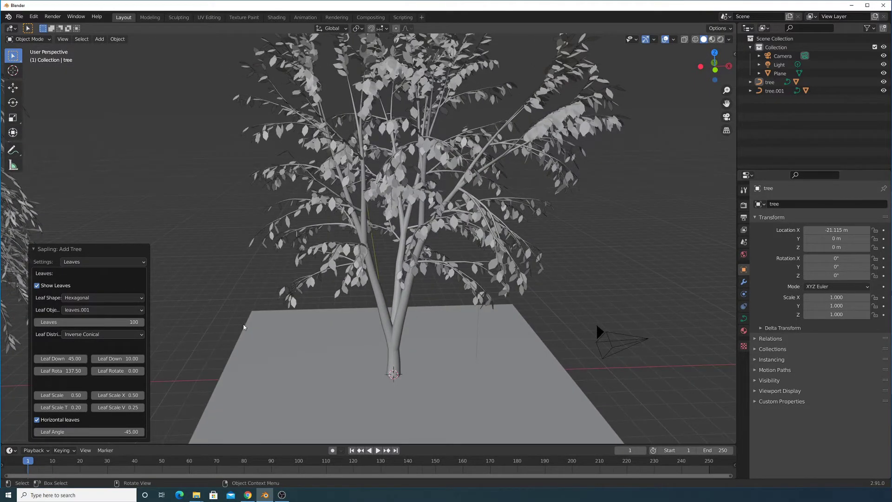
{"action": "left_click_drag", "start_coordinate": [64, 358], "coordinate": [79, 358]}
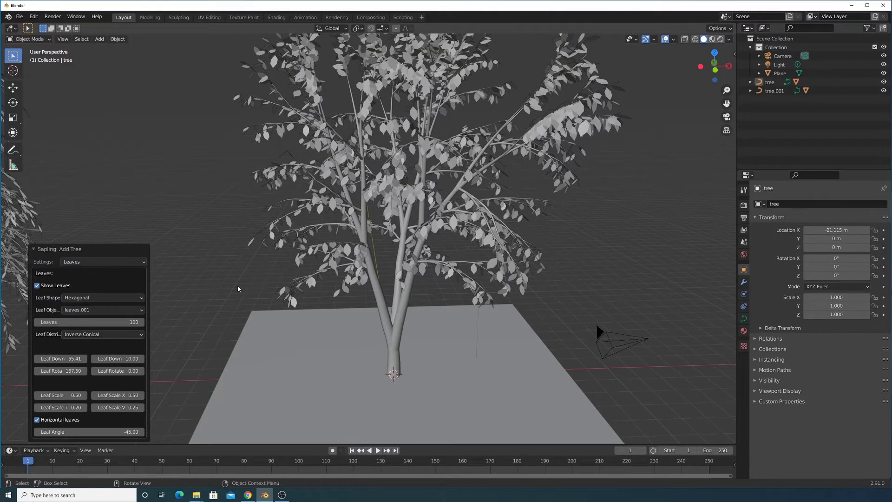
Step: Move the birch tree about 34.5 m in the negative direction along the global X axis, past the willow
{"action": "left_click", "coordinate": [356, 260]}
{"action": "scroll", "coordinate": [541, 304], "scroll_direction": "down", "scroll_amount": 6}
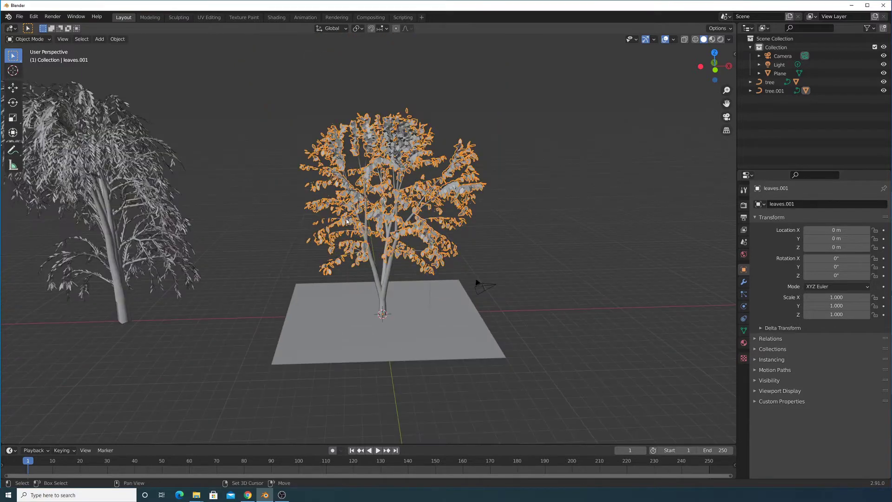
{"action": "left_click", "coordinate": [458, 274]}
{"action": "key", "text": "g"}
{"action": "key", "text": "x"}
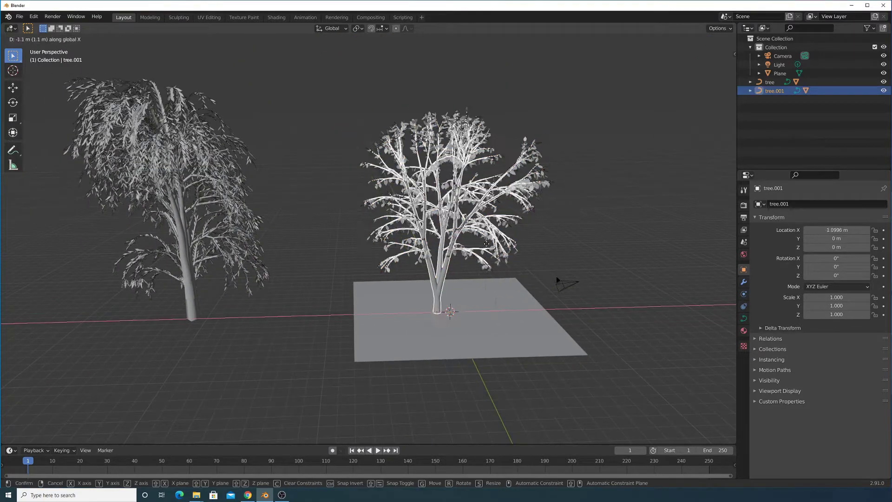
{"action": "left_click", "coordinate": [96, 230]}
{"action": "middle_click_drag", "start_coordinate": [202, 293], "coordinate": [360, 256], "text": "shift"}
{"action": "middle_click_drag", "start_coordinate": [347, 224], "coordinate": [400, 274], "text": "shift"}
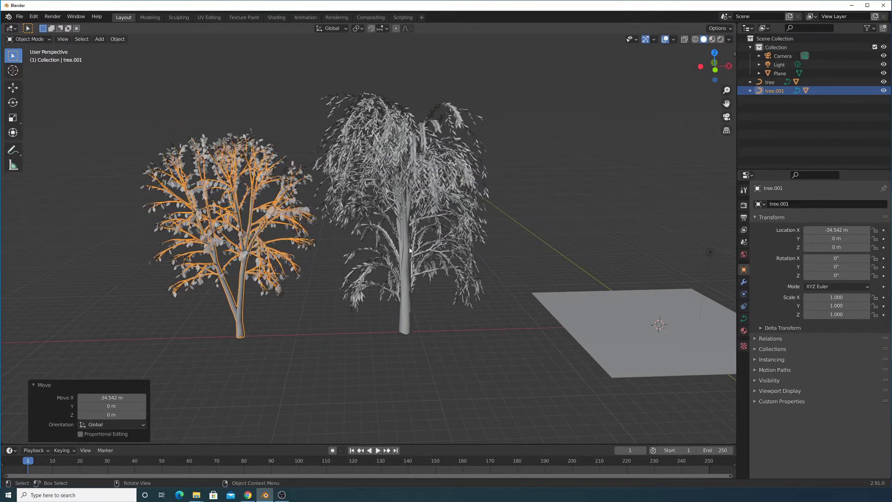
Step: Examine the birch and the willow side by side, selecting their trunks in turn
{"action": "left_click", "coordinate": [401, 274]}
{"action": "left_click", "coordinate": [240, 296], "text": "shift"}
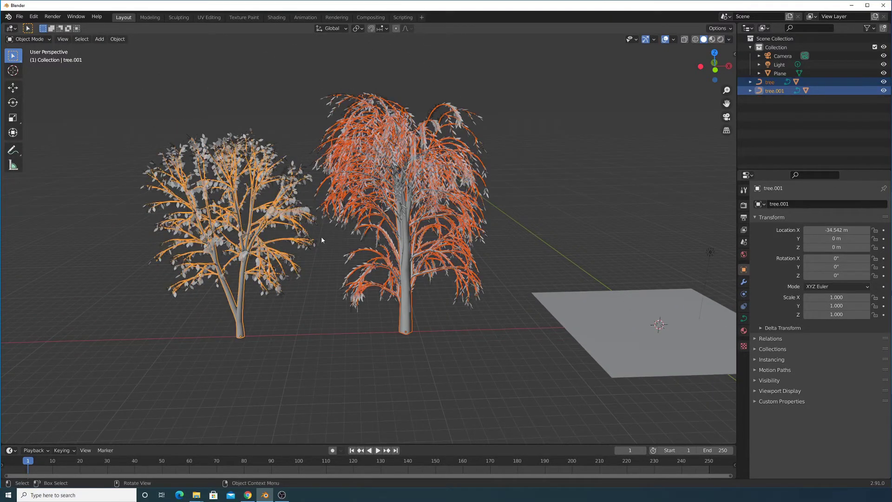
{"action": "scroll", "coordinate": [413, 277], "scroll_direction": "up", "scroll_amount": 3}
{"action": "scroll", "coordinate": [412, 278], "scroll_direction": "down", "scroll_amount": 3}
{"action": "middle_click_drag", "start_coordinate": [413, 282], "coordinate": [414, 316]}
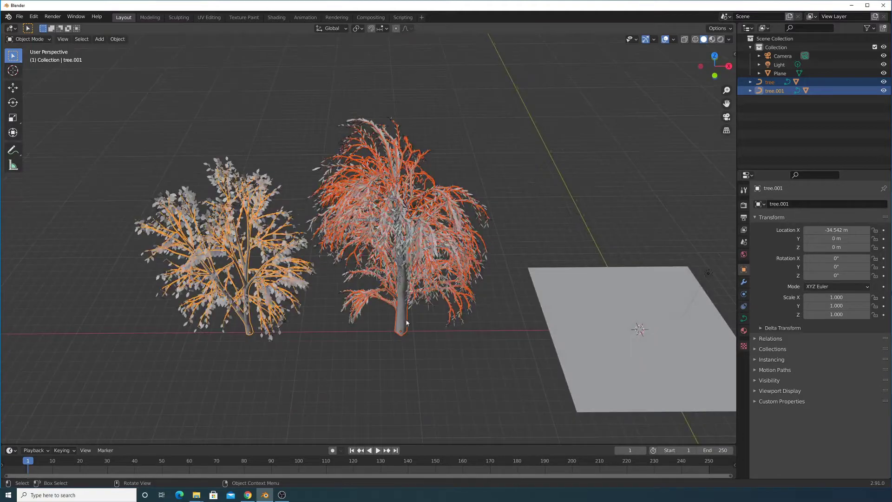
{"action": "left_click", "coordinate": [400, 321]}
{"action": "left_click", "coordinate": [393, 329]}
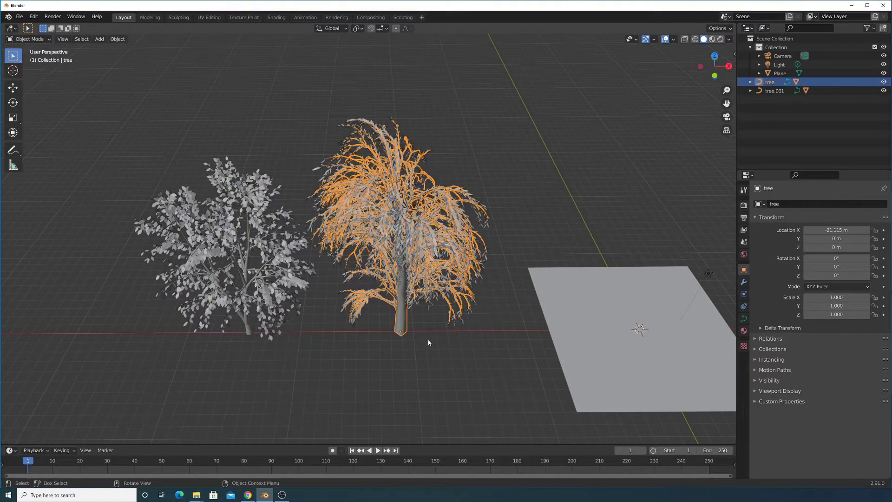
{"action": "scroll", "coordinate": [318, 288], "scroll_direction": "up", "scroll_amount": 4}
{"action": "middle_click_drag", "start_coordinate": [319, 289], "coordinate": [422, 280], "text": "shift"}
Step: Select the birch's leaves and show their material settings
{"action": "left_click", "coordinate": [429, 295]}
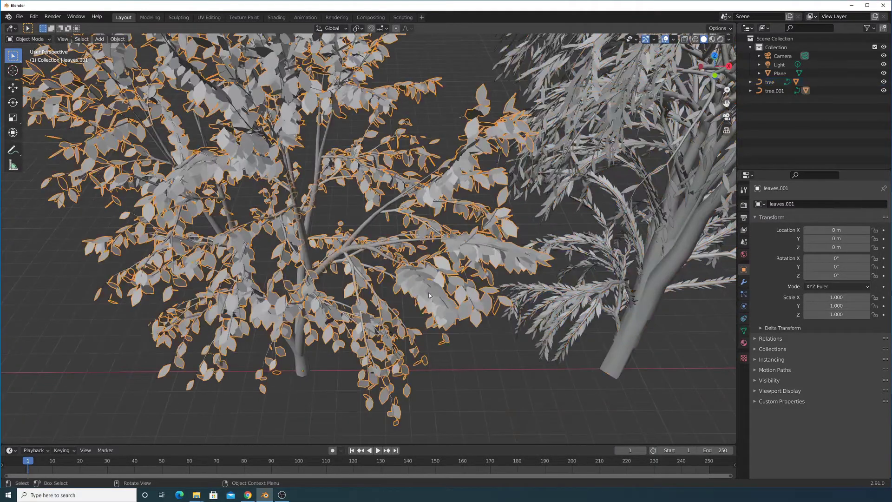
{"action": "left_click", "coordinate": [743, 342]}
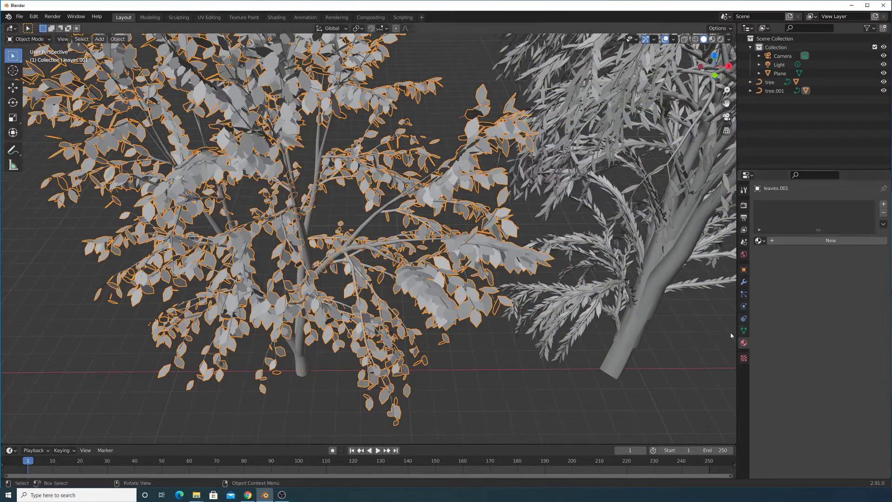
{"action": "scroll", "coordinate": [410, 236], "scroll_direction": "down", "scroll_amount": 6}
{"action": "middle_click_drag", "start_coordinate": [357, 280], "coordinate": [417, 246]}
{"action": "scroll", "coordinate": [417, 246], "scroll_direction": "up", "scroll_amount": 5}
Step: Examine the curve control points of the birch's trunk and branches in Edit Mode
{"action": "left_click", "coordinate": [411, 287]}
{"action": "middle_click_drag", "start_coordinate": [508, 286], "coordinate": [338, 267]}
{"action": "key", "text": "Tab"}
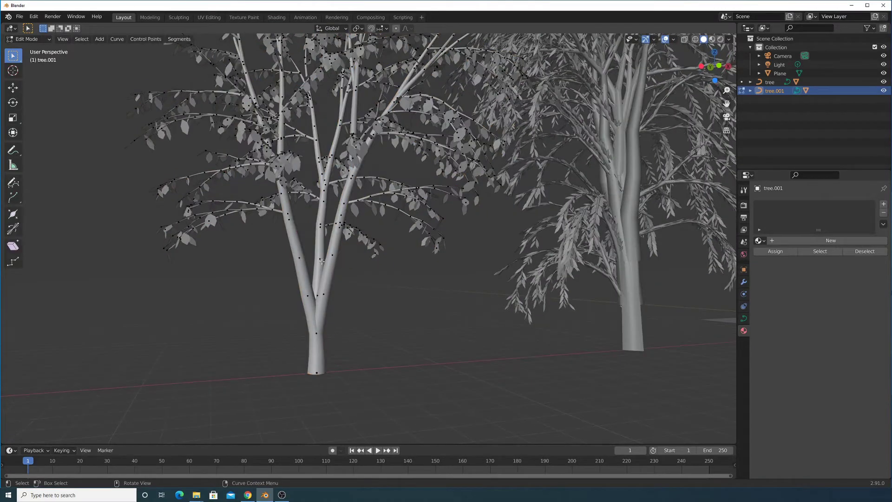
{"action": "key", "text": "Tab"}
{"action": "scroll", "coordinate": [287, 205], "scroll_direction": "down", "scroll_amount": 5}
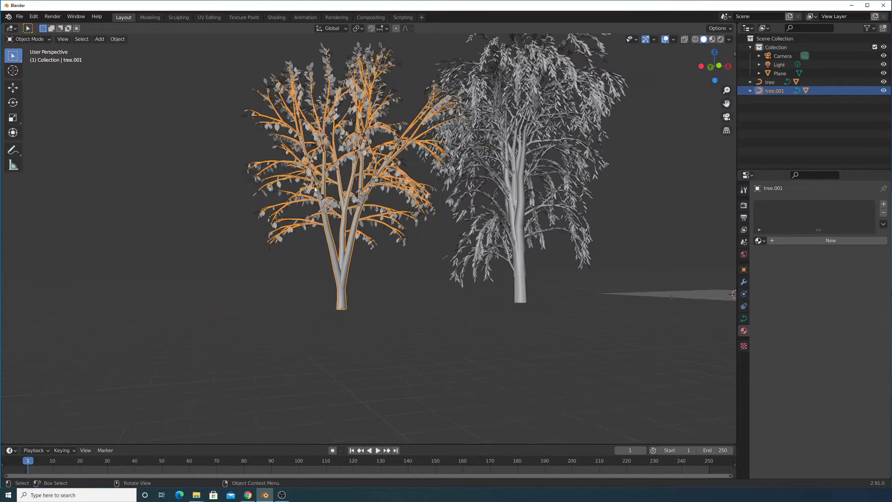
Step: Convert the birch's trunk and branches from a curve to a mesh
{"action": "middle_click_drag", "start_coordinate": [287, 205], "coordinate": [319, 216]}
{"action": "left_click", "coordinate": [389, 163]}
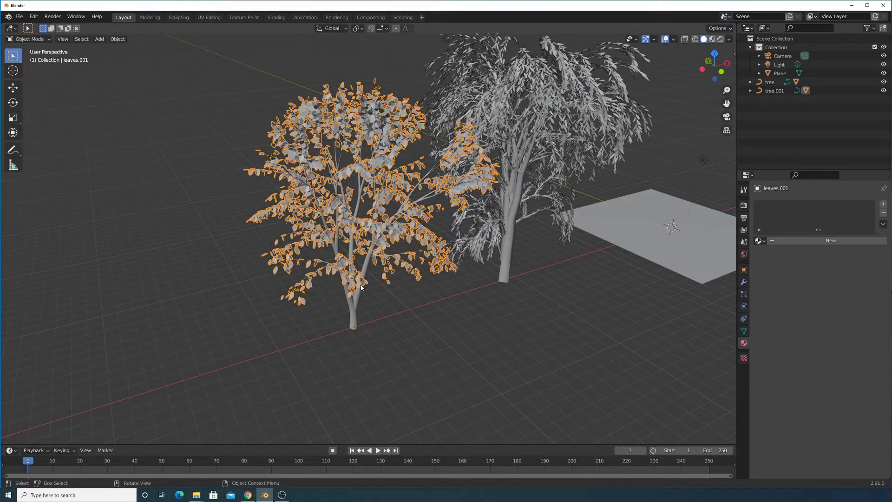
{"action": "left_click", "coordinate": [390, 266]}
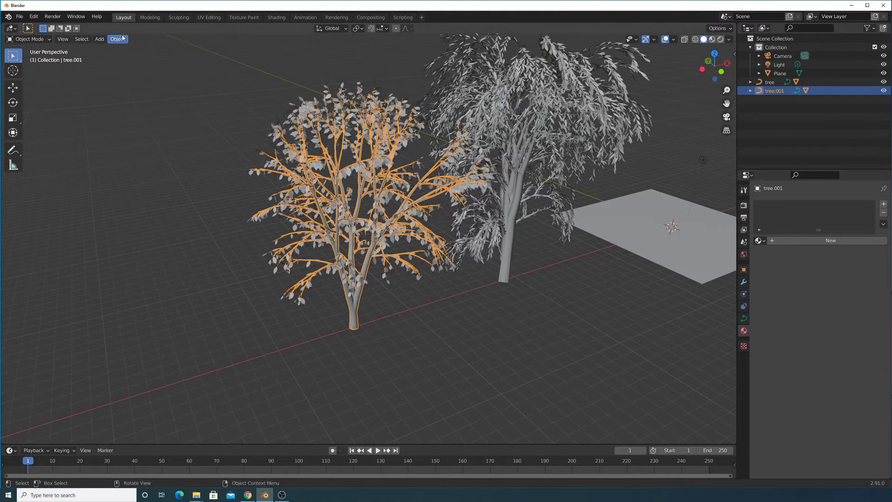
{"action": "left_click", "coordinate": [349, 107]}
{"action": "left_click", "coordinate": [363, 187]}
{"action": "left_click", "coordinate": [112, 40]}
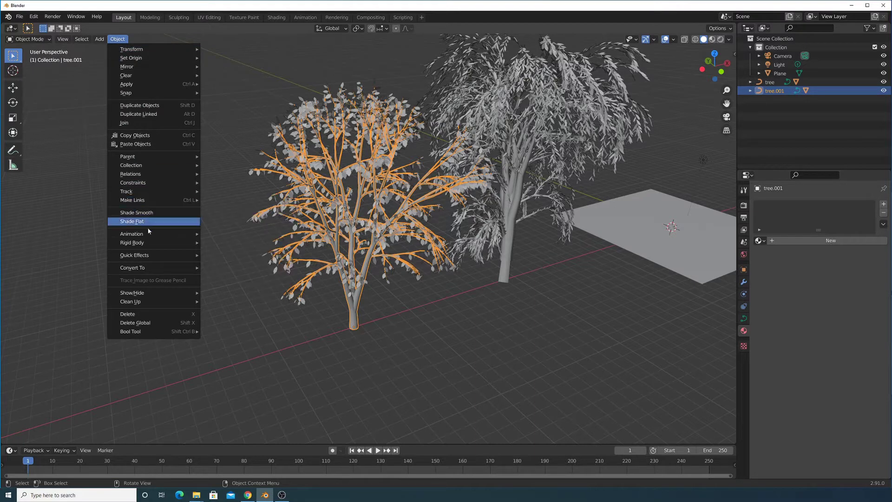
{"action": "mouse_move", "coordinate": [149, 268]}
{"action": "left_click", "coordinate": [232, 277]}
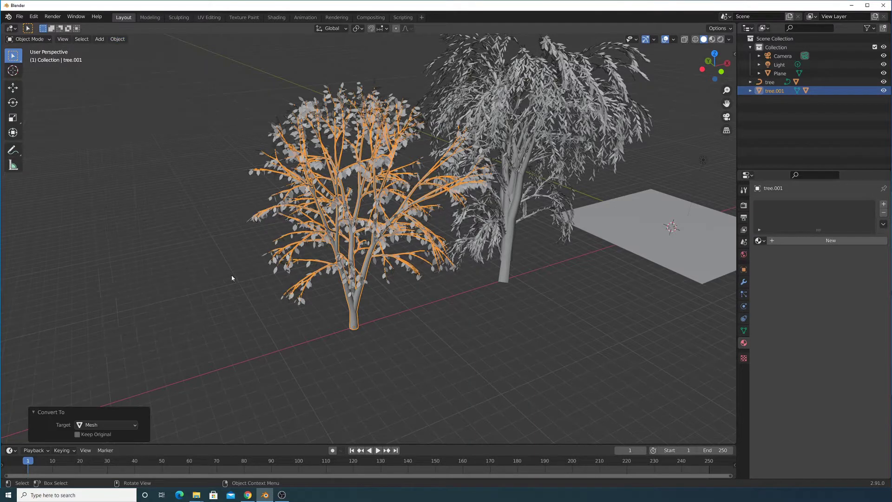
Step: Apply the Mesh conversion to the birch's leaves
{"action": "left_click", "coordinate": [355, 230]}
{"action": "left_click", "coordinate": [122, 38]}
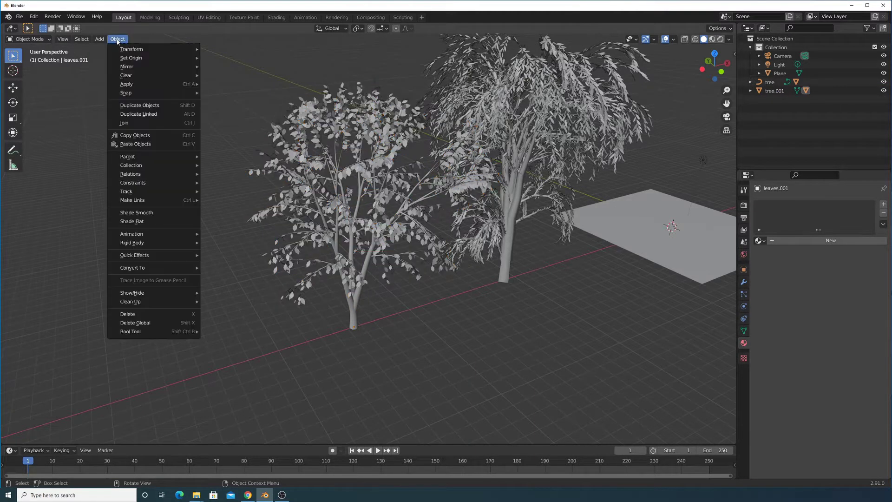
{"action": "left_click", "coordinate": [279, 175]}
{"action": "left_click", "coordinate": [119, 39]}
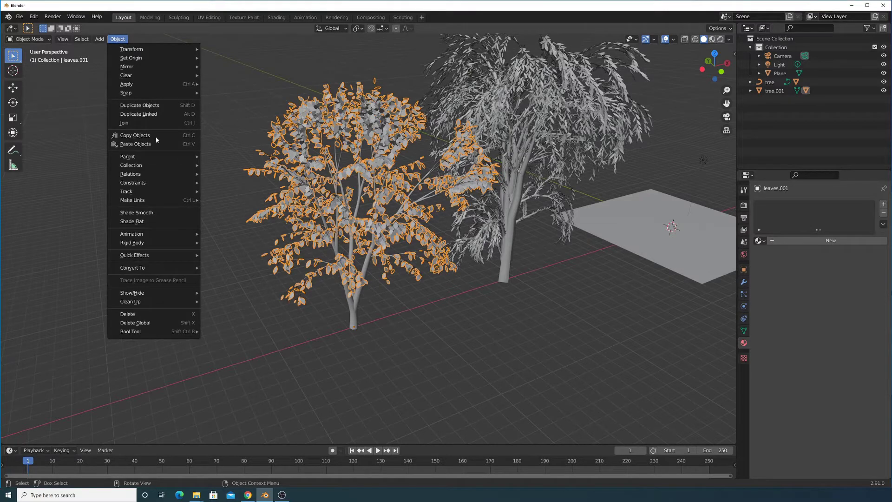
{"action": "mouse_move", "coordinate": [146, 272]}
{"action": "left_click", "coordinate": [250, 277]}
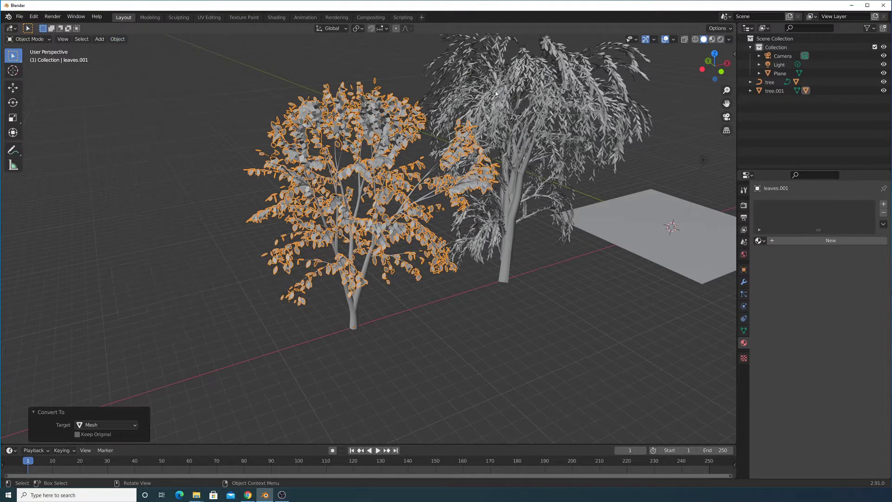
Step: Apply the Mesh conversion to the willow's leaves
{"action": "left_click", "coordinate": [371, 63]}
{"action": "left_click", "coordinate": [126, 39]}
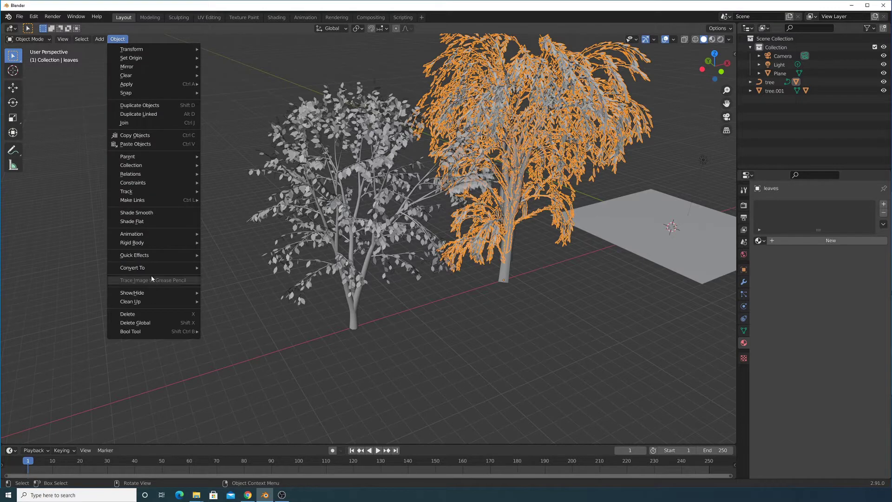
{"action": "mouse_move", "coordinate": [153, 268]}
{"action": "left_click", "coordinate": [223, 277]}
Step: Convert the willow's trunk and branches from a curve to a mesh
{"action": "left_click", "coordinate": [501, 269]}
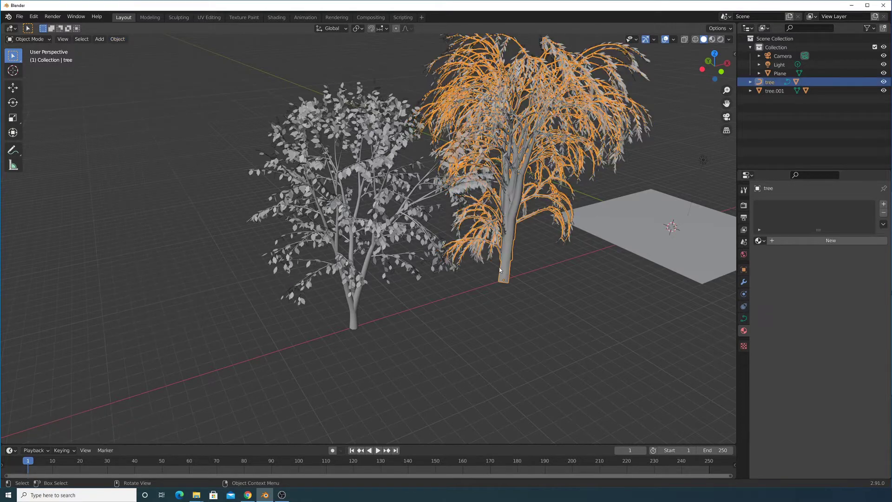
{"action": "left_click", "coordinate": [117, 39]}
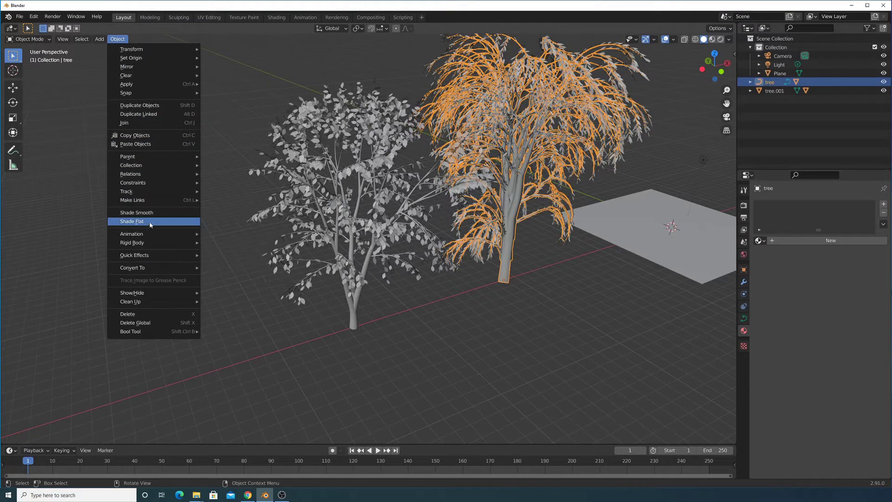
{"action": "mouse_move", "coordinate": [142, 268]}
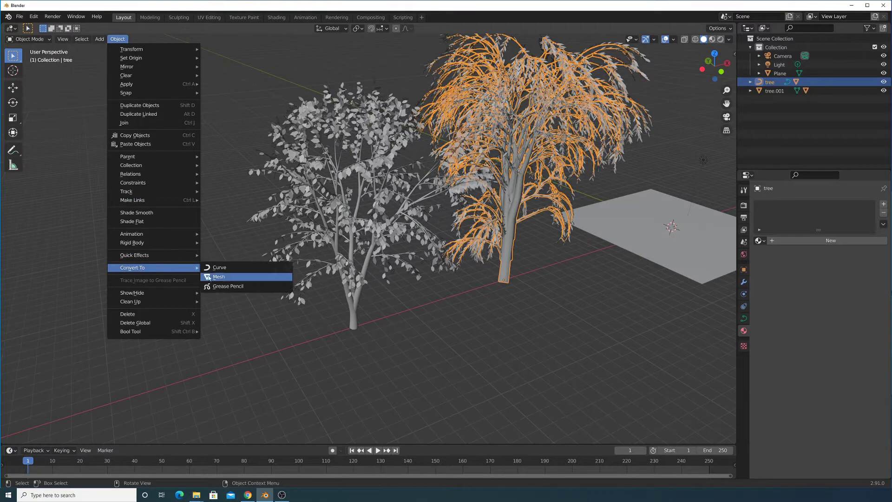
{"action": "left_click", "coordinate": [219, 277]}
{"action": "scroll", "coordinate": [346, 297], "scroll_direction": "up", "scroll_amount": 4}
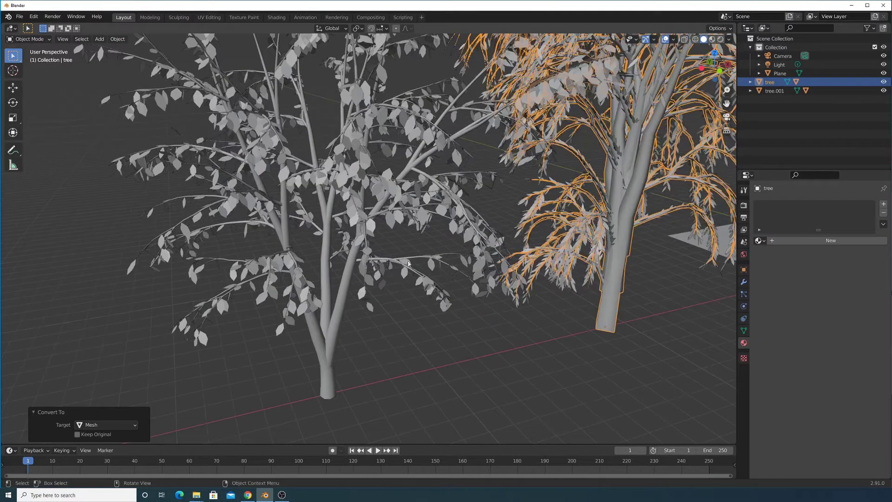
Step: Inspect the converted mesh geometry of the birch's trunk and branches in Edit Mode
{"action": "left_click", "coordinate": [346, 297]}
{"action": "key", "text": "Tab"}
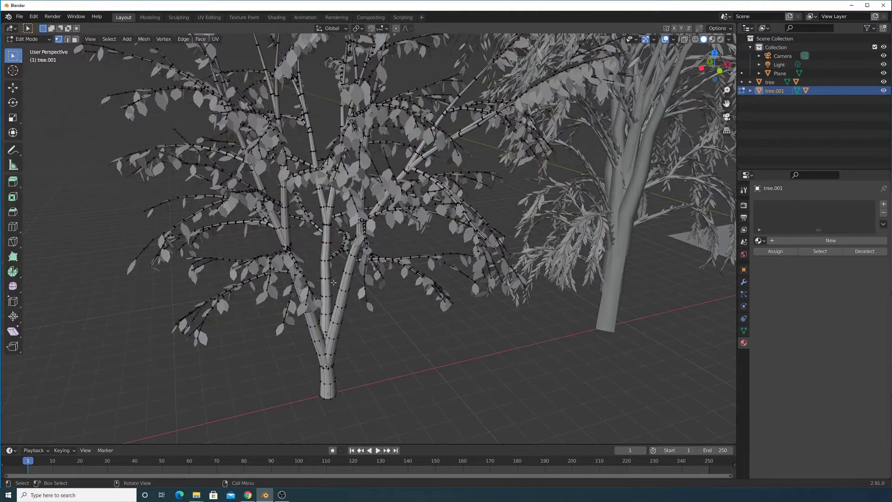
{"action": "key", "text": "Tab"}
{"action": "scroll", "coordinate": [376, 260], "scroll_direction": "up", "scroll_amount": 4}
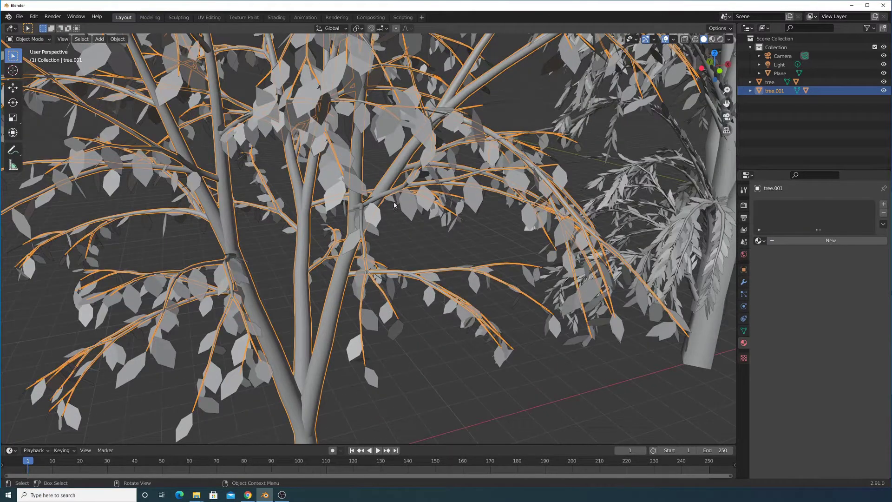
Step: Add a new material to the birch's leaves and switch the viewport to Material Preview shading
{"action": "left_click", "coordinate": [414, 207]}
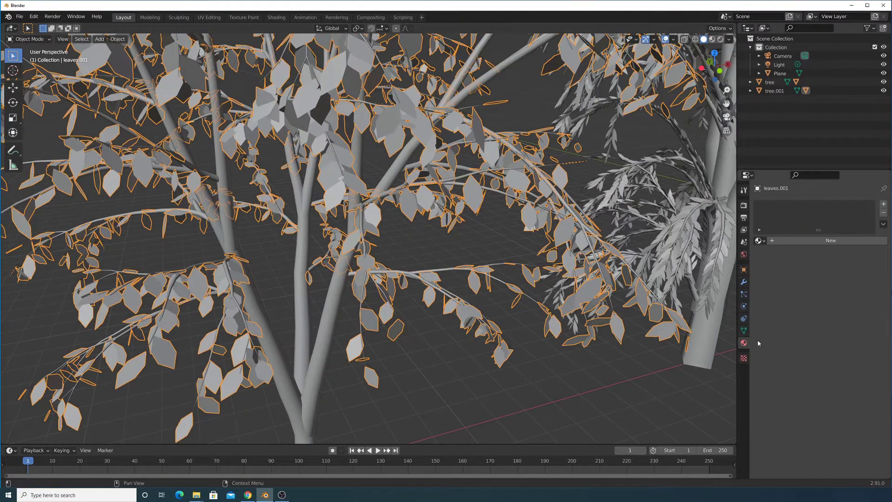
{"action": "left_click", "coordinate": [831, 240]}
{"action": "left_click", "coordinate": [712, 39]}
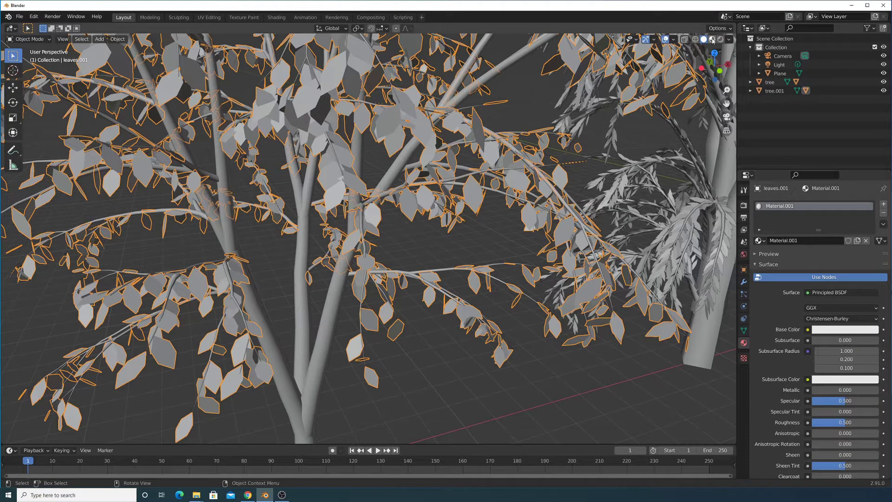
{"action": "scroll", "coordinate": [424, 280], "scroll_direction": "down", "scroll_amount": 4}
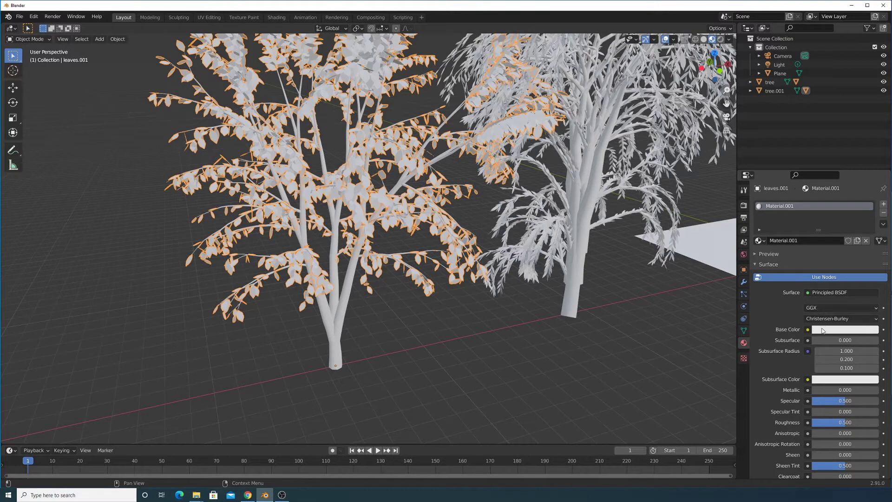
Step: Set the Base Color of the birch leaves' material to orange, with hue 0.085, saturation 1 and value 0.906
{"action": "left_click", "coordinate": [822, 330]}
{"action": "key", "text": "ctrl+v"}
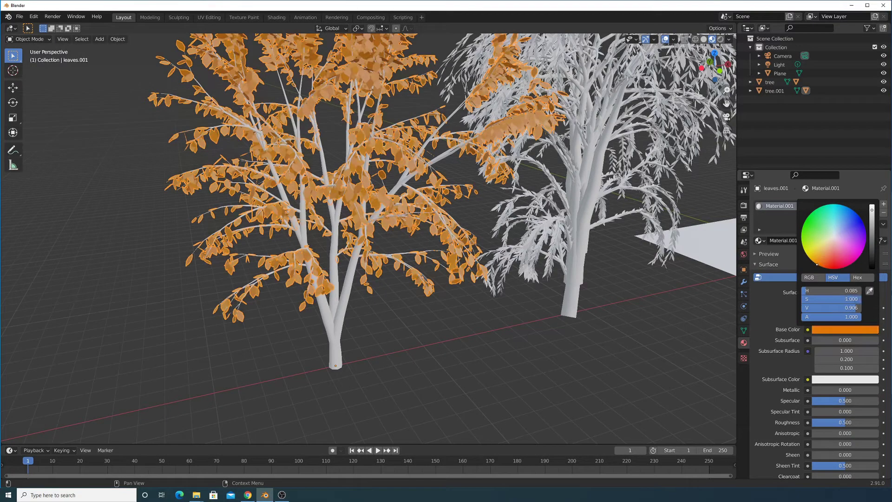
Step: Return the birch leaves' Base Color to white and set the trunk material's to brown, with hue 0.056, saturation 0.734 and value 0.358
{"action": "left_click_drag", "start_coordinate": [820, 262], "coordinate": [833, 236]}
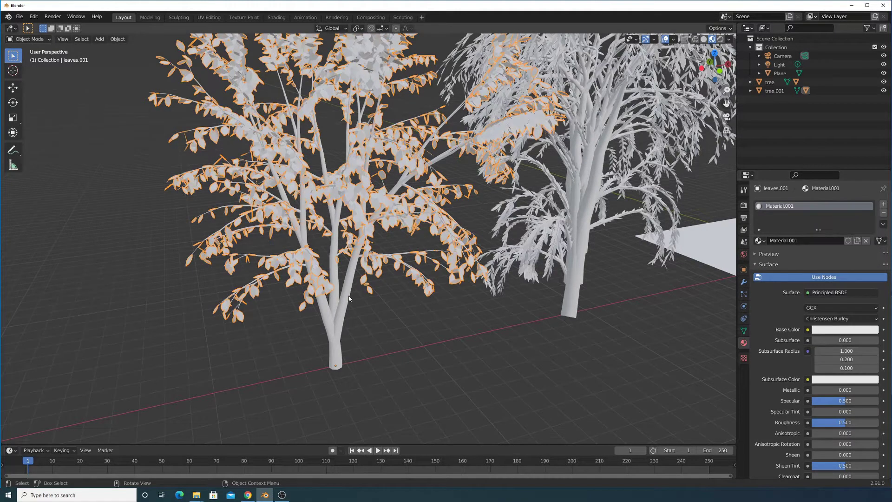
{"action": "left_click", "coordinate": [350, 298]}
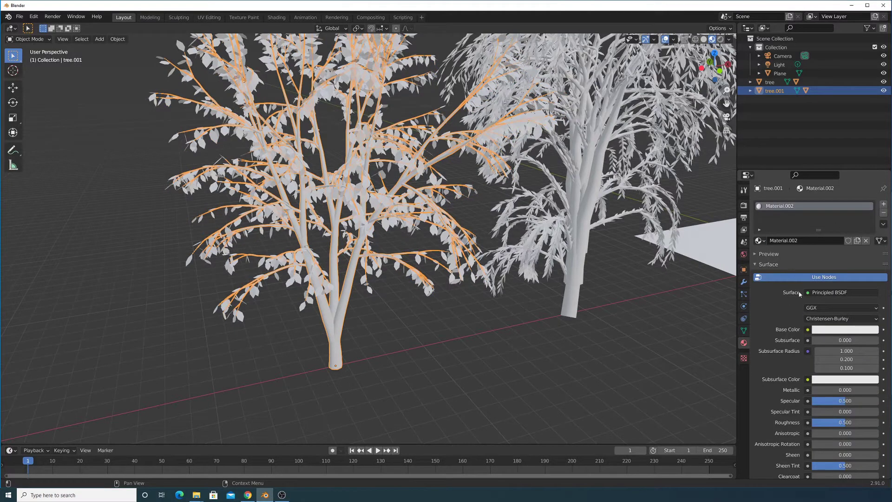
{"action": "left_click", "coordinate": [836, 330]}
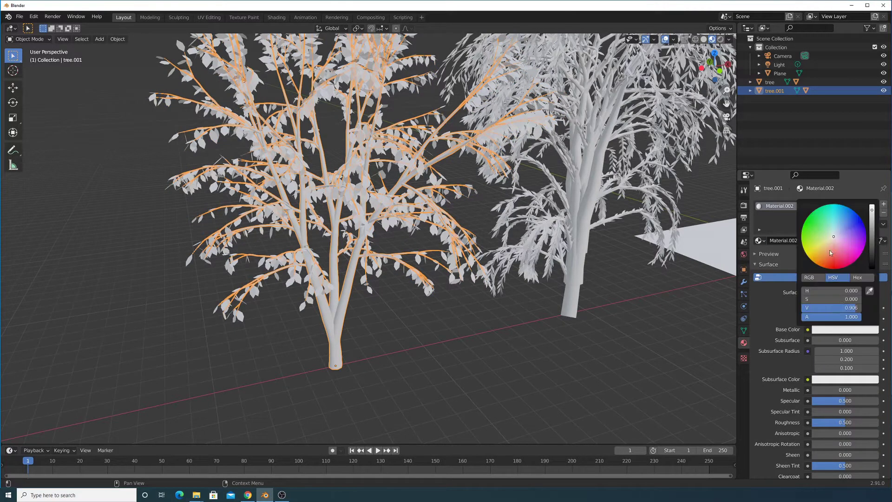
{"action": "left_click", "coordinate": [827, 329]}
{"action": "left_click_drag", "start_coordinate": [826, 254], "coordinate": [826, 262]}
{"action": "left_click_drag", "start_coordinate": [872, 232], "coordinate": [872, 253]}
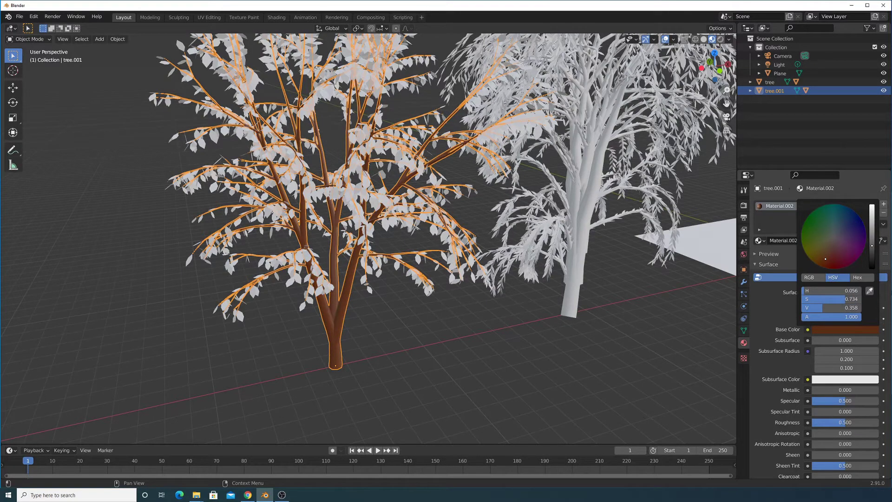
Step: Remove the existing material from the birch's leaves and create a new one for them
{"action": "left_click", "coordinate": [372, 231]}
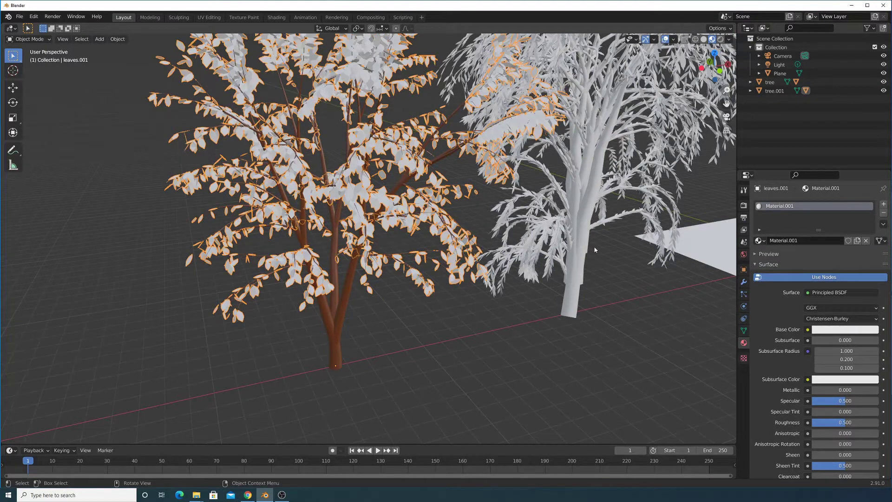
{"action": "key", "text": "Tab"}
{"action": "key", "text": "Tab"}
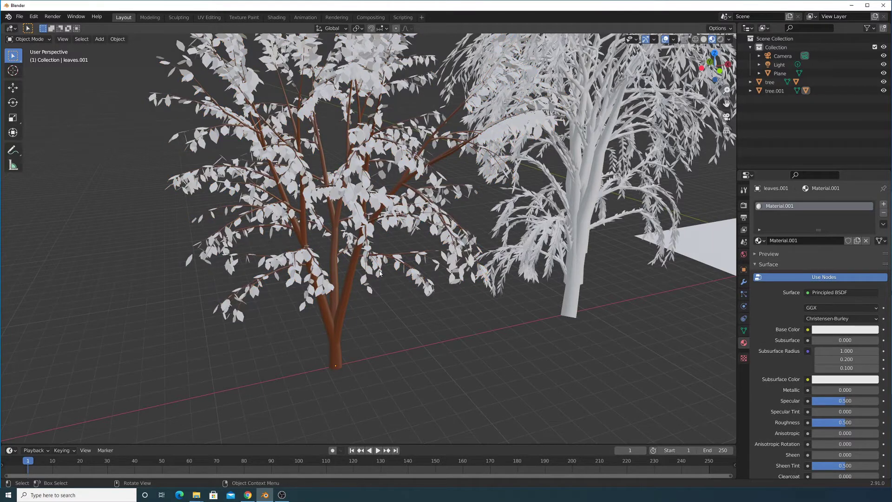
{"action": "left_click", "coordinate": [379, 273]}
{"action": "left_click", "coordinate": [883, 213]}
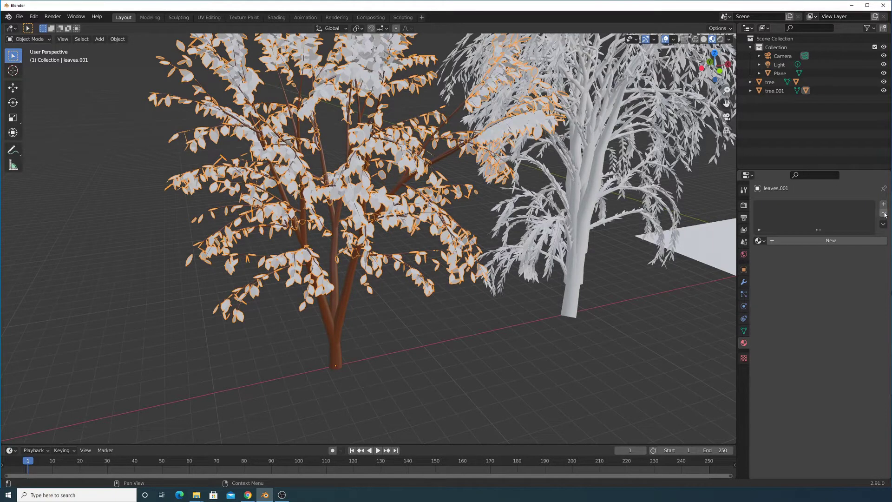
{"action": "left_click", "coordinate": [823, 240]}
Step: Set the Base Color of the birch leaves' new material to dark green, with hue 0.338 and saturation 0.785
{"action": "left_click", "coordinate": [838, 332]}
{"action": "mouse_move", "coordinate": [838, 236]}
{"action": "left_mouse_down"}
{"action": "mouse_move", "coordinate": [804, 223]}
{"action": "mouse_move", "coordinate": [811, 223]}
{"action": "left_mouse_up"}
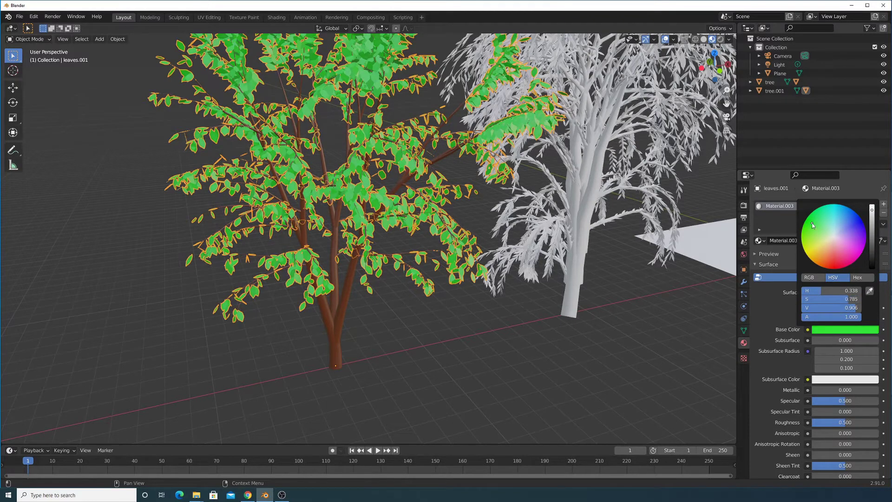
{"action": "left_click_drag", "start_coordinate": [877, 230], "coordinate": [872, 234]}
{"action": "middle_click_drag", "start_coordinate": [545, 275], "coordinate": [522, 273]}
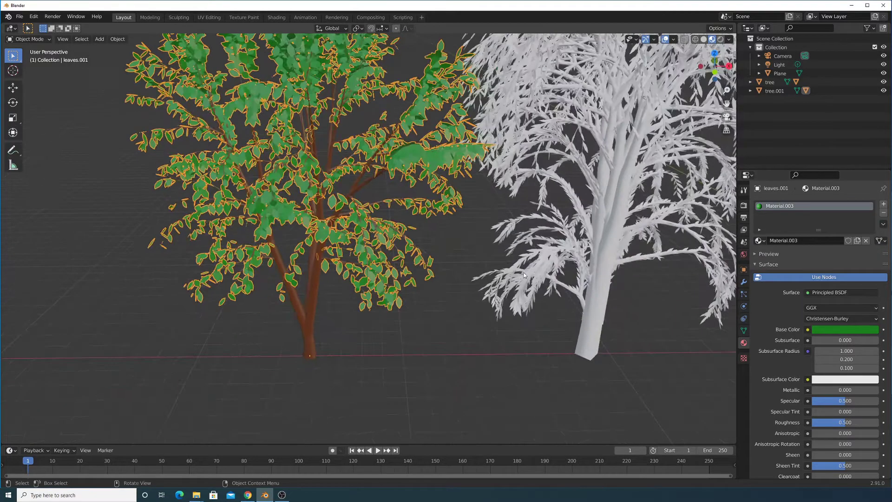
Step: Rename the material of the birch's leaves to leaves
{"action": "double_click", "coordinate": [791, 207]}
{"action": "type", "text": "LEA"}
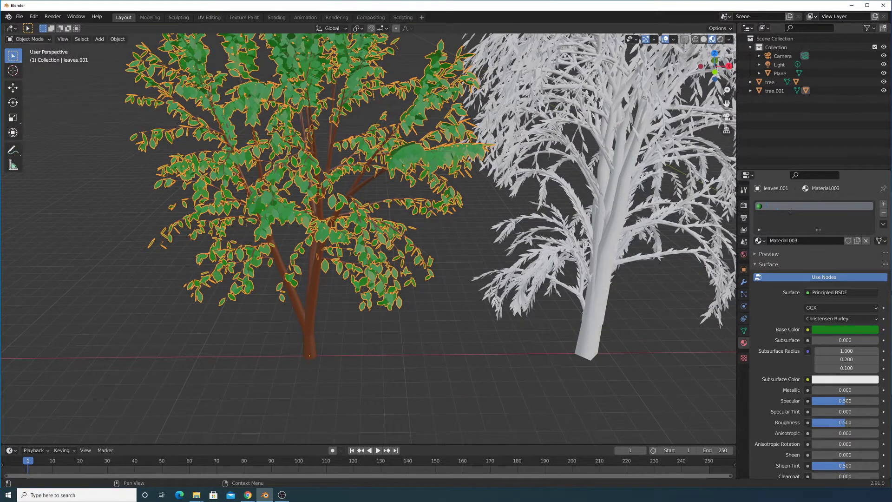
{"action": "type", "text": "ves"}
{"action": "key", "text": "Return"}
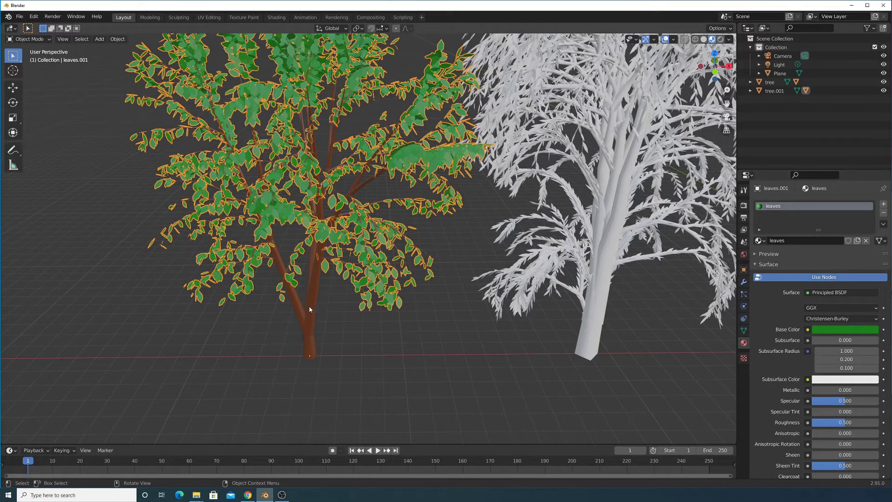
Step: Rename the brown material of the birch's trunk and branches to bark
{"action": "left_click", "coordinate": [311, 308]}
{"action": "double_click", "coordinate": [784, 208]}
{"action": "type", "text": "bark"}
{"action": "key", "text": "Return"}
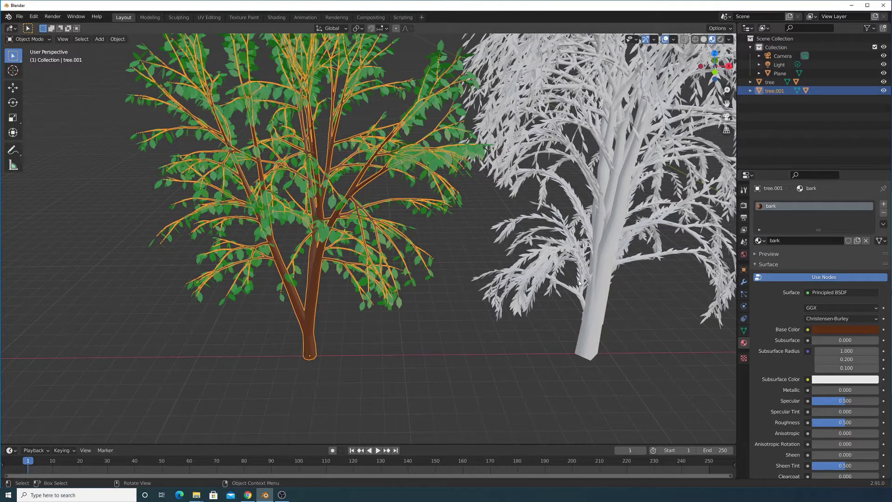
Step: Assign the existing bark material to the willow's trunk and branches
{"action": "left_click", "coordinate": [600, 324]}
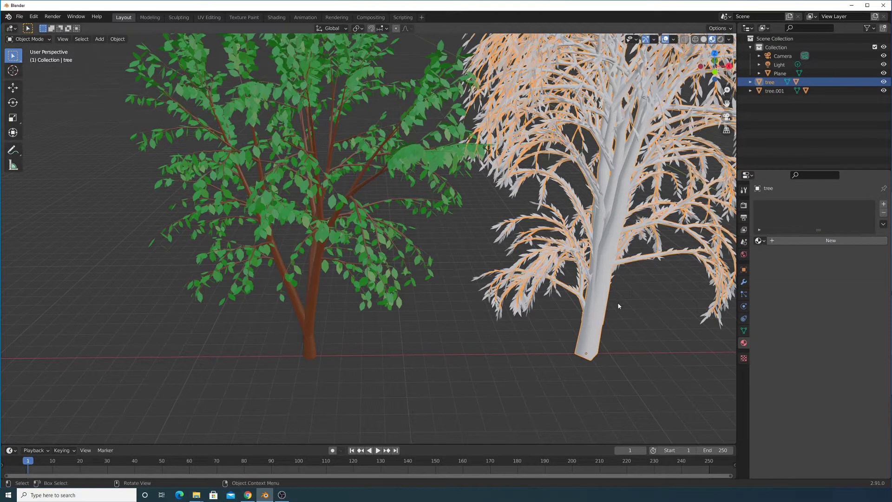
{"action": "left_click", "coordinate": [760, 240]}
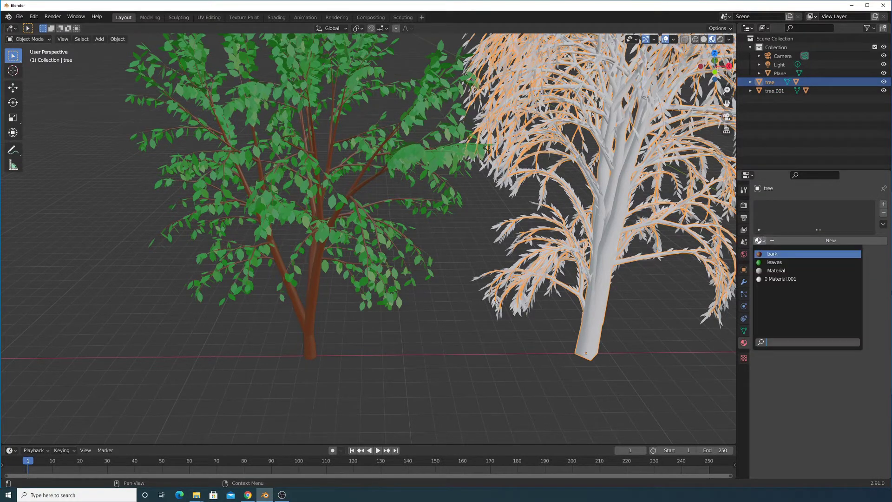
{"action": "left_click", "coordinate": [771, 254]}
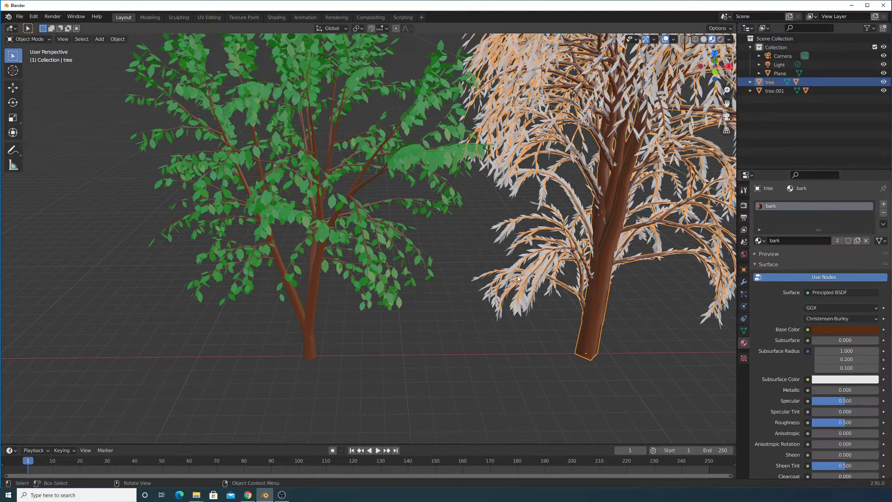
Step: Assign the existing leaves material to the willow's leaves and clear the selection
{"action": "left_click", "coordinate": [524, 308]}
{"action": "left_click", "coordinate": [760, 241]}
{"action": "left_click", "coordinate": [764, 264]}
{"action": "scroll", "coordinate": [451, 361], "scroll_direction": "down", "scroll_amount": 6}
{"action": "left_click", "coordinate": [452, 361]}
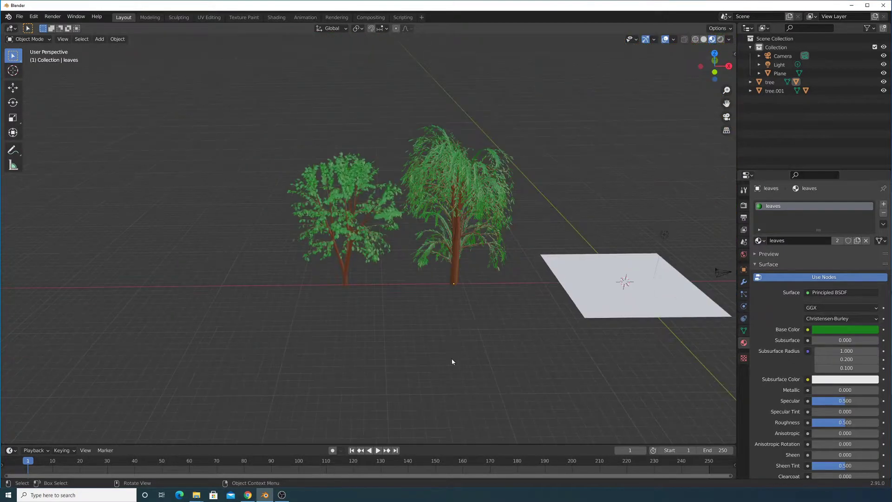
Step: Scale the whole willow tree down by a factor of about 0.295
{"action": "scroll", "coordinate": [466, 258], "scroll_direction": "up", "scroll_amount": 3}
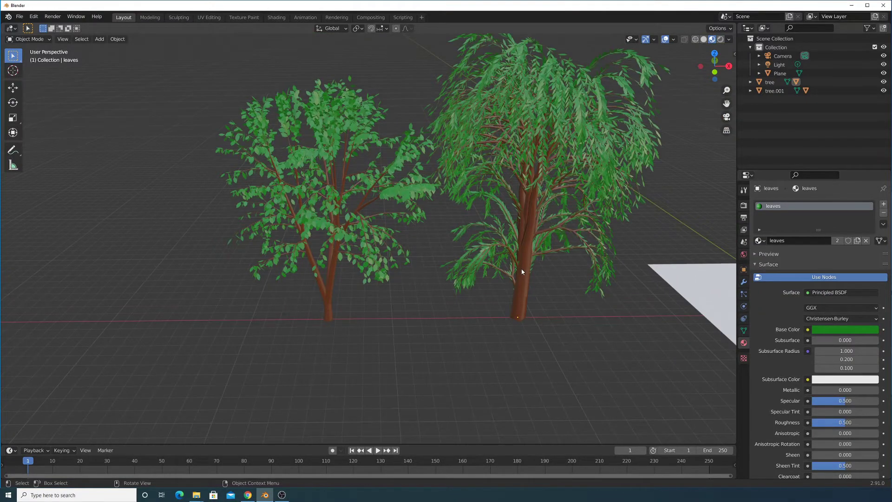
{"action": "middle_click_drag", "start_coordinate": [523, 269], "coordinate": [472, 212], "text": "shift"}
{"action": "scroll", "coordinate": [534, 239], "scroll_direction": "down", "scroll_amount": 5}
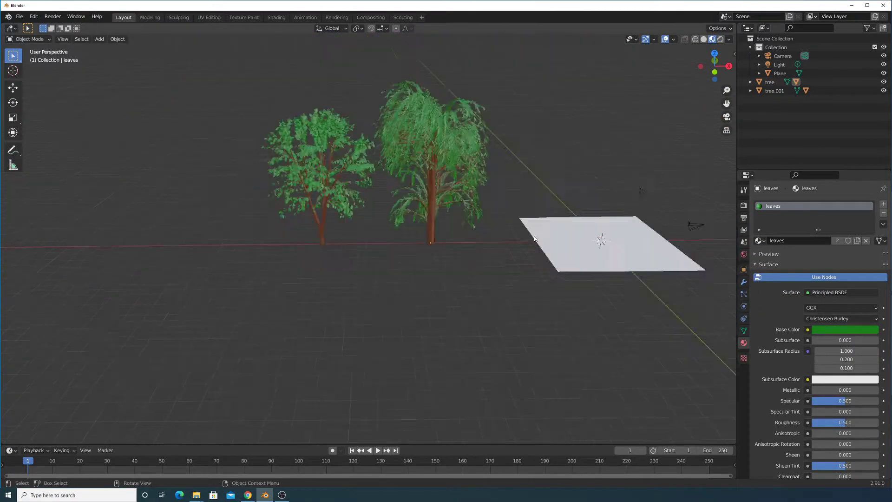
{"action": "scroll", "coordinate": [435, 212], "scroll_direction": "up", "scroll_amount": 5}
{"action": "left_click", "coordinate": [450, 213]}
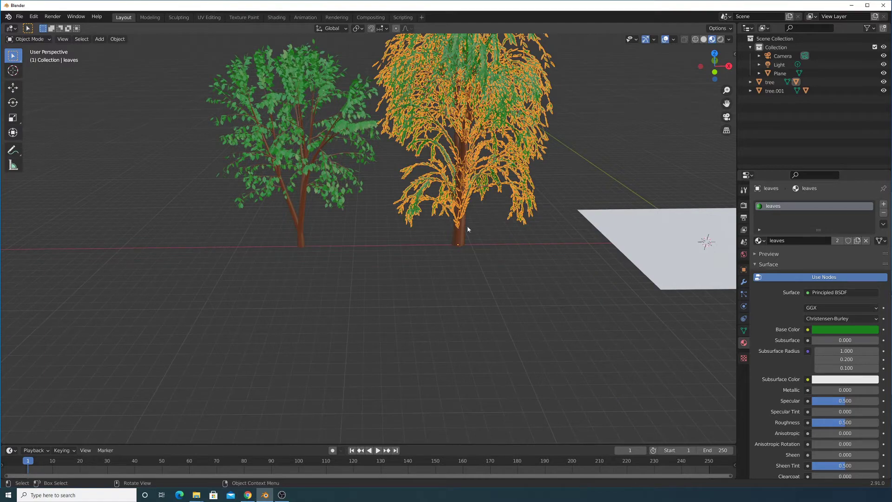
{"action": "key", "text": "s"}
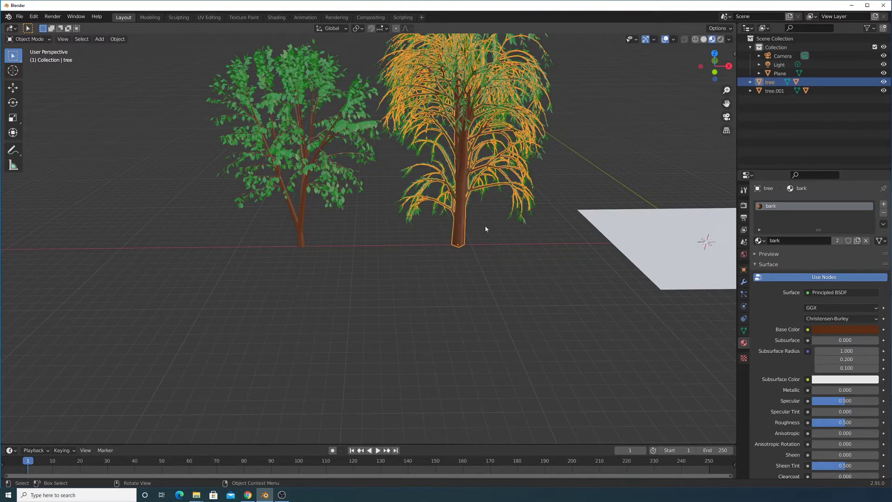
{"action": "left_click", "coordinate": [491, 240]}
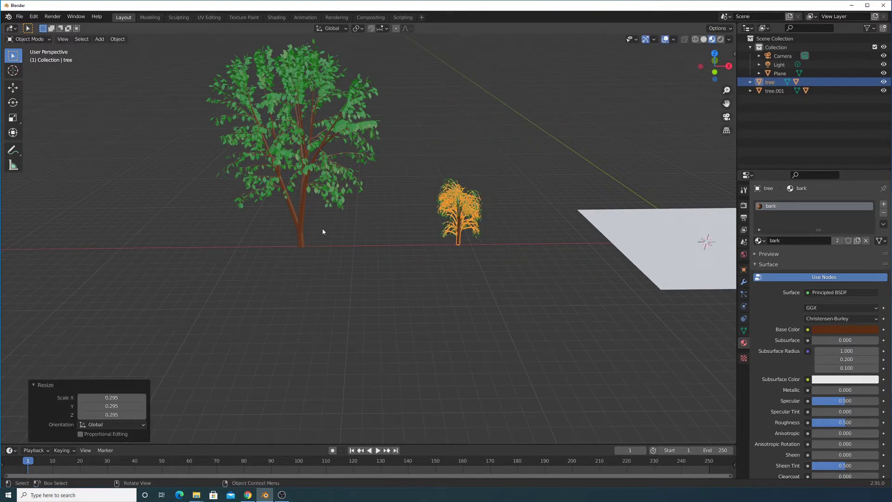
Step: Scale the whole birch tree down by a factor of about 0.296
{"action": "left_click", "coordinate": [325, 214]}
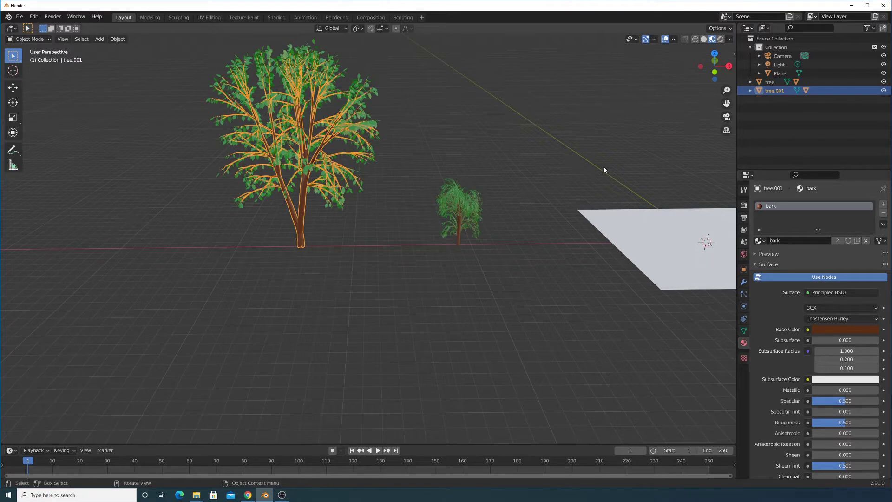
{"action": "key", "text": "s"}
{"action": "left_click", "coordinate": [431, 235]}
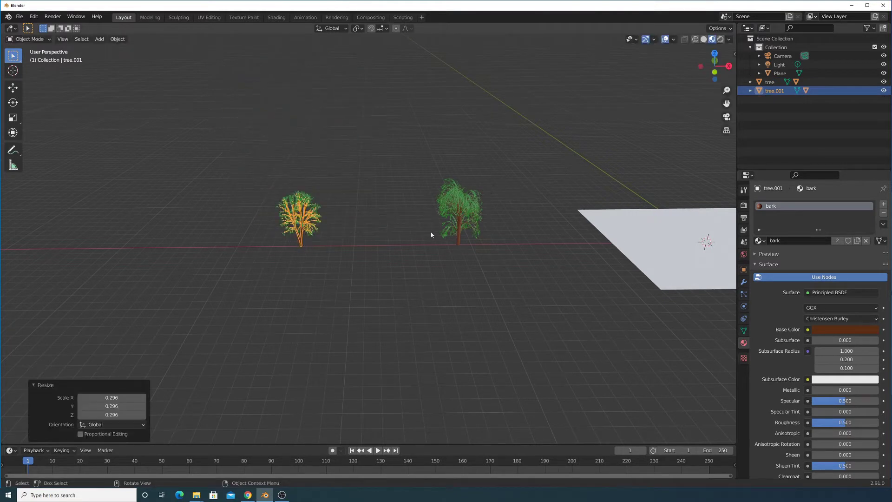
Step: Scale the willow down further by a factor of about 0.64
{"action": "left_click", "coordinate": [459, 235]}
{"action": "key", "text": "s"}
{"action": "left_click", "coordinate": [325, 240]}
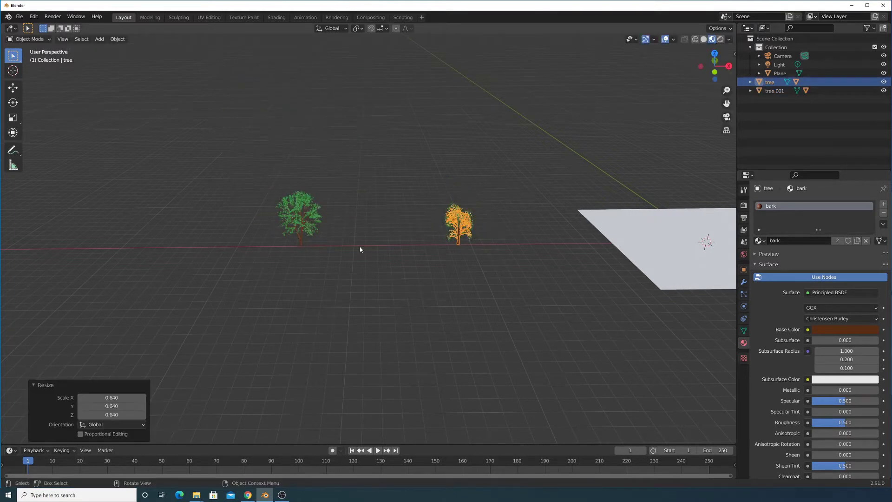
Step: Apply the scale of the birch's trunk object and of the willow's trunk object
{"action": "scroll", "coordinate": [408, 235], "scroll_direction": "up", "scroll_amount": 3}
{"action": "middle_click_drag", "start_coordinate": [270, 234], "coordinate": [409, 243], "text": "shift"}
{"action": "left_click", "coordinate": [388, 249]}
{"action": "key", "text": "ctrl+a"}
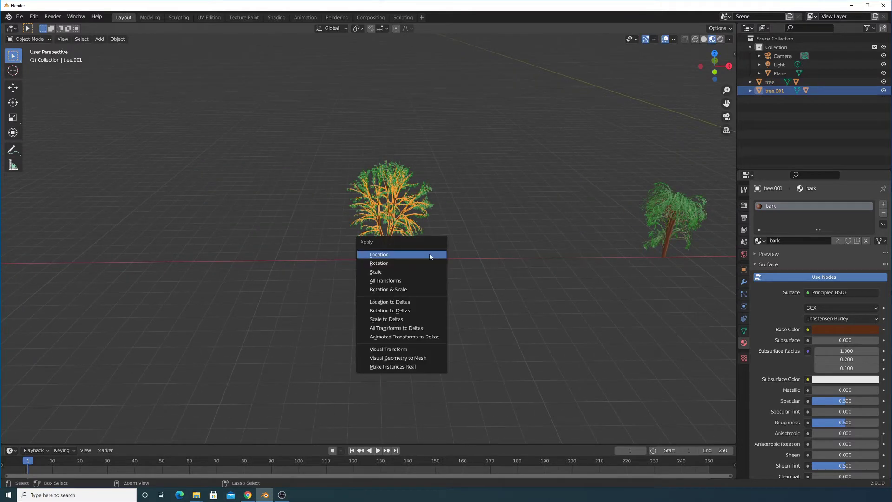
{"action": "left_click", "coordinate": [426, 273]}
{"action": "left_click", "coordinate": [673, 246]}
{"action": "key", "text": "ctrl+a"}
{"action": "left_click", "coordinate": [678, 246]}
Step: Select the ground plane and add a new particle system to it
{"action": "middle_click_drag", "start_coordinate": [685, 269], "coordinate": [572, 252], "text": "shift"}
{"action": "left_click", "coordinate": [657, 267]}
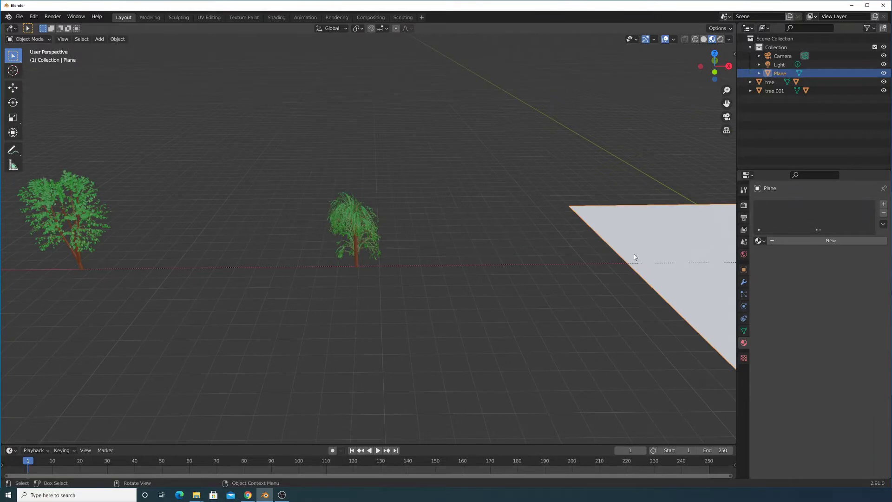
{"action": "middle_click_drag", "start_coordinate": [657, 266], "coordinate": [548, 270]}
{"action": "middle_click_drag", "start_coordinate": [721, 256], "coordinate": [692, 308]}
{"action": "middle_click_drag", "start_coordinate": [369, 254], "coordinate": [614, 307], "text": "shift"}
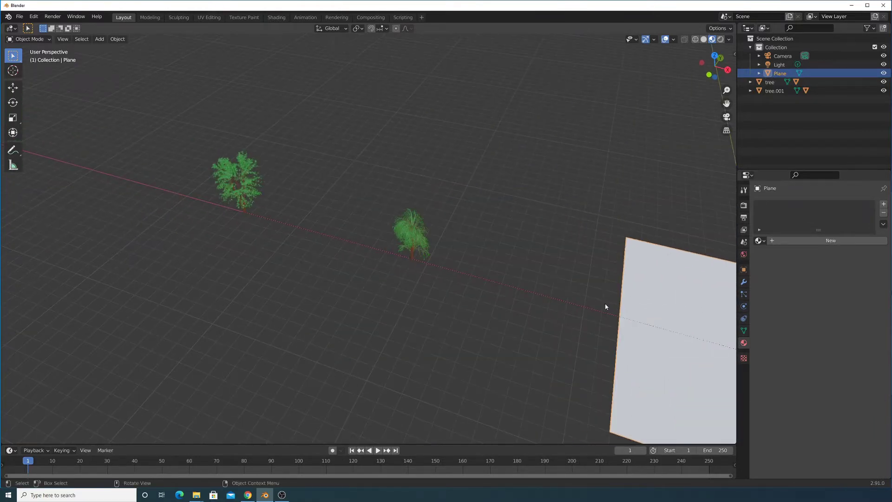
{"action": "middle_click_drag", "start_coordinate": [725, 298], "coordinate": [575, 249], "text": "shift"}
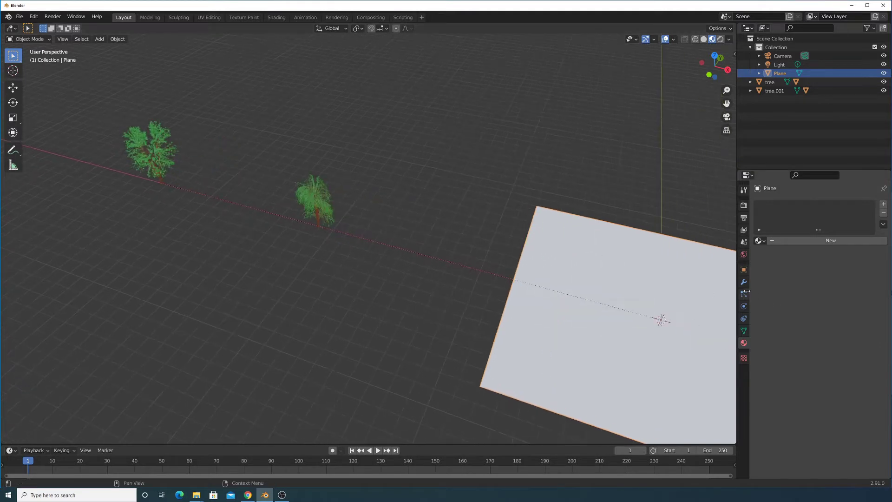
{"action": "left_click", "coordinate": [883, 205]}
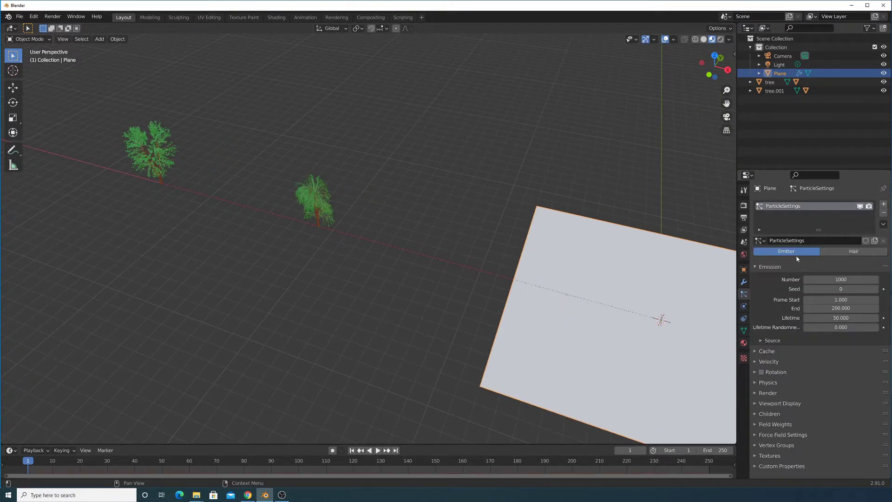
Step: Set the emission Number of the plane's particle system to 100
{"action": "left_click", "coordinate": [839, 280]}
{"action": "key", "text": "BackSpace"}
{"action": "key", "text": "Return"}
Step: Examine the Cache, Velocity, Rotation, Physics and Render settings of the plane's particle system
{"action": "left_click", "coordinate": [775, 361]}
{"action": "left_click", "coordinate": [766, 351]}
{"action": "scroll", "coordinate": [792, 369], "scroll_direction": "down", "scroll_amount": 6}
{"action": "scroll", "coordinate": [798, 356], "scroll_direction": "up", "scroll_amount": 6}
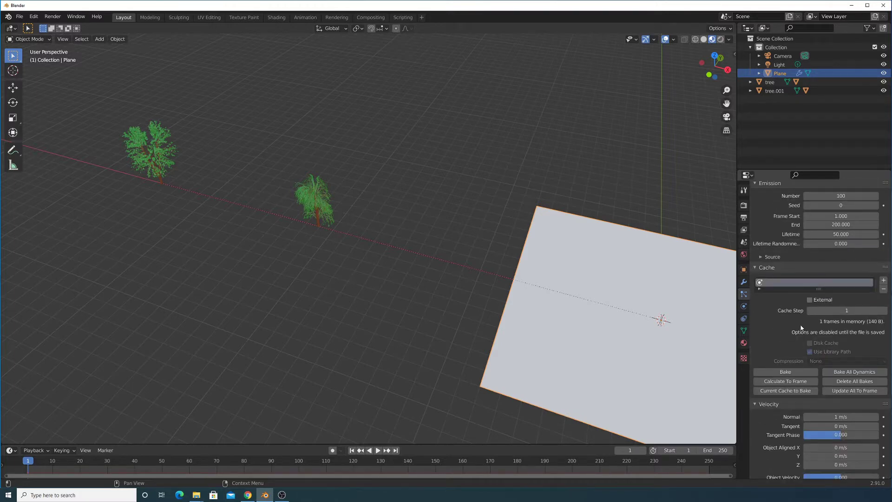
{"action": "scroll", "coordinate": [783, 348], "scroll_direction": "down", "scroll_amount": 7}
{"action": "left_click", "coordinate": [778, 391]}
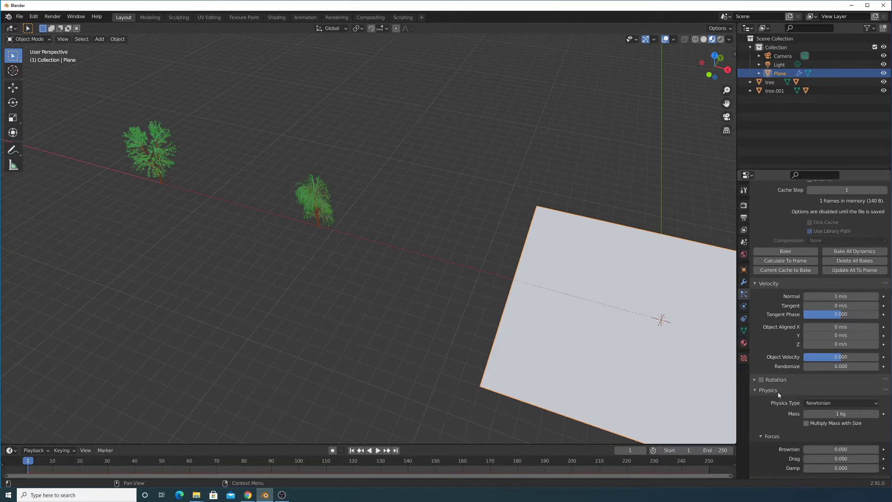
{"action": "scroll", "coordinate": [786, 412], "scroll_direction": "down", "scroll_amount": 6}
{"action": "scroll", "coordinate": [793, 397], "scroll_direction": "down", "scroll_amount": 4}
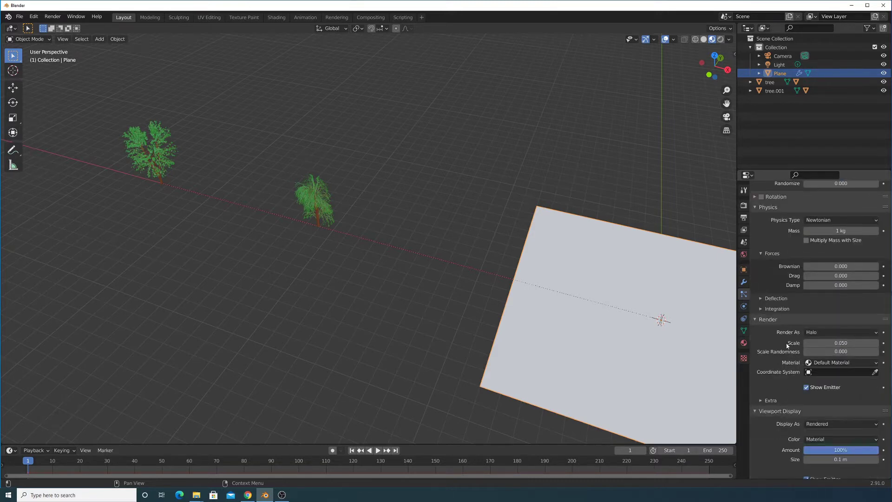
{"action": "scroll", "coordinate": [787, 331], "scroll_direction": "up", "scroll_amount": 10}
{"action": "scroll", "coordinate": [782, 379], "scroll_direction": "up", "scroll_amount": 8}
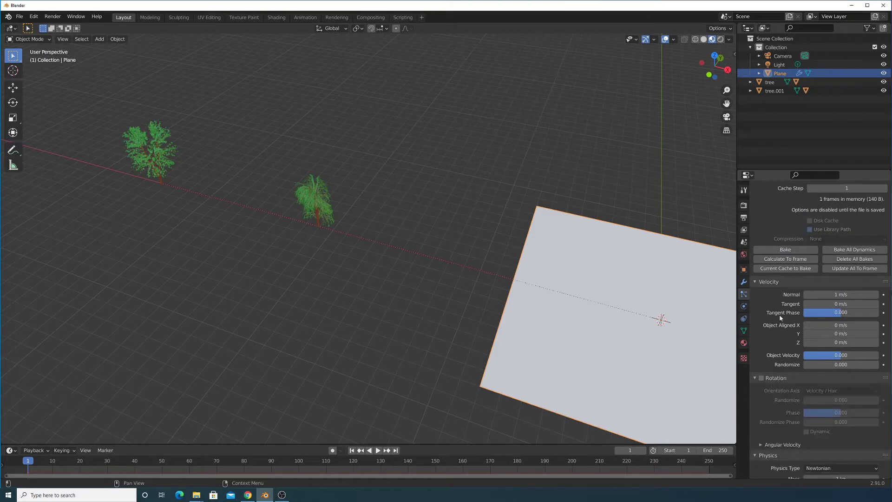
Step: Render the plane's particles as Object, with the willow's trunk object as the Instance Object
{"action": "scroll", "coordinate": [791, 352], "scroll_direction": "down", "scroll_amount": 18}
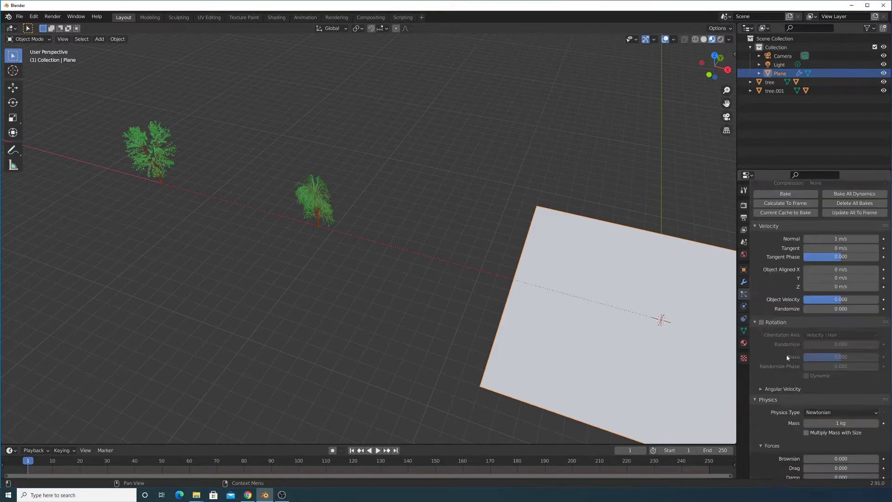
{"action": "left_click", "coordinate": [838, 302]}
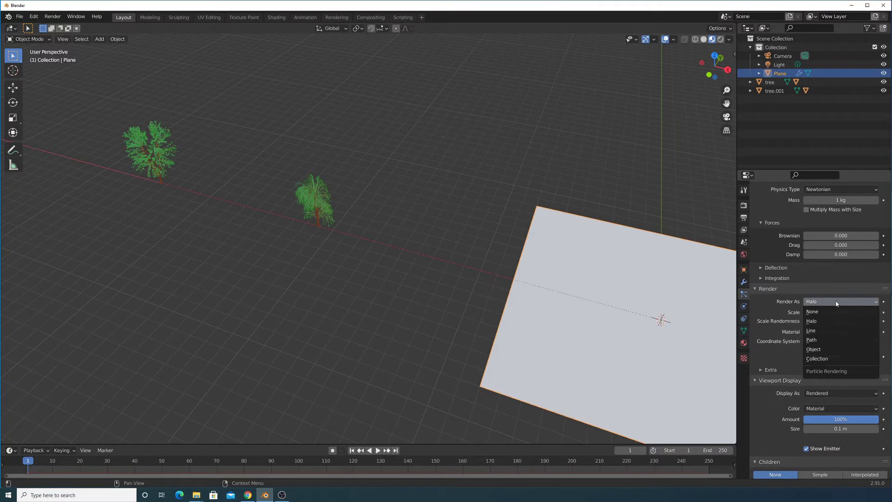
{"action": "left_click", "coordinate": [827, 353]}
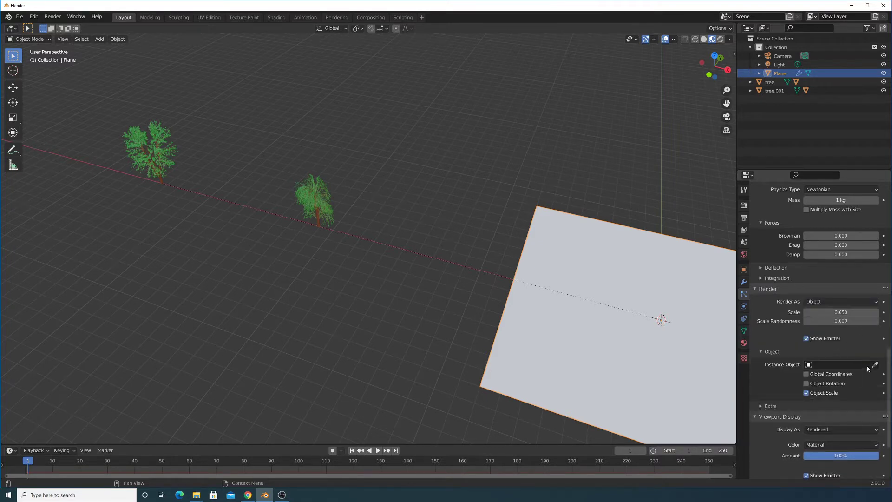
{"action": "scroll", "coordinate": [390, 227], "scroll_direction": "up", "scroll_amount": 4}
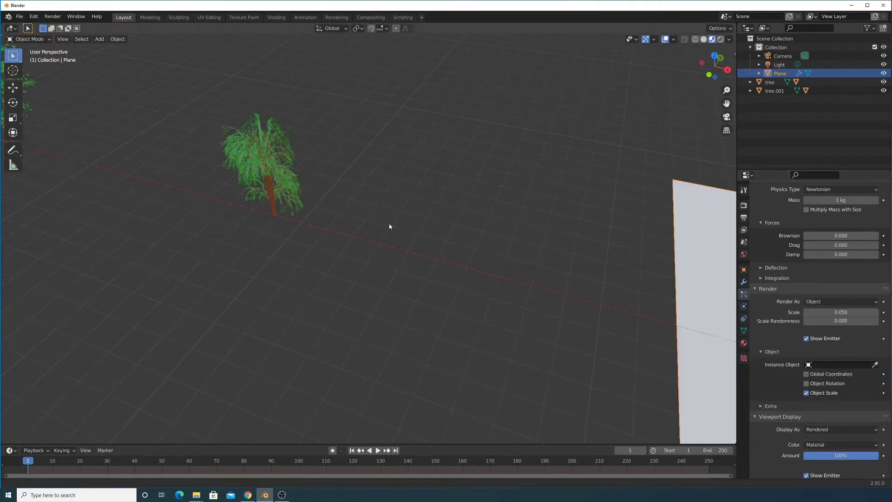
{"action": "middle_click_drag", "start_coordinate": [314, 298], "coordinate": [446, 199]}
{"action": "scroll", "coordinate": [371, 274], "scroll_direction": "up", "scroll_amount": 3}
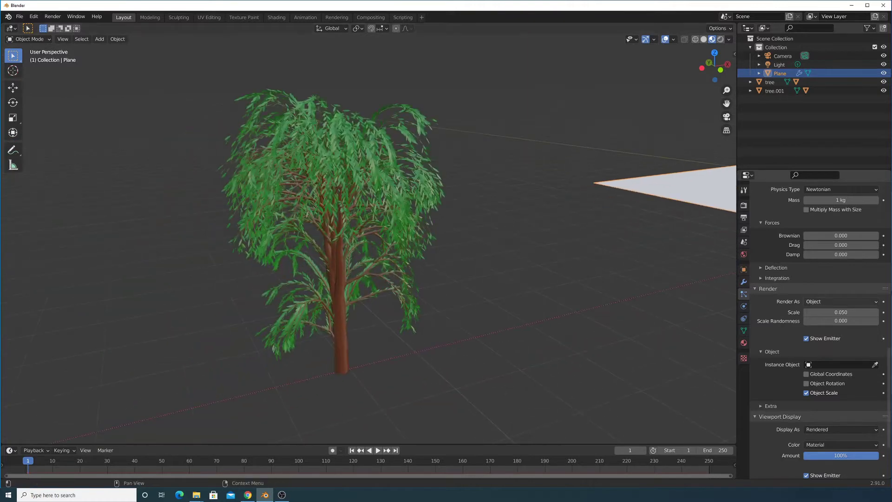
{"action": "left_click", "coordinate": [875, 364]}
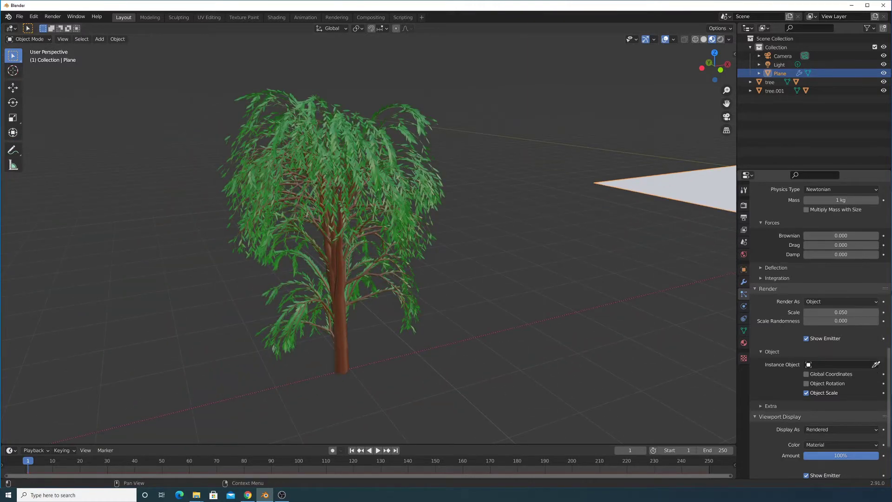
{"action": "left_click", "coordinate": [340, 356]}
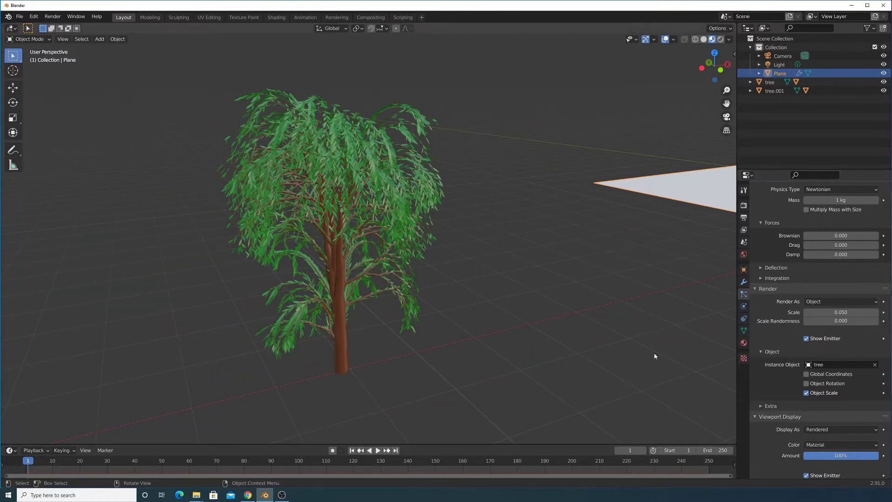
Step: Play the animation and examine the tree instances emitted on the ground plane
{"action": "scroll", "coordinate": [576, 364], "scroll_direction": "down", "scroll_amount": 5}
{"action": "middle_click_drag", "start_coordinate": [615, 358], "coordinate": [335, 195], "text": "shift"}
{"action": "scroll", "coordinate": [335, 195], "scroll_direction": "down", "scroll_amount": 4}
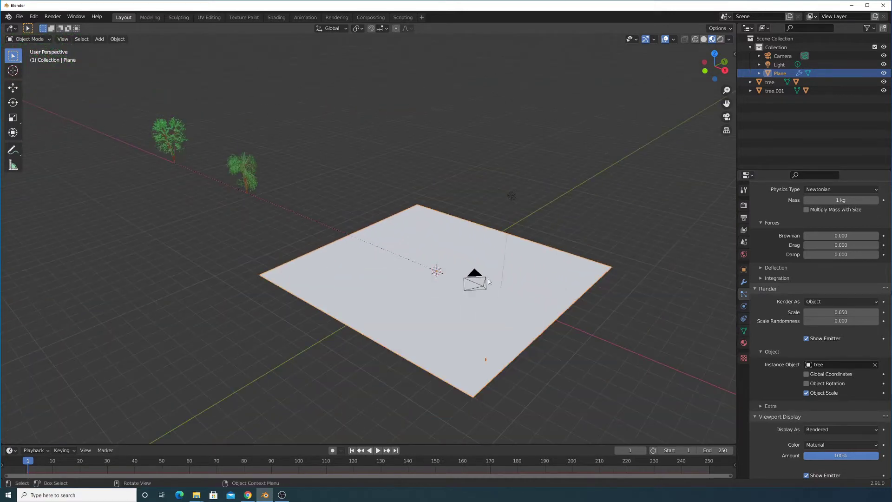
{"action": "scroll", "coordinate": [801, 359], "scroll_direction": "up", "scroll_amount": 15}
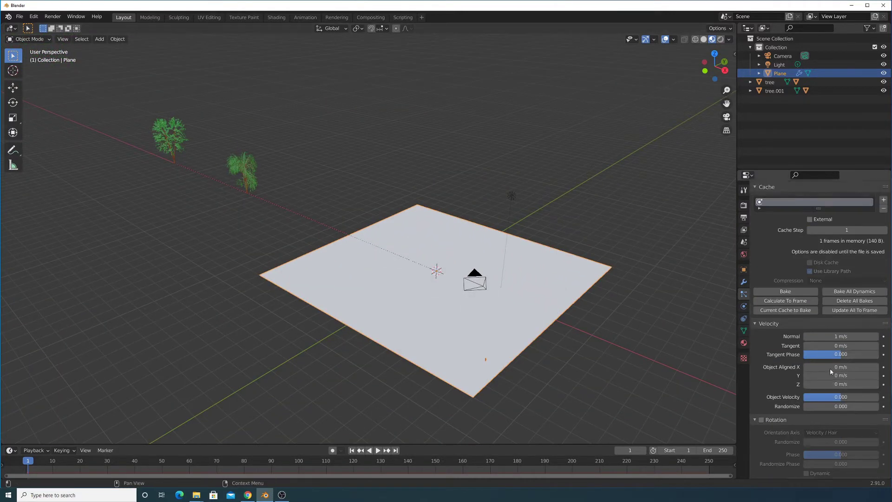
{"action": "scroll", "coordinate": [826, 341], "scroll_direction": "up", "scroll_amount": 2}
{"action": "key", "text": "space"}
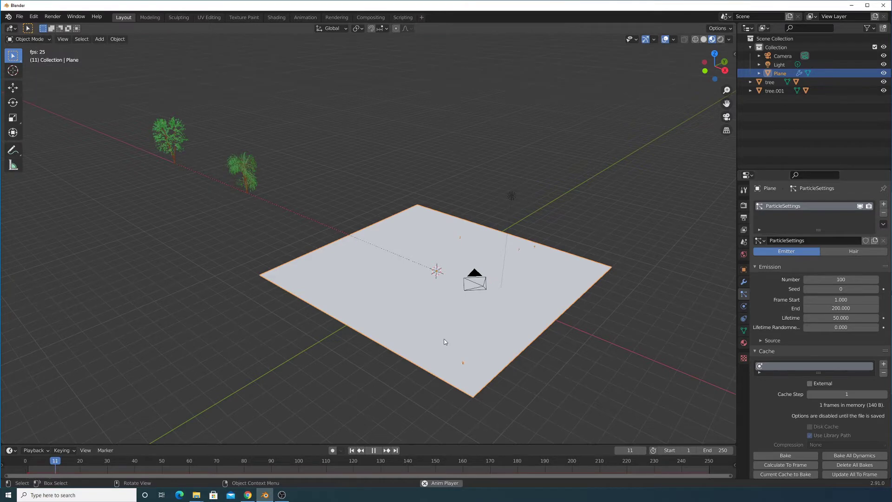
{"action": "scroll", "coordinate": [475, 334], "scroll_direction": "up", "scroll_amount": 6}
{"action": "middle_click_drag", "start_coordinate": [473, 335], "coordinate": [427, 165], "text": "shift"}
{"action": "scroll", "coordinate": [442, 192], "scroll_direction": "down", "scroll_amount": 3}
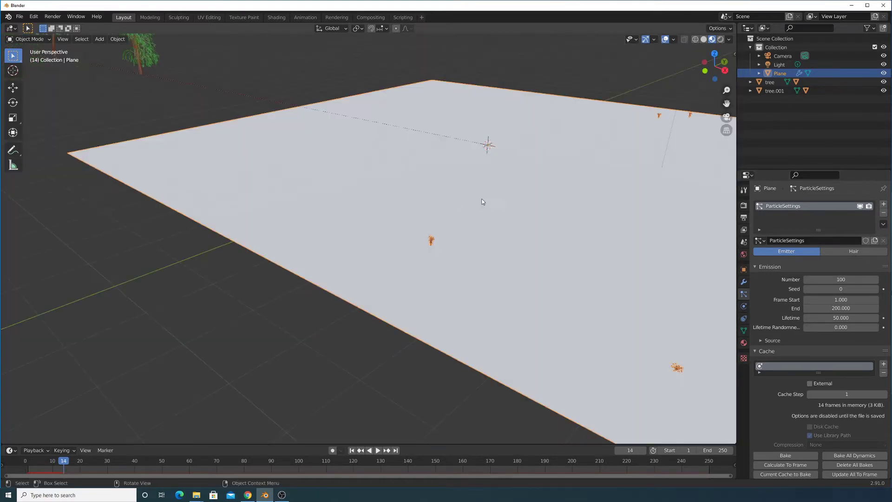
{"action": "middle_click_drag", "start_coordinate": [475, 198], "coordinate": [473, 201], "text": "shift"}
{"action": "scroll", "coordinate": [474, 204], "scroll_direction": "up", "scroll_amount": 5}
{"action": "scroll", "coordinate": [447, 219], "scroll_direction": "down", "scroll_amount": 5}
{"action": "scroll", "coordinate": [500, 232], "scroll_direction": "up", "scroll_amount": 3}
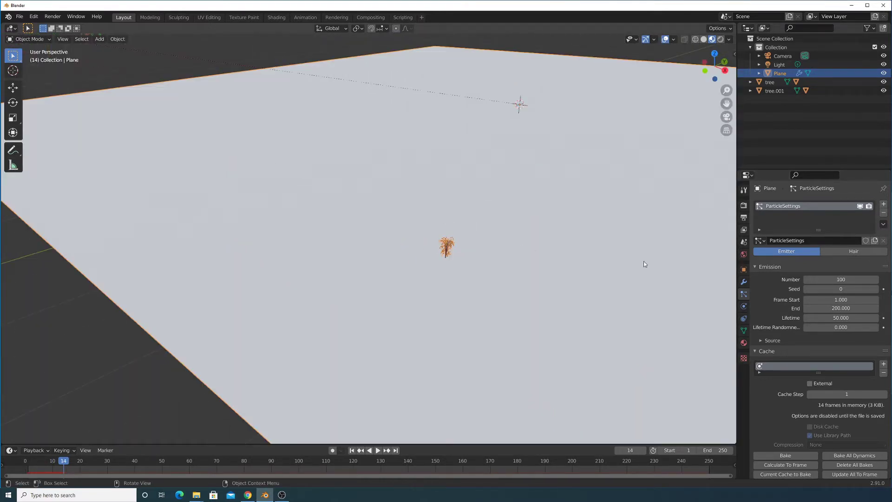
Step: Set the particle emission End frame to 1 and replay the animation from the start
{"action": "left_click", "coordinate": [846, 308]}
{"action": "type", "text": "1"}
{"action": "key", "text": "Return"}
{"action": "key", "text": "space"}
{"action": "key", "text": "space"}
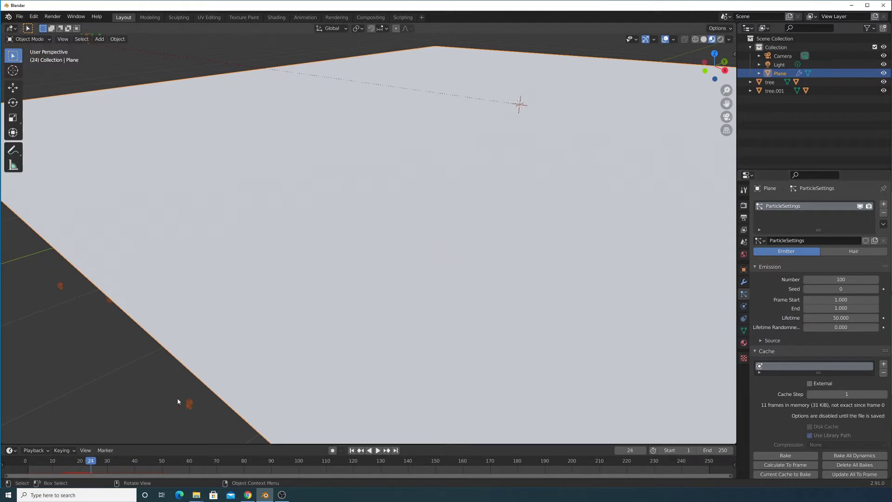
{"action": "left_click_drag", "start_coordinate": [78, 461], "coordinate": [18, 462]}
{"action": "key", "text": "space"}
{"action": "key", "text": "space"}
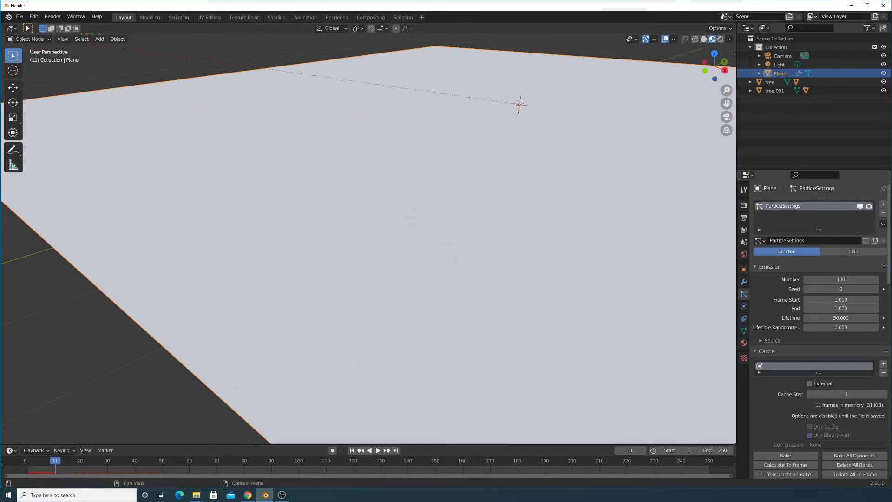
Step: Set all of the particle system's field weights, from Gravity through Boid, to 0
{"action": "scroll", "coordinate": [832, 286], "scroll_direction": "down", "scroll_amount": 8}
{"action": "scroll", "coordinate": [827, 296], "scroll_direction": "down", "scroll_amount": 10}
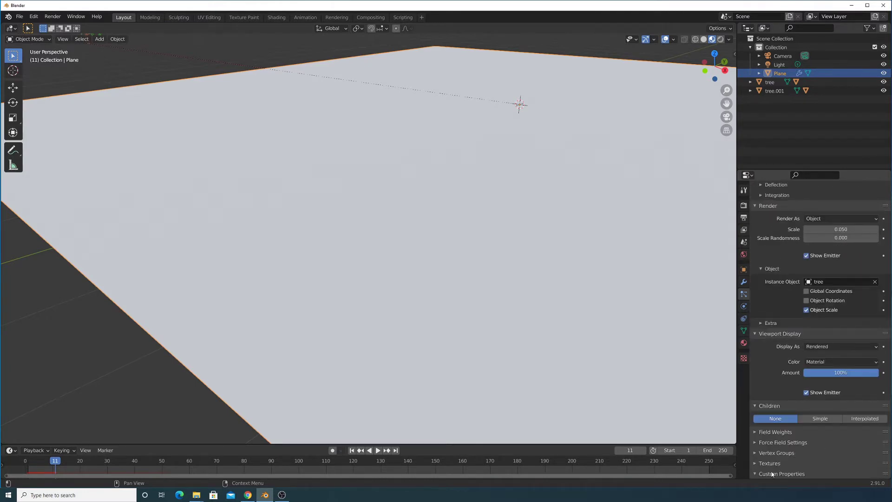
{"action": "left_click", "coordinate": [779, 432]}
{"action": "scroll", "coordinate": [832, 325], "scroll_direction": "down", "scroll_amount": 8}
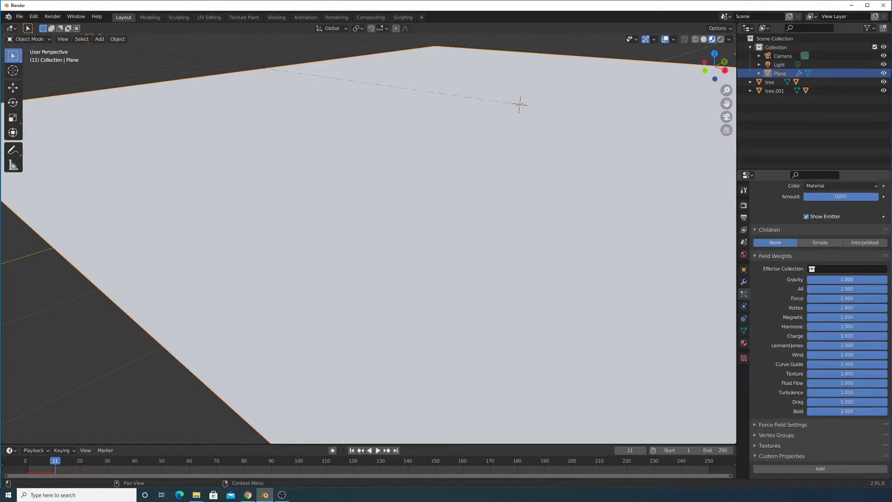
{"action": "left_click_drag", "start_coordinate": [846, 279], "coordinate": [807, 411]}
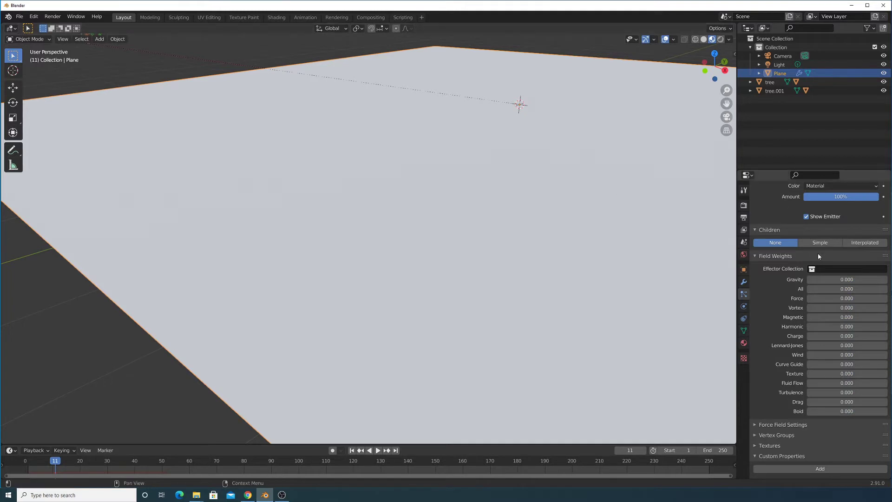
Step: Set the particles' Normal velocity to 0 m/s and the emission Number to 500
{"action": "scroll", "coordinate": [813, 246], "scroll_direction": "up", "scroll_amount": 7}
{"action": "scroll", "coordinate": [784, 193], "scroll_direction": "up", "scroll_amount": 8}
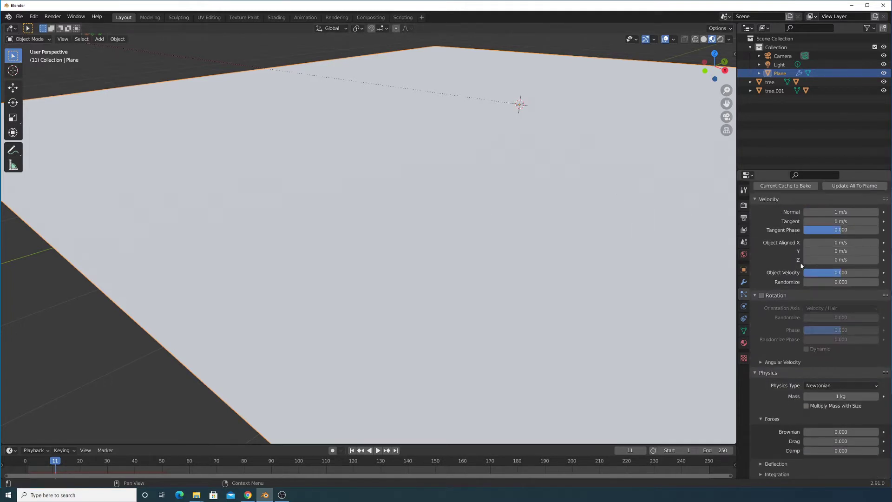
{"action": "scroll", "coordinate": [800, 265], "scroll_direction": "up", "scroll_amount": 4}
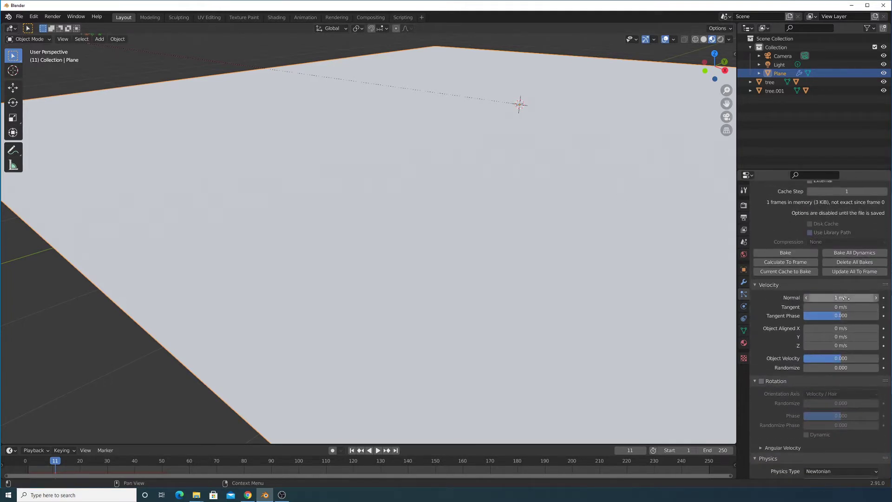
{"action": "scroll", "coordinate": [820, 259], "scroll_direction": "up", "scroll_amount": 10}
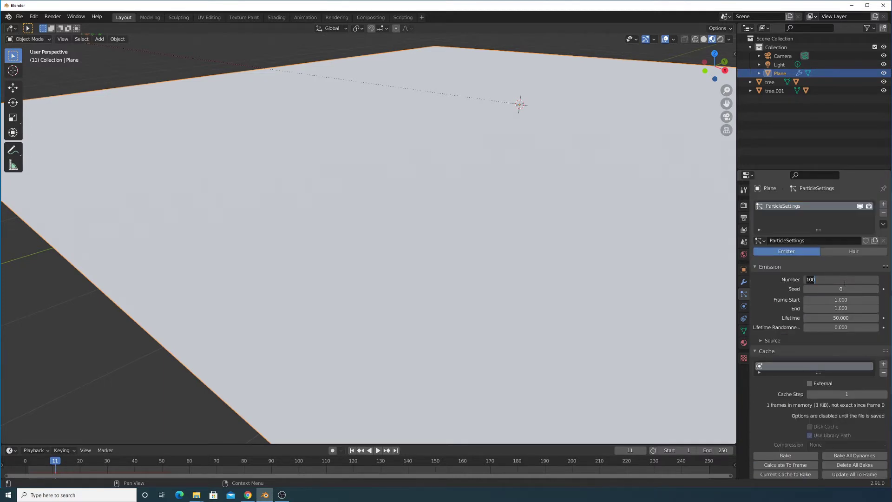
{"action": "key", "text": "Return"}
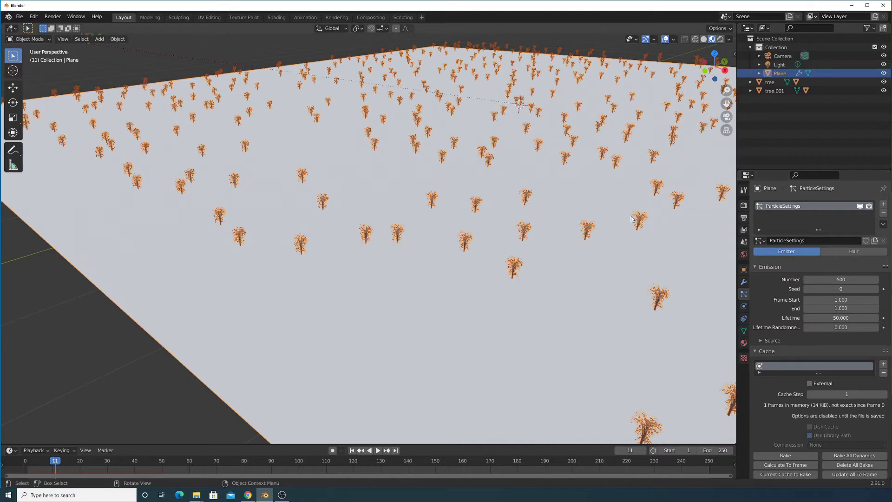
{"action": "scroll", "coordinate": [587, 184], "scroll_direction": "down", "scroll_amount": 5}
{"action": "middle_click_drag", "start_coordinate": [534, 153], "coordinate": [515, 253]}
{"action": "left_click", "coordinate": [582, 261]}
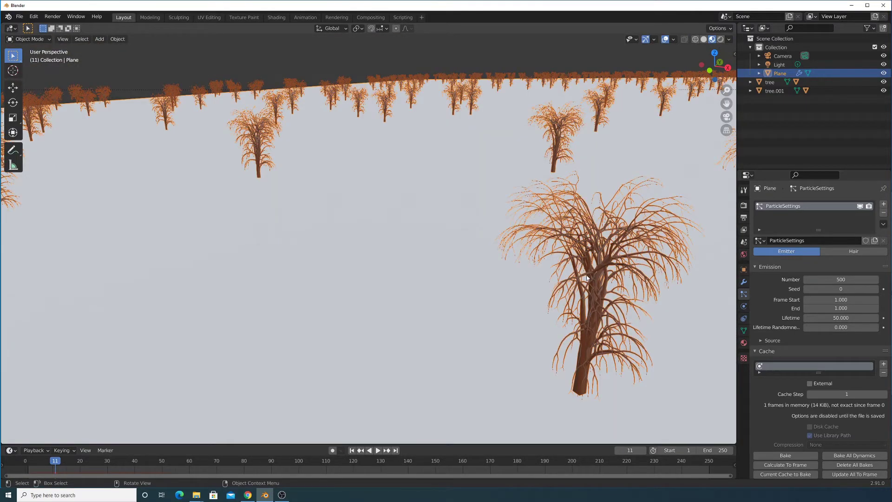
{"action": "key", "text": "g"}
{"action": "key", "text": "z"}
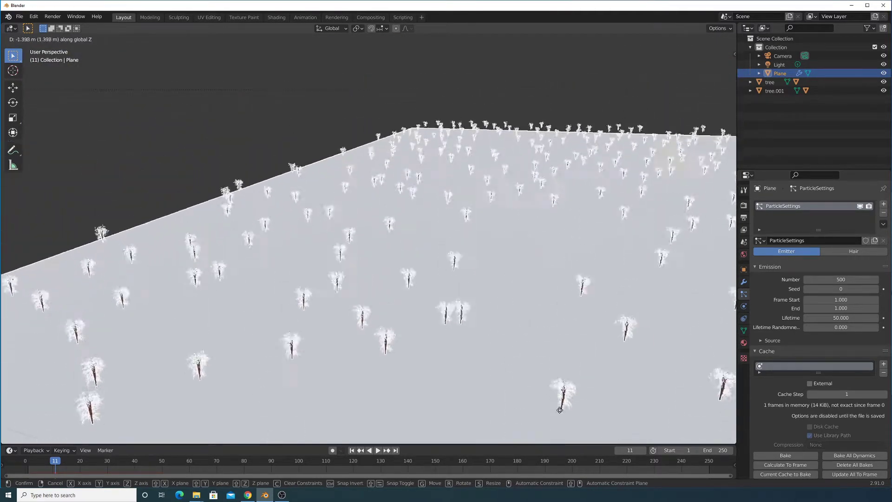
{"action": "right_click", "coordinate": [559, 406]}
Step: Replay the animation from the start and examine how the tree instances sit across the ground plane
{"action": "scroll", "coordinate": [588, 260], "scroll_direction": "down", "scroll_amount": 5}
{"action": "middle_click_drag", "start_coordinate": [588, 260], "coordinate": [502, 228]}
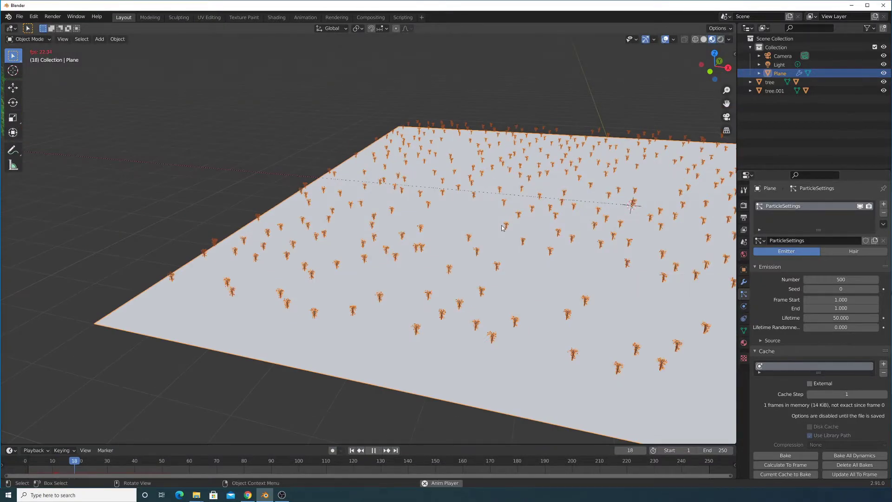
{"action": "left_click_drag", "start_coordinate": [77, 465], "coordinate": [25, 466]}
{"action": "key", "text": "space"}
{"action": "key", "text": "space"}
{"action": "middle_click_drag", "start_coordinate": [724, 217], "coordinate": [668, 250]}
{"action": "scroll", "coordinate": [380, 156], "scroll_direction": "up", "scroll_amount": 4}
{"action": "middle_click_drag", "start_coordinate": [348, 153], "coordinate": [444, 334], "text": "shift"}
{"action": "scroll", "coordinate": [421, 328], "scroll_direction": "up", "scroll_amount": 3}
{"action": "scroll", "coordinate": [421, 324], "scroll_direction": "down", "scroll_amount": 1}
{"action": "scroll", "coordinate": [411, 292], "scroll_direction": "down", "scroll_amount": 6}
{"action": "scroll", "coordinate": [444, 330], "scroll_direction": "down", "scroll_amount": 2}
{"action": "middle_click_drag", "start_coordinate": [598, 276], "coordinate": [414, 275], "text": "shift"}
{"action": "scroll", "coordinate": [414, 275], "scroll_direction": "down", "scroll_amount": 3}
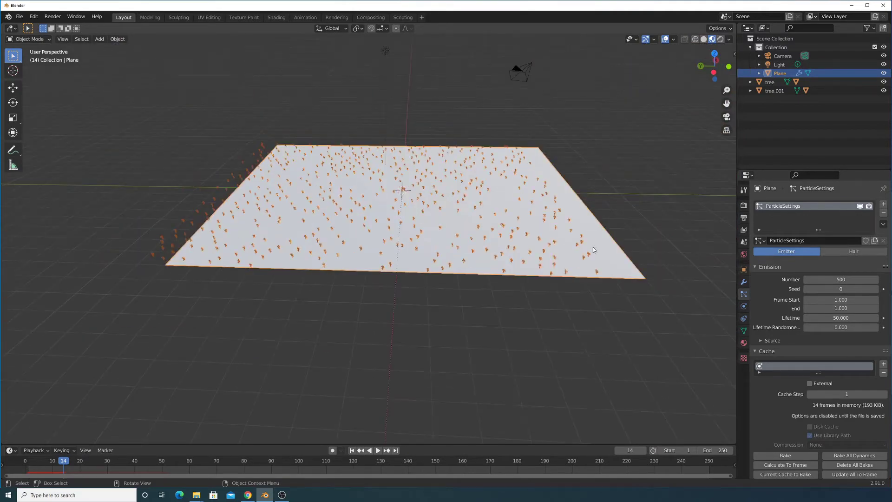
Step: Apply the ground plane's object transform and check the tree instances on it
{"action": "key", "text": "ctrl+a"}
{"action": "left_click", "coordinate": [592, 247]}
{"action": "scroll", "coordinate": [495, 195], "scroll_direction": "up", "scroll_amount": 3}
{"action": "middle_click_drag", "start_coordinate": [495, 195], "coordinate": [469, 293]}
{"action": "scroll", "coordinate": [530, 233], "scroll_direction": "down", "scroll_amount": 5}
{"action": "scroll", "coordinate": [495, 255], "scroll_direction": "up", "scroll_amount": 5}
{"action": "scroll", "coordinate": [786, 298], "scroll_direction": "down", "scroll_amount": 10}
{"action": "scroll", "coordinate": [592, 229], "scroll_direction": "up", "scroll_amount": 2}
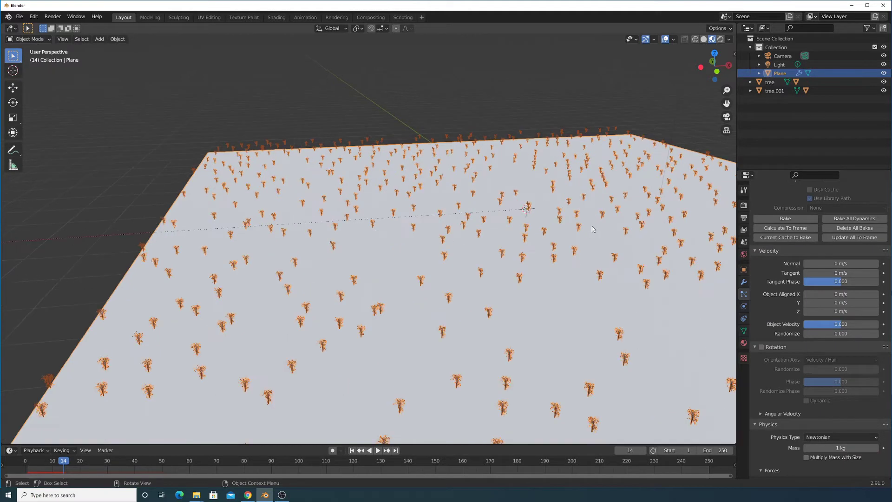
Step: Set the render Scale of the particle trees to 0.320
{"action": "scroll", "coordinate": [780, 320], "scroll_direction": "down", "scroll_amount": 5}
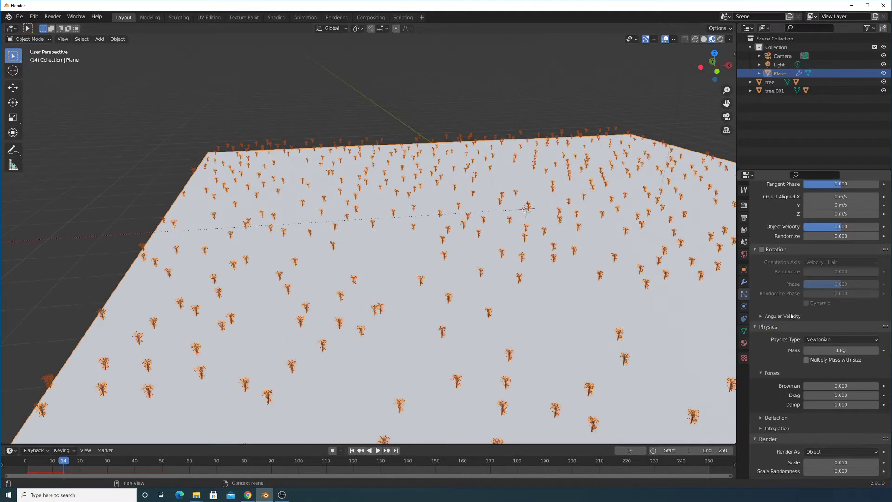
{"action": "scroll", "coordinate": [794, 315], "scroll_direction": "down", "scroll_amount": 6}
{"action": "scroll", "coordinate": [840, 295], "scroll_direction": "down", "scroll_amount": 3}
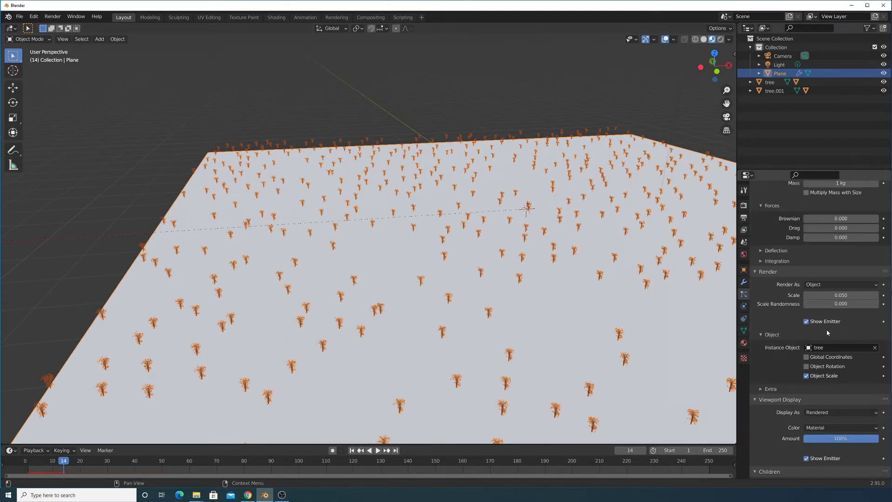
{"action": "left_click_drag", "start_coordinate": [841, 295], "coordinate": [879, 295]}
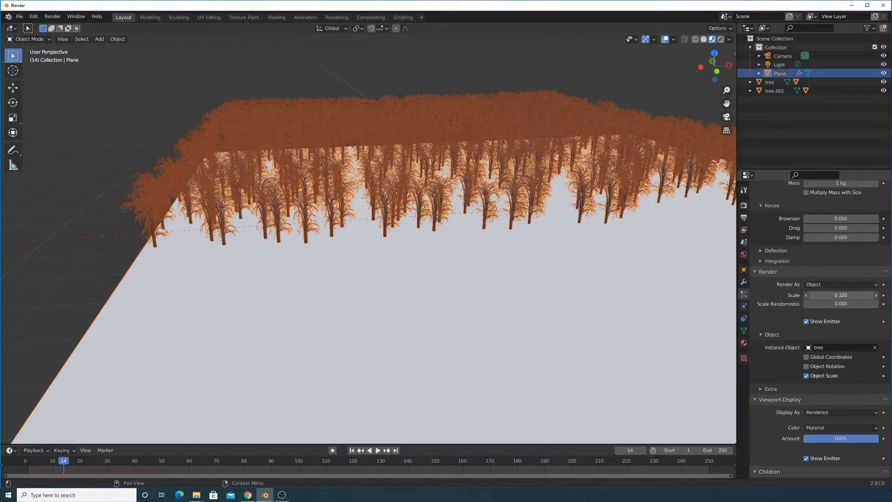
Step: Move the ground plane's mesh freely in Edit Mode to shift it relative to its origin
{"action": "key", "text": "Tab"}
{"action": "scroll", "coordinate": [547, 178], "scroll_direction": "down", "scroll_amount": 5}
{"action": "middle_click_drag", "start_coordinate": [431, 229], "coordinate": [530, 257]}
{"action": "key", "text": "g"}
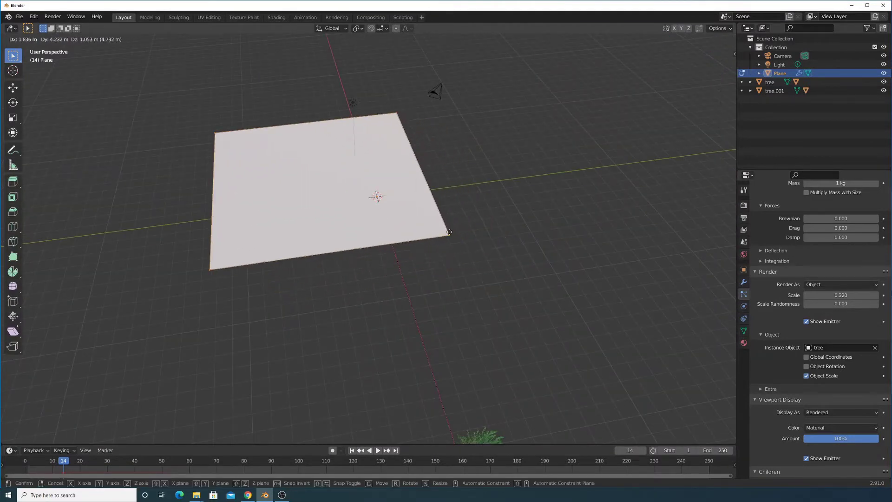
{"action": "left_click", "coordinate": [398, 264]}
{"action": "key", "text": "Tab"}
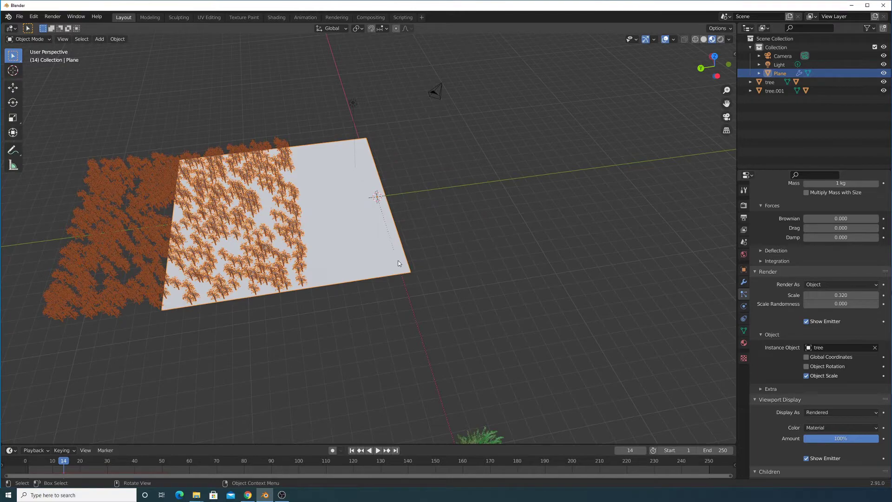
Step: Move the plane's mesh about -7.1 m along the global Y axis in Edit Mode
{"action": "key", "text": "Tab"}
{"action": "key", "text": "g"}
{"action": "key", "text": "y"}
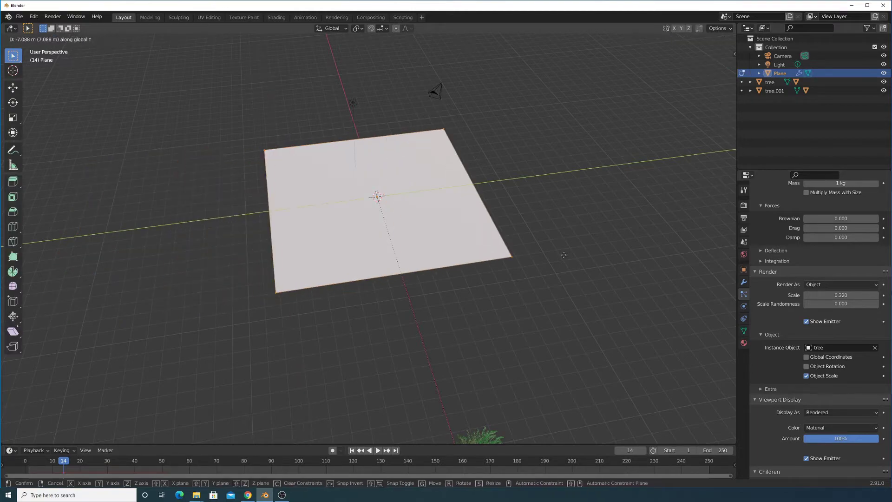
{"action": "left_click", "coordinate": [563, 254]}
{"action": "key", "text": "Tab"}
Step: Try to move the tree's leaves object along the global Y axis, and undo the move
{"action": "scroll", "coordinate": [551, 261], "scroll_direction": "up", "scroll_amount": 5}
{"action": "scroll", "coordinate": [573, 271], "scroll_direction": "down", "scroll_amount": 8}
{"action": "left_click", "coordinate": [400, 295]}
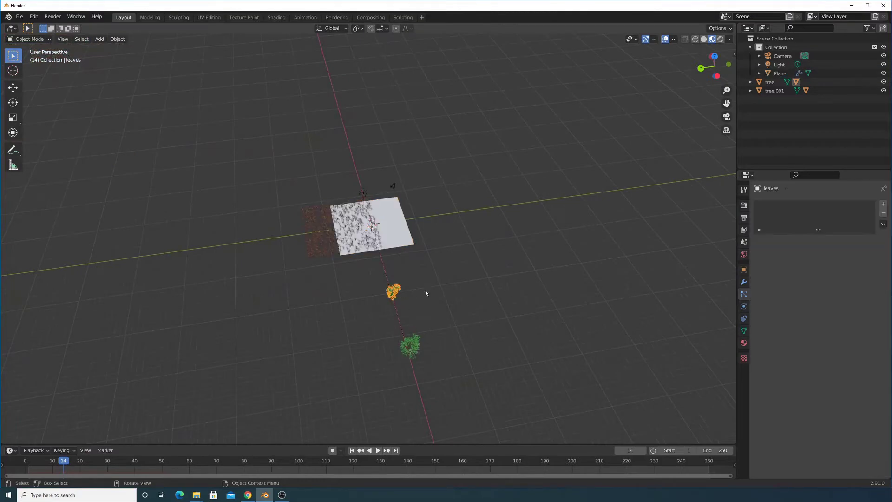
{"action": "right_click", "coordinate": [442, 281]}
{"action": "scroll", "coordinate": [470, 303], "scroll_direction": "up", "scroll_amount": 6}
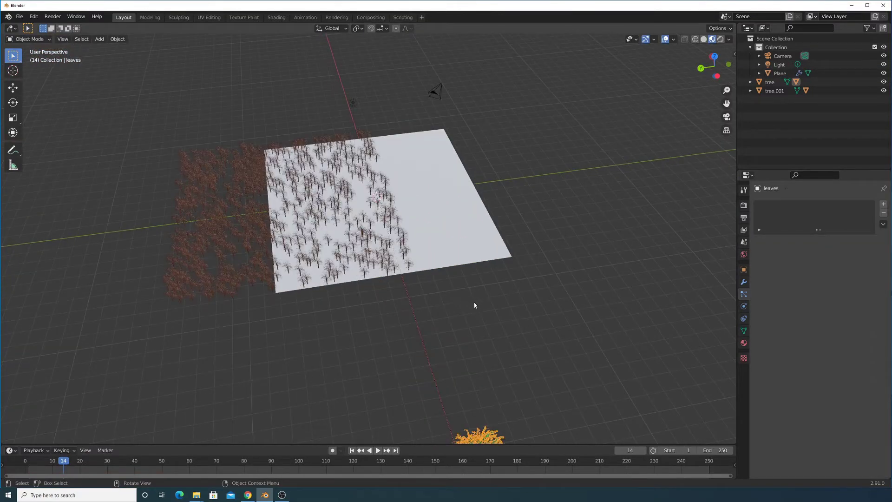
{"action": "key", "text": "g"}
{"action": "key", "text": "x"}
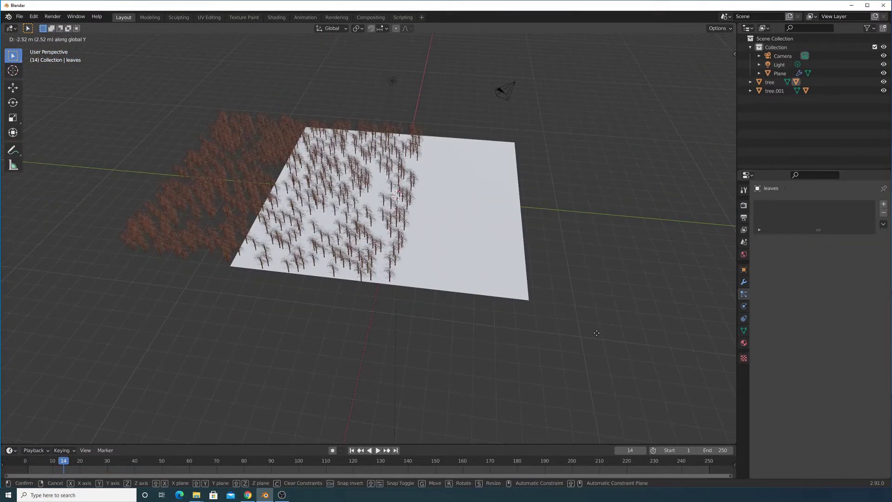
{"action": "left_click", "coordinate": [472, 334]}
{"action": "middle_click_drag", "start_coordinate": [472, 334], "coordinate": [252, 284]}
{"action": "scroll", "coordinate": [251, 280], "scroll_direction": "up", "scroll_amount": 1}
{"action": "key", "text": "ctrl+z"}
{"action": "key", "text": "ctrl+z"}
Step: Move the tree object slightly along the global X axis and apply its location, rotation and scale
{"action": "left_click", "coordinate": [162, 240]}
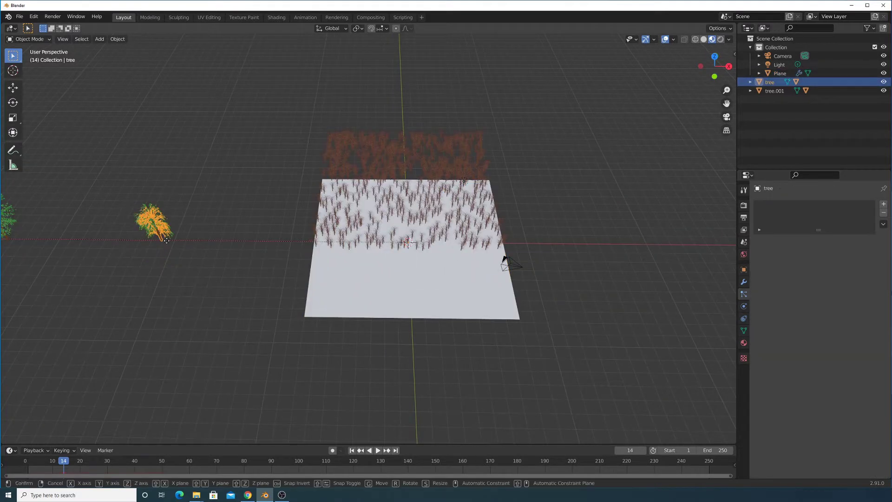
{"action": "key", "text": "g"}
{"action": "key", "text": "x"}
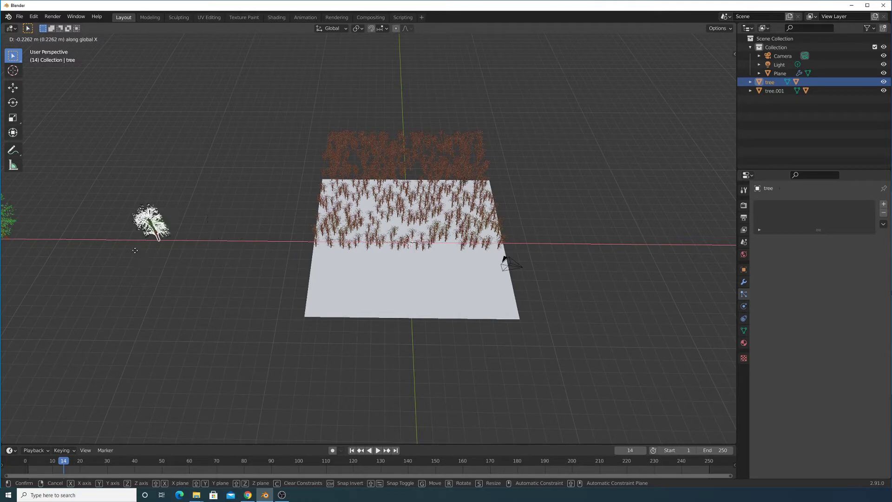
{"action": "left_click", "coordinate": [79, 251]}
{"action": "key", "text": "ctrl+a"}
{"action": "left_click", "coordinate": [157, 187]}
Step: Move the tree object about 6.58 m along the global X axis
{"action": "middle_click_drag", "start_coordinate": [98, 186], "coordinate": [239, 243], "text": "shift"}
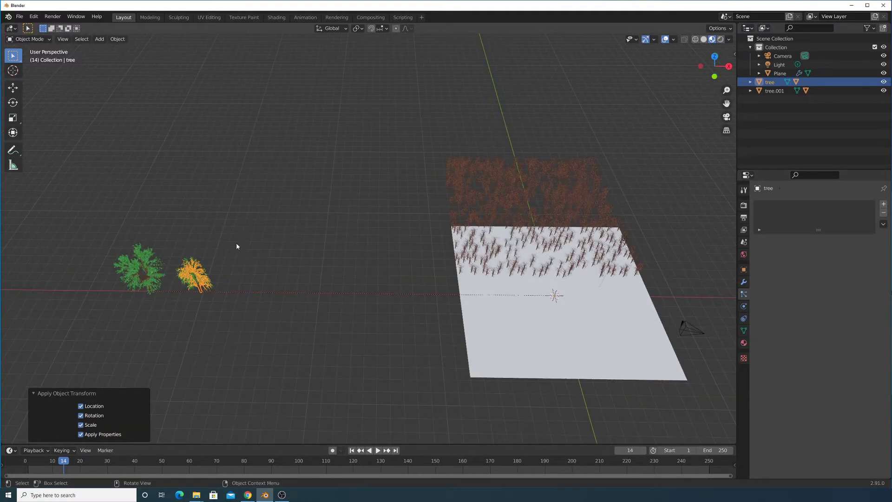
{"action": "scroll", "coordinate": [216, 289], "scroll_direction": "up", "scroll_amount": 3}
{"action": "key", "text": "g"}
{"action": "key", "text": "x"}
{"action": "left_click", "coordinate": [356, 301]}
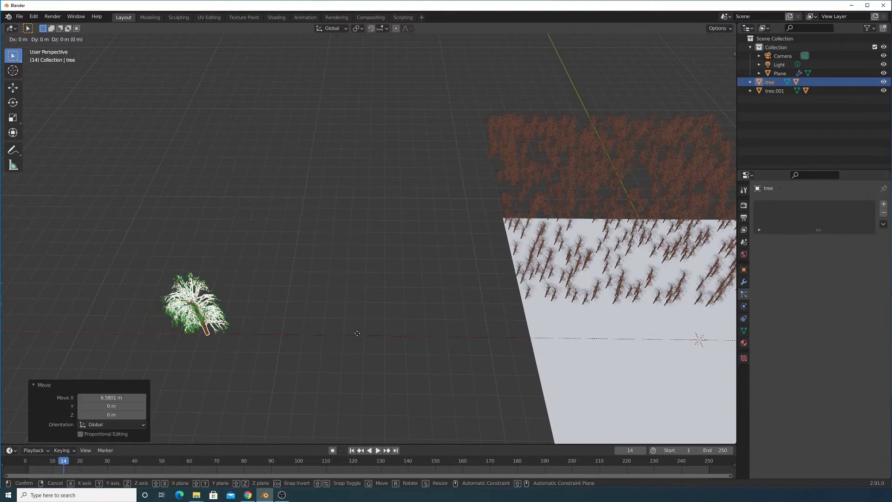
{"action": "key", "text": "g"}
{"action": "key", "text": "y"}
{"action": "right_click", "coordinate": [352, 273]}
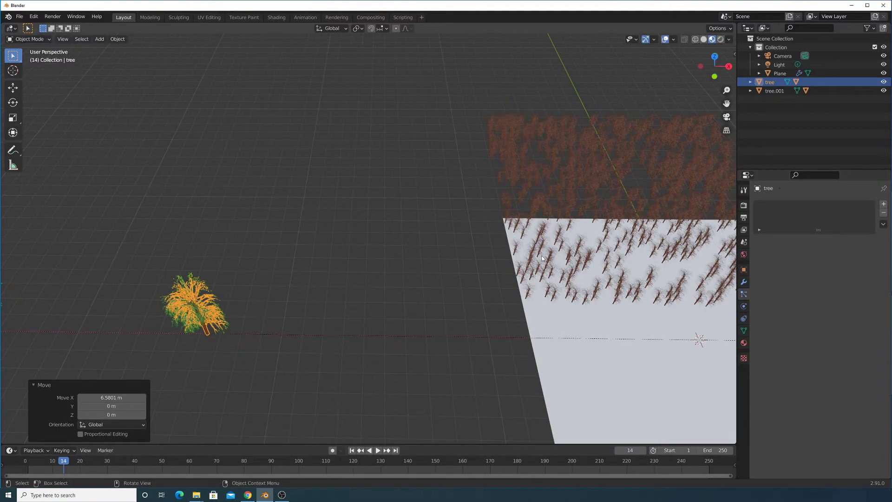
Step: Try uniformly scaling the tree object to test its effect on the scattered instances
{"action": "scroll", "coordinate": [550, 269], "scroll_direction": "up", "scroll_amount": 3}
{"action": "scroll", "coordinate": [550, 269], "scroll_direction": "down", "scroll_amount": 4}
{"action": "middle_click_drag", "start_coordinate": [479, 269], "coordinate": [486, 268]}
{"action": "key", "text": "s"}
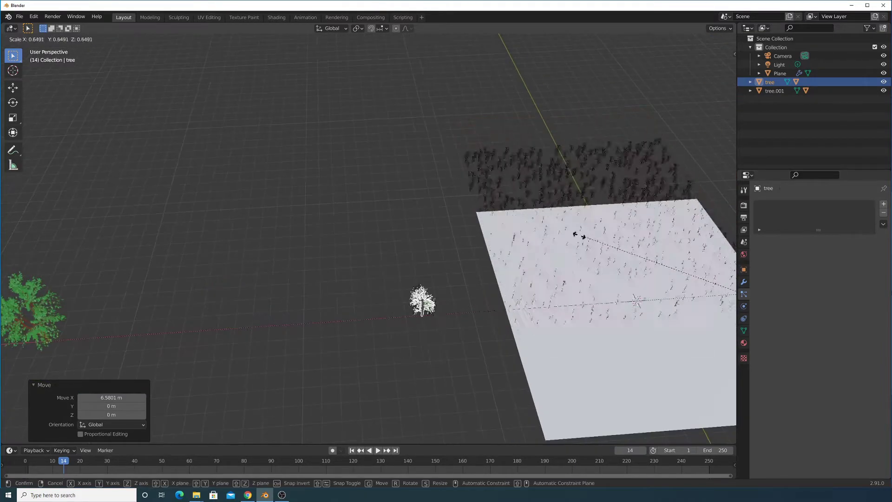
{"action": "right_click", "coordinate": [687, 315]}
{"action": "scroll", "coordinate": [584, 318], "scroll_direction": "down", "scroll_amount": 4}
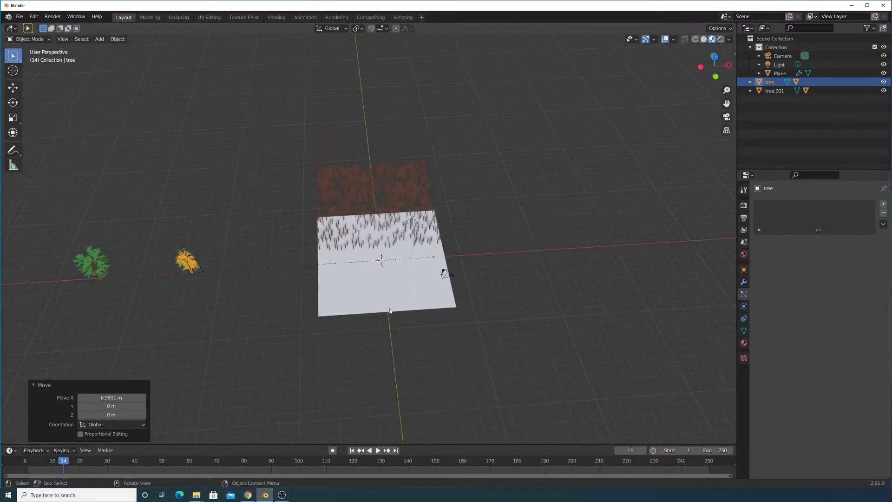
Step: Try rotating the tree object around the global Z axis to test how the instances respond
{"action": "key", "text": "g"}
{"action": "scroll", "coordinate": [482, 293], "scroll_direction": "up", "scroll_amount": 3}
{"action": "middle_click_drag", "start_coordinate": [403, 287], "coordinate": [399, 248]}
{"action": "scroll", "coordinate": [432, 299], "scroll_direction": "up", "scroll_amount": 1}
{"action": "scroll", "coordinate": [432, 299], "scroll_direction": "down", "scroll_amount": 5}
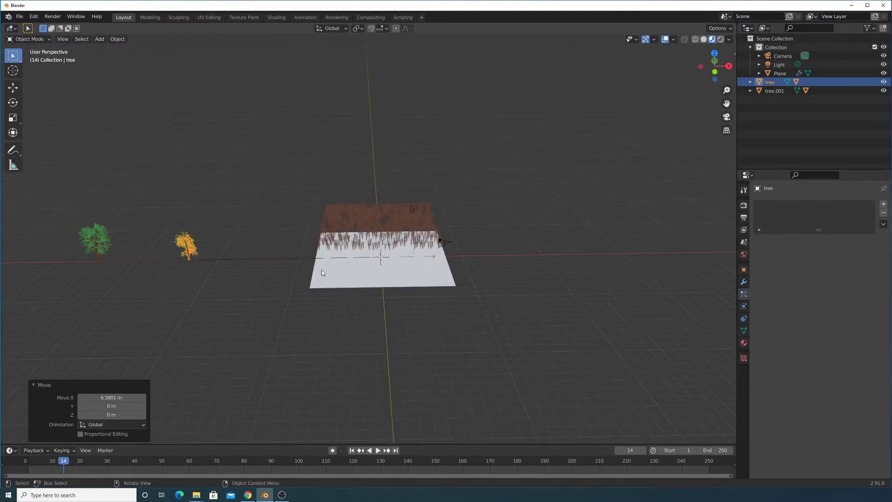
{"action": "middle_click_drag", "start_coordinate": [333, 271], "coordinate": [296, 280]}
{"action": "key", "text": "r"}
{"action": "key", "text": "z"}
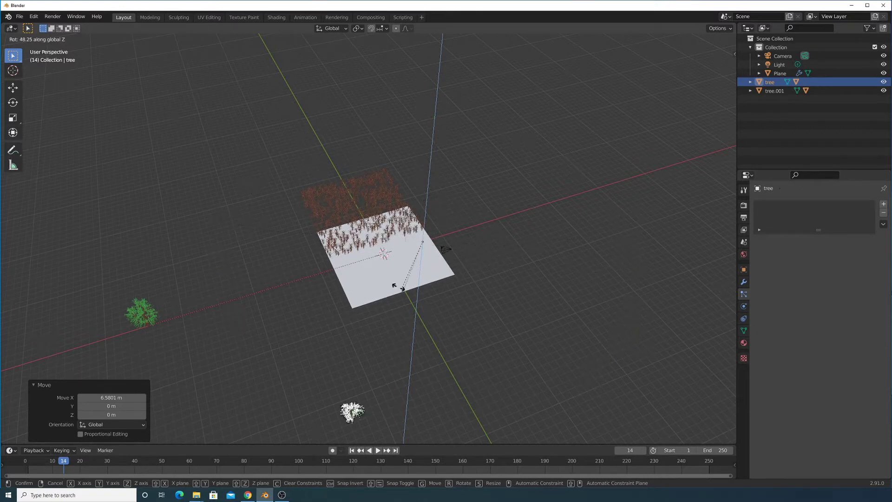
{"action": "right_click", "coordinate": [436, 243]}
{"action": "scroll", "coordinate": [414, 195], "scroll_direction": "up", "scroll_amount": 3}
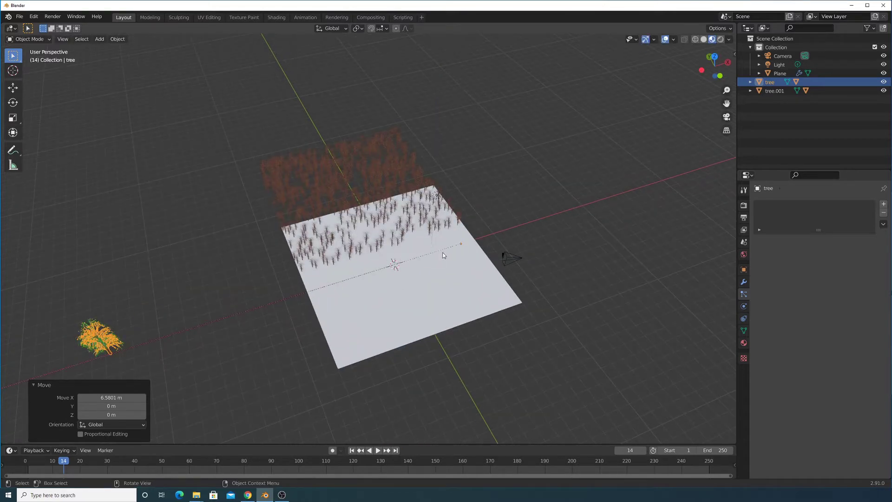
Step: Try to move the tree's entire mesh along the global X axis in Edit Mode
{"action": "key", "text": "Tab"}
{"action": "key", "text": "Tab"}
{"action": "scroll", "coordinate": [388, 268], "scroll_direction": "down", "scroll_amount": 3}
{"action": "scroll", "coordinate": [363, 274], "scroll_direction": "up", "scroll_amount": 3}
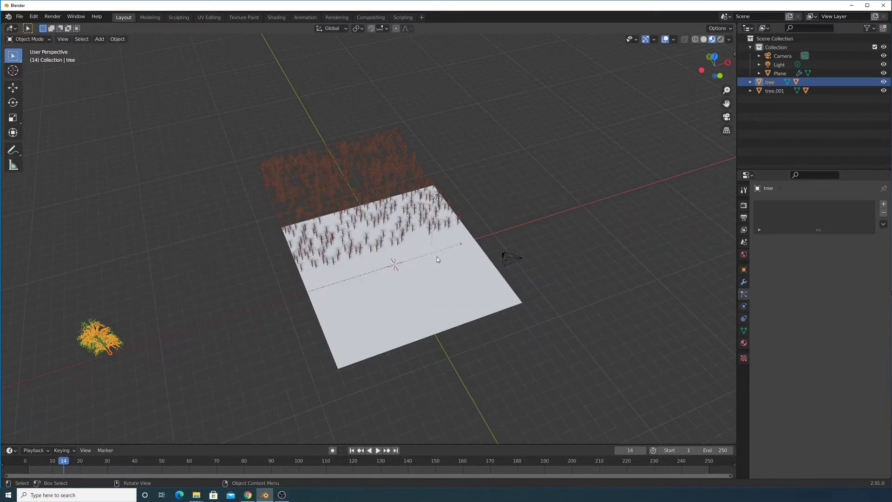
{"action": "key", "text": "Tab"}
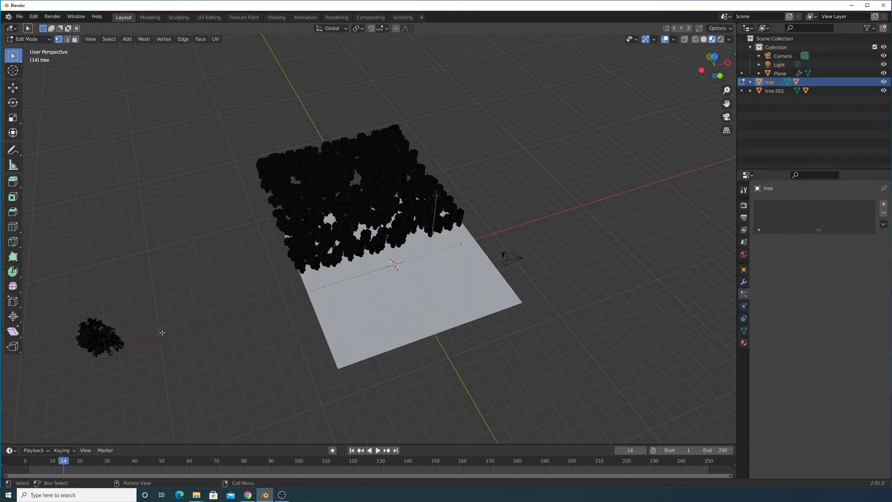
{"action": "key", "text": "a"}
{"action": "key", "text": "g"}
{"action": "key", "text": "x"}
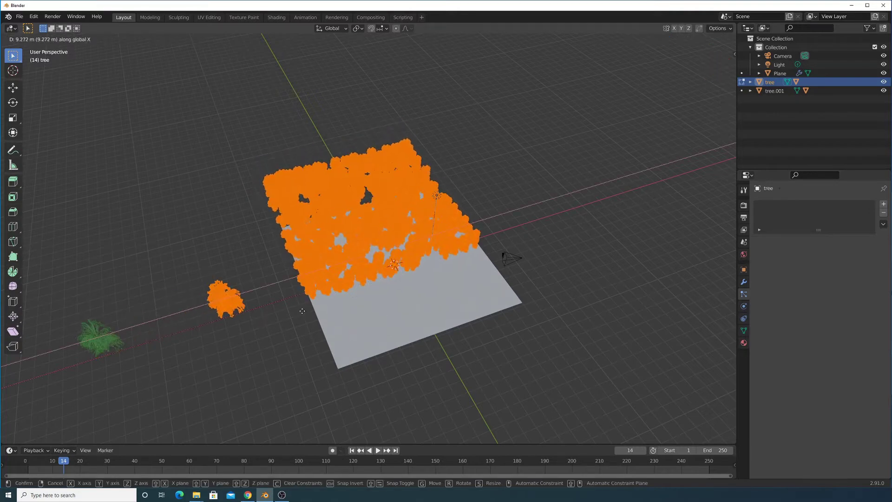
{"action": "right_click", "coordinate": [253, 315]}
Step: Move the tree's entire mesh about 29 m along the global X axis, plus a small X correction, and leave Edit Mode
{"action": "middle_click_drag", "start_coordinate": [279, 312], "coordinate": [222, 308]}
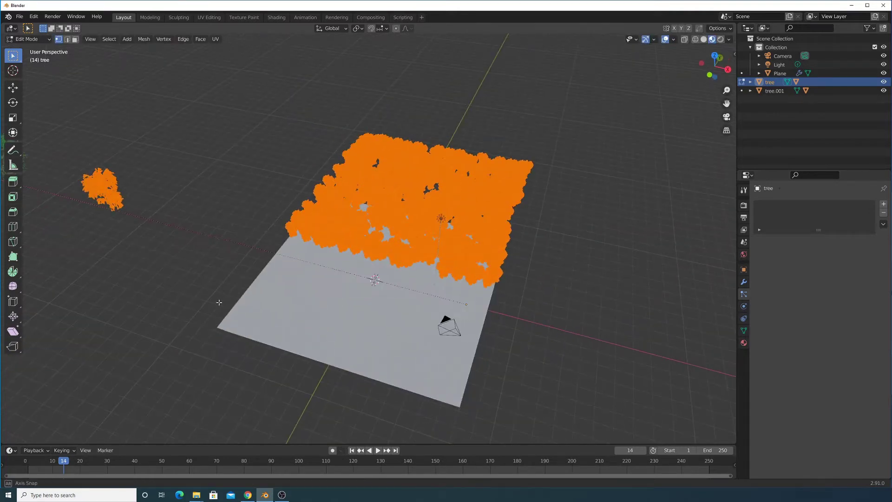
{"action": "key", "text": "shift+d"}
{"action": "key", "text": "x"}
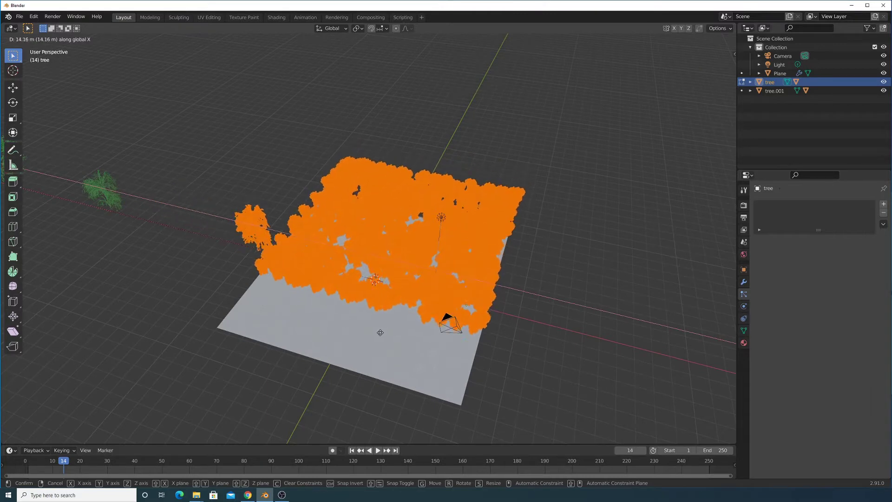
{"action": "left_click", "coordinate": [556, 358]}
{"action": "scroll", "coordinate": [556, 357], "scroll_direction": "up", "scroll_amount": 1}
{"action": "middle_click_drag", "start_coordinate": [556, 357], "coordinate": [563, 382]}
{"action": "key", "text": "g"}
{"action": "key", "text": "x"}
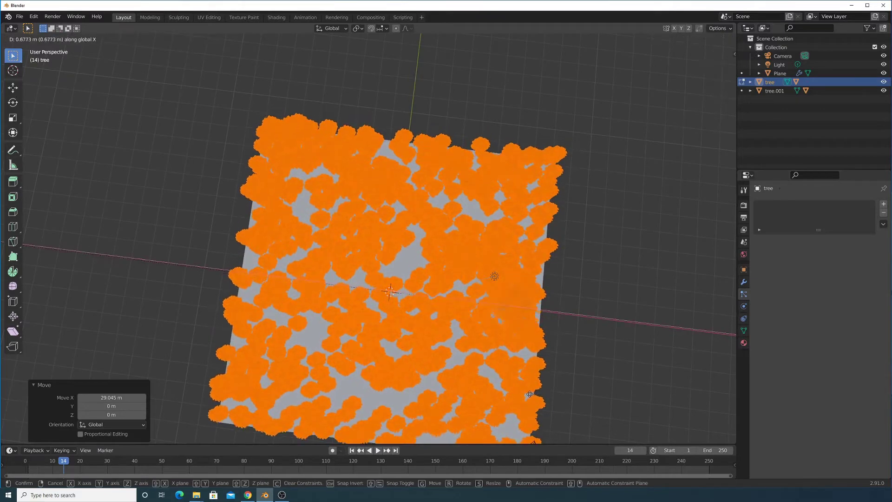
{"action": "left_click", "coordinate": [534, 395]}
{"action": "scroll", "coordinate": [527, 373], "scroll_direction": "down", "scroll_amount": 3}
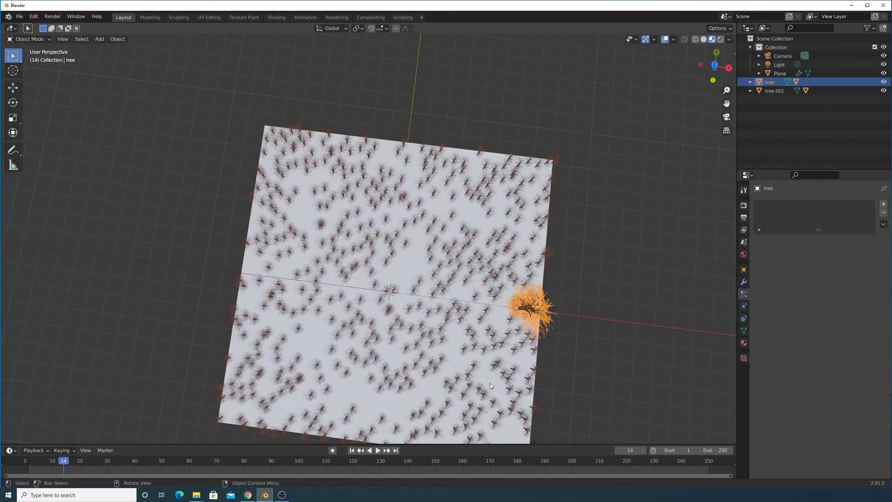
Step: Try to move the tree object back along the global X axis, and undo this together with the preceding mesh moves
{"action": "middle_click_drag", "start_coordinate": [527, 373], "coordinate": [534, 325]}
{"action": "key", "text": "g"}
{"action": "key", "text": "x"}
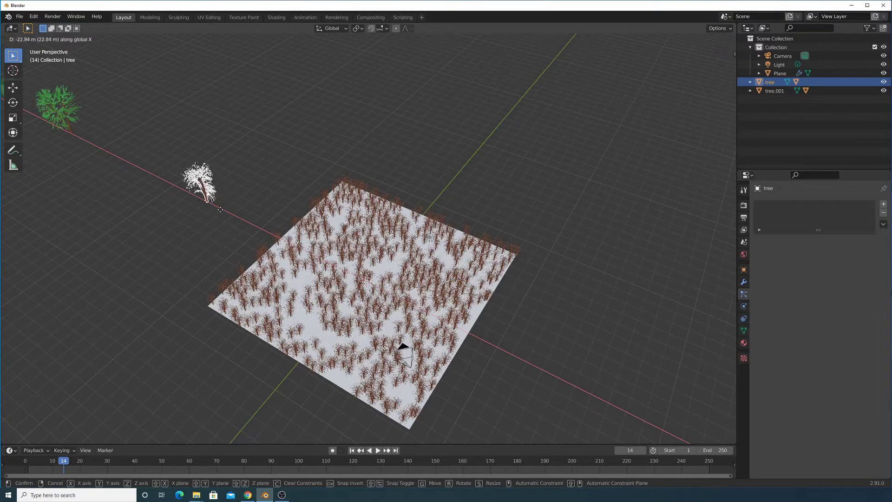
{"action": "left_click", "coordinate": [200, 206]}
{"action": "scroll", "coordinate": [202, 206], "scroll_direction": "down", "scroll_amount": 3}
{"action": "middle_click_drag", "start_coordinate": [203, 207], "coordinate": [219, 203]}
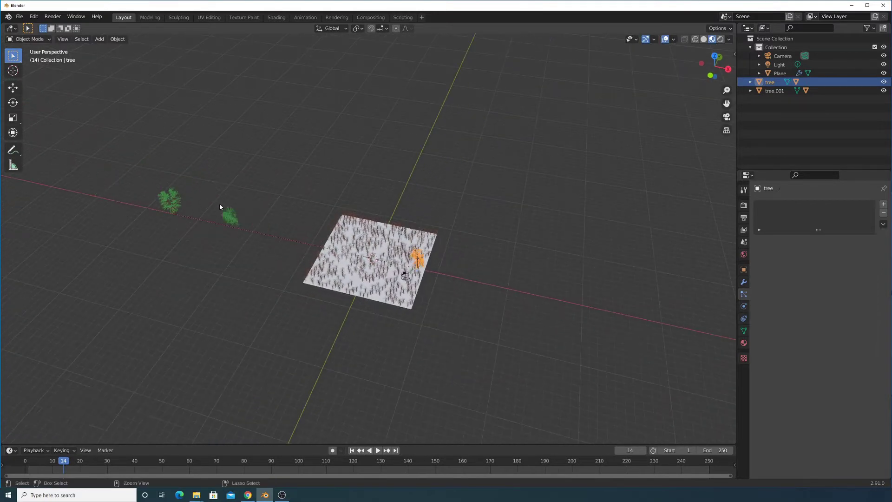
{"action": "key", "text": "Tab"}
{"action": "key", "text": "ctrl+z"}
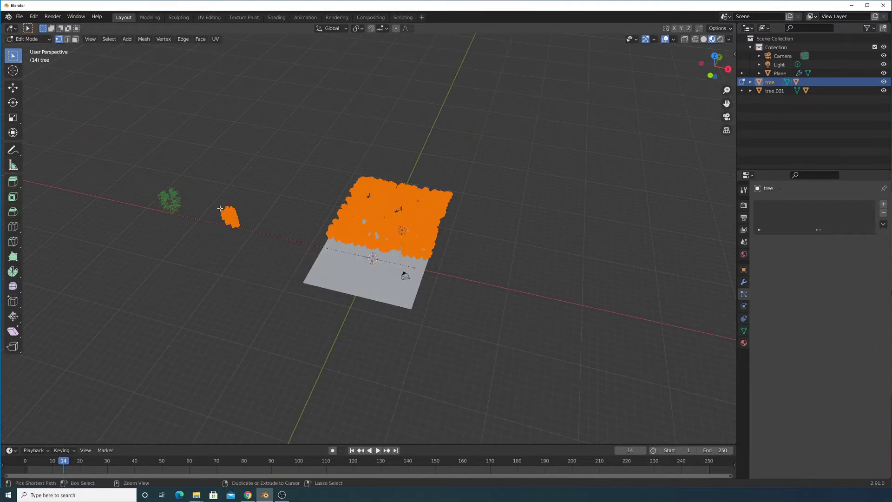
Step: Move the tree's entire mesh about 23.25 m along the global X axis in Edit Mode
{"action": "scroll", "coordinate": [246, 249], "scroll_direction": "up", "scroll_amount": 4}
{"action": "middle_click_drag", "start_coordinate": [163, 223], "coordinate": [398, 243], "text": "shift"}
{"action": "scroll", "coordinate": [398, 243], "scroll_direction": "up", "scroll_amount": 4}
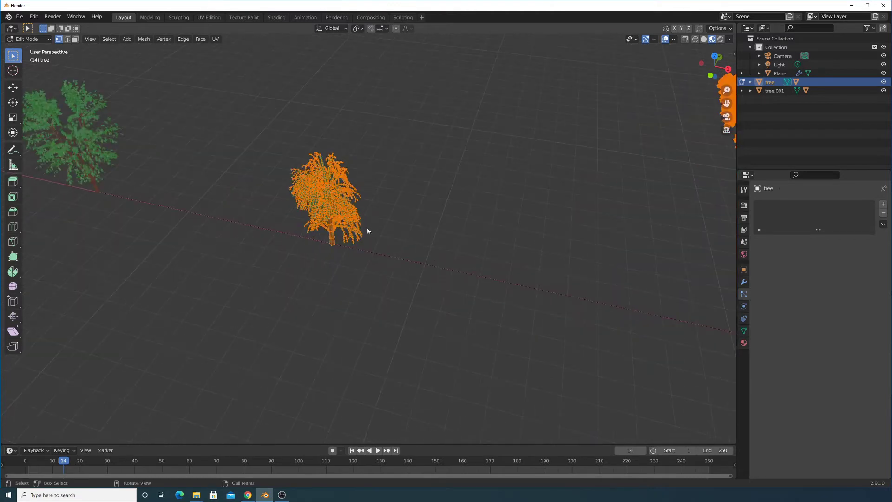
{"action": "key", "text": "Tab"}
{"action": "left_click", "coordinate": [328, 187]}
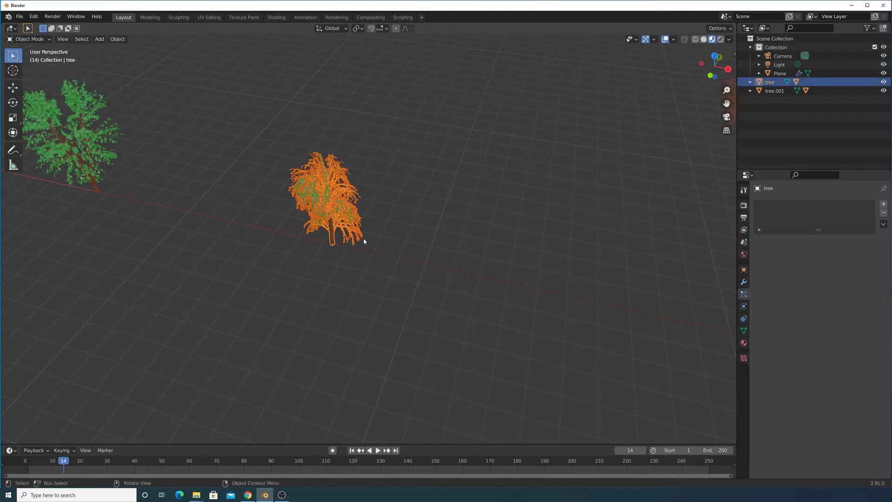
{"action": "key", "text": "Tab"}
{"action": "scroll", "coordinate": [363, 241], "scroll_direction": "down", "scroll_amount": 5}
{"action": "key", "text": "g"}
{"action": "key", "text": "x"}
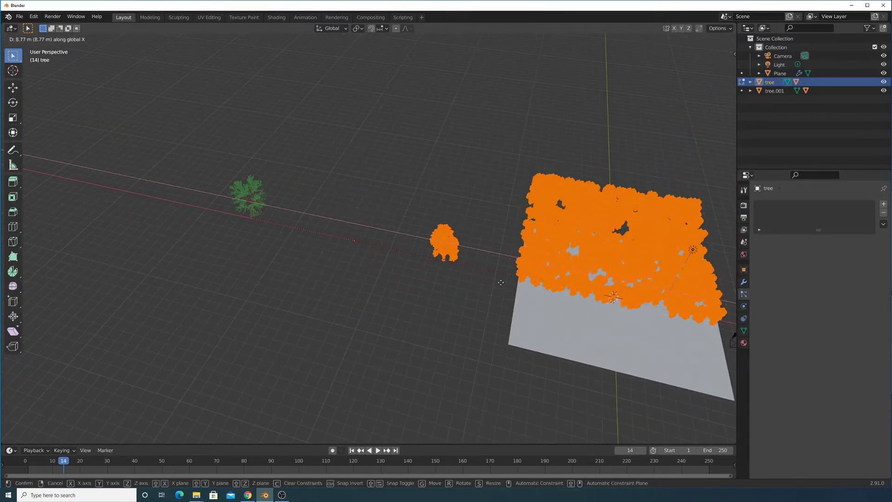
{"action": "left_click", "coordinate": [654, 317]}
Step: Move the tree's mesh a further 4.62 m or so along the global X axis towards the plane
{"action": "middle_click_drag", "start_coordinate": [654, 316], "coordinate": [383, 287], "text": "shift"}
{"action": "key", "text": "g"}
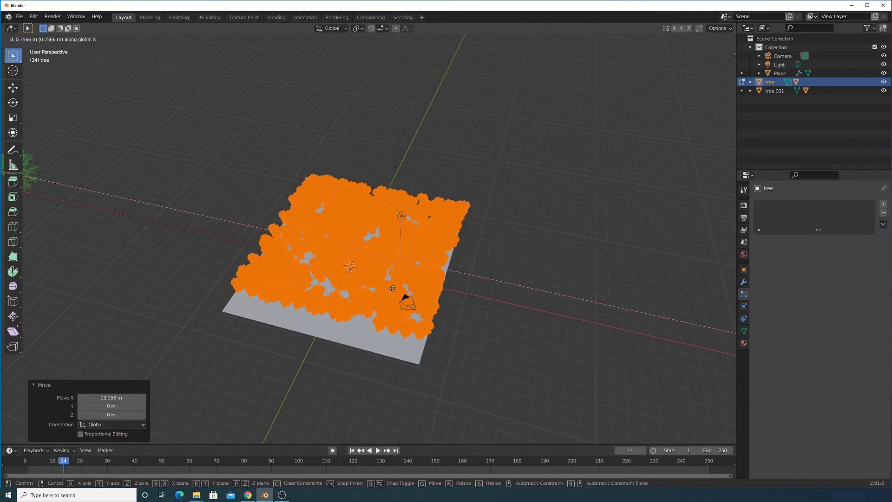
{"action": "key", "text": "x"}
{"action": "left_click", "coordinate": [411, 293]}
Step: Fine-tune the tree's mesh along the global X axis from the top view to align the instances with the plane, and return to Object Mode
{"action": "key", "text": "KP_7"}
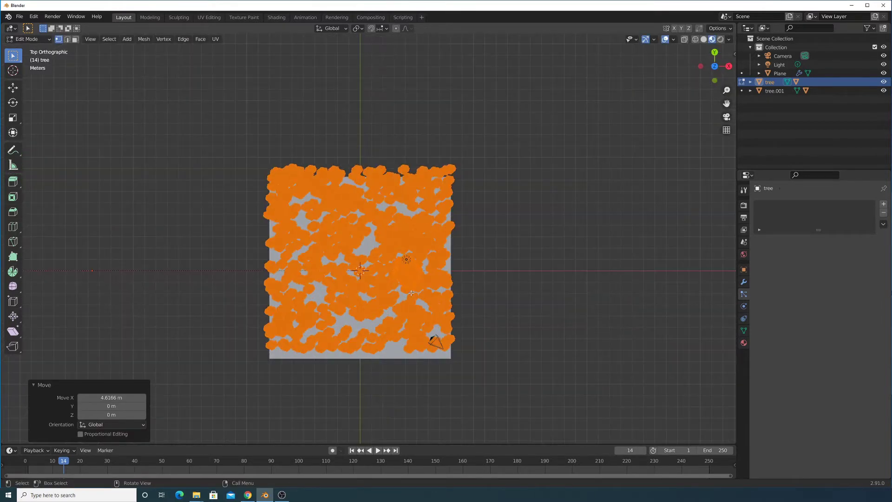
{"action": "key", "text": "g"}
{"action": "key", "text": "x"}
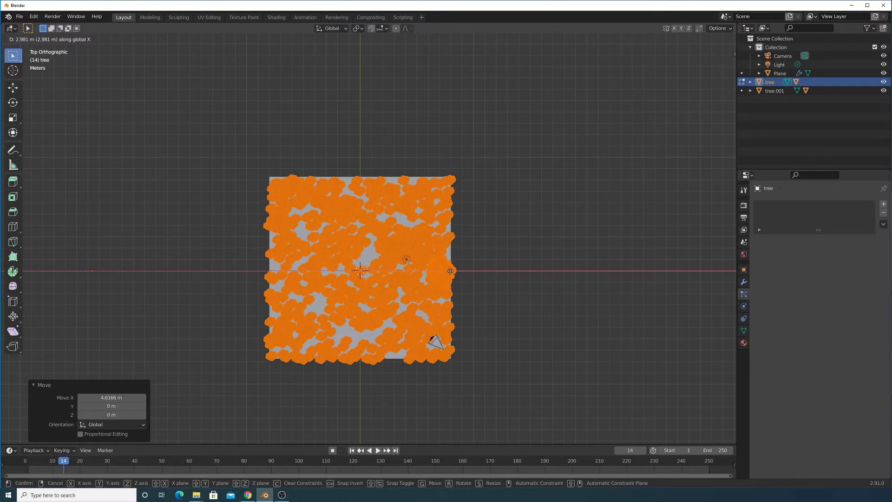
{"action": "left_click", "coordinate": [446, 270]}
{"action": "key", "text": "Tab"}
Step: Move the tree object about -58.11 m along the global X axis, beyond the other tree
{"action": "scroll", "coordinate": [464, 281], "scroll_direction": "down", "scroll_amount": 4}
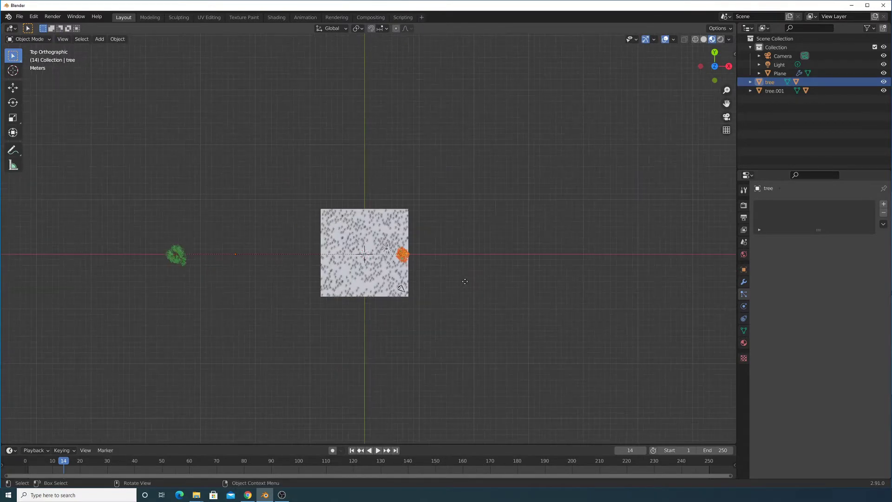
{"action": "key", "text": "g"}
{"action": "key", "text": "x"}
{"action": "left_click", "coordinate": [208, 272]}
{"action": "middle_click_drag", "start_coordinate": [175, 254], "coordinate": [509, 193], "text": "shift"}
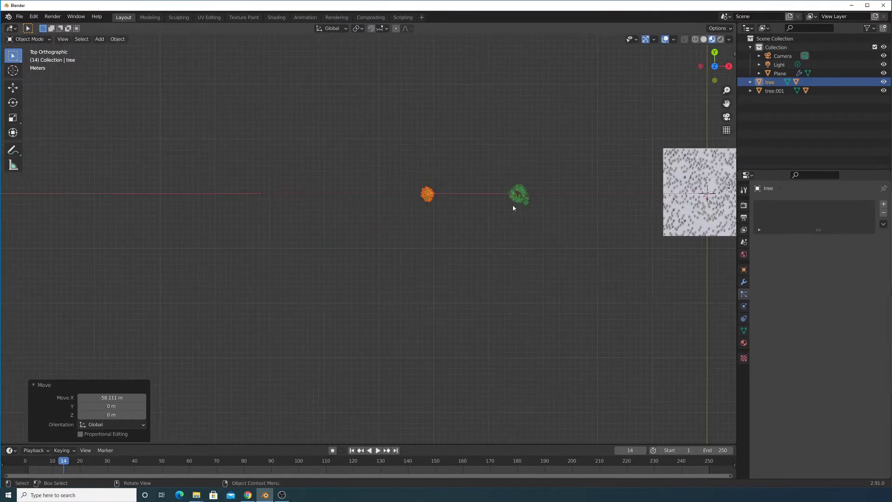
{"action": "middle_click_drag", "start_coordinate": [580, 222], "coordinate": [368, 272], "text": "shift"}
{"action": "scroll", "coordinate": [464, 288], "scroll_direction": "up", "scroll_amount": 5}
{"action": "middle_click_drag", "start_coordinate": [464, 289], "coordinate": [428, 245]}
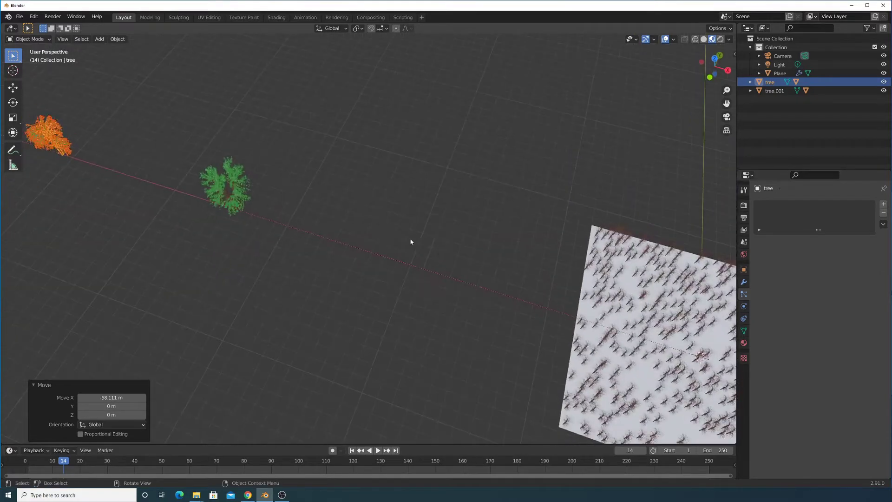
Step: Set the Scale Randomness of the ground plane's particle trees to 0.849
{"action": "scroll", "coordinate": [456, 277], "scroll_direction": "down", "scroll_amount": 4}
{"action": "middle_click_drag", "start_coordinate": [455, 274], "coordinate": [388, 233], "text": "shift"}
{"action": "scroll", "coordinate": [469, 266], "scroll_direction": "up", "scroll_amount": 10}
{"action": "left_click", "coordinate": [503, 294]}
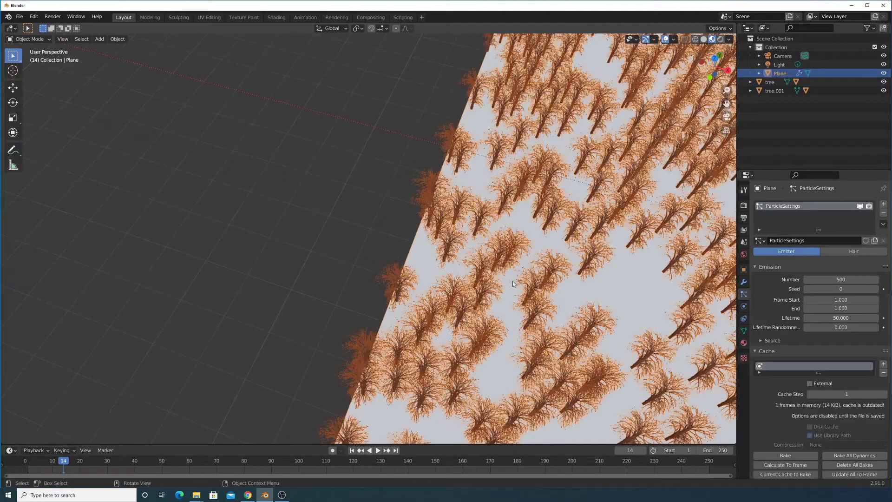
{"action": "scroll", "coordinate": [502, 294], "scroll_direction": "down", "scroll_amount": 4}
{"action": "middle_click_drag", "start_coordinate": [502, 294], "coordinate": [417, 286]}
{"action": "scroll", "coordinate": [417, 287], "scroll_direction": "down", "scroll_amount": 3}
{"action": "scroll", "coordinate": [800, 291], "scroll_direction": "down", "scroll_amount": 4}
{"action": "scroll", "coordinate": [817, 324], "scroll_direction": "down", "scroll_amount": 15}
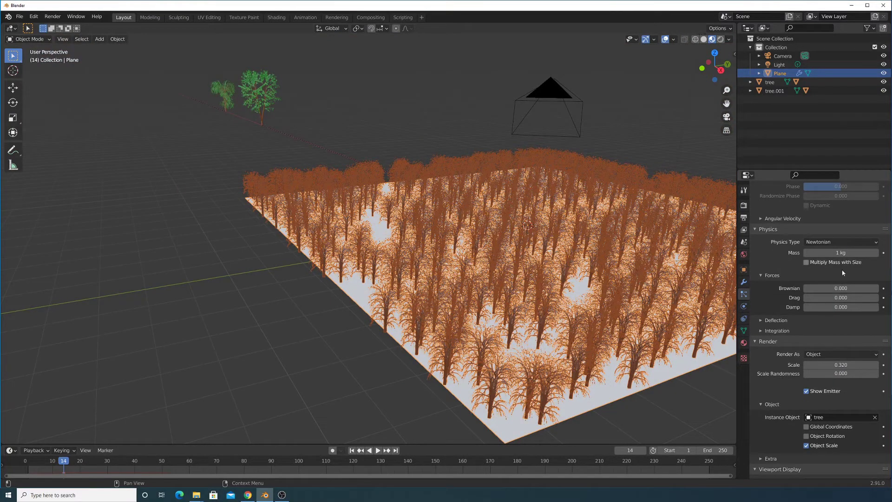
{"action": "scroll", "coordinate": [844, 262], "scroll_direction": "down", "scroll_amount": 4}
{"action": "left_click_drag", "start_coordinate": [840, 308], "coordinate": [868, 304]}
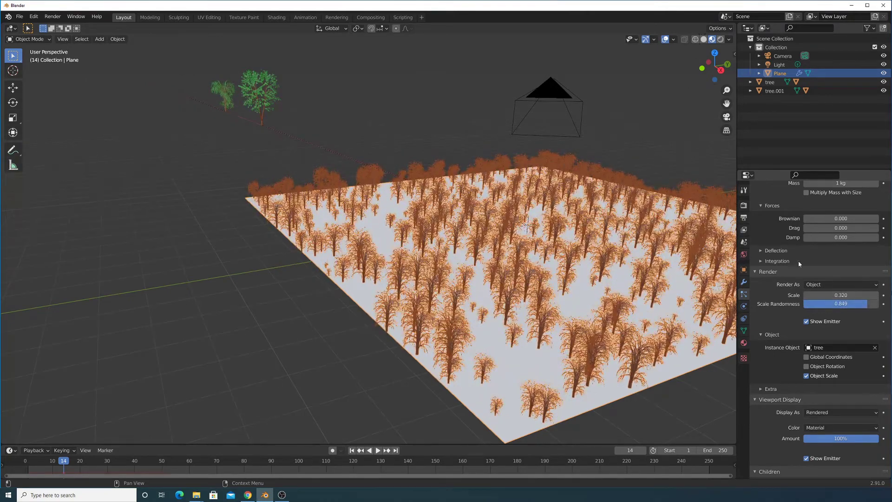
Step: Undo the keyframe on Randomize Phase in the rotation settings of the plane's particle trees
{"action": "scroll", "coordinate": [801, 288], "scroll_direction": "up", "scroll_amount": 6}
{"action": "scroll", "coordinate": [790, 278], "scroll_direction": "up", "scroll_amount": 4}
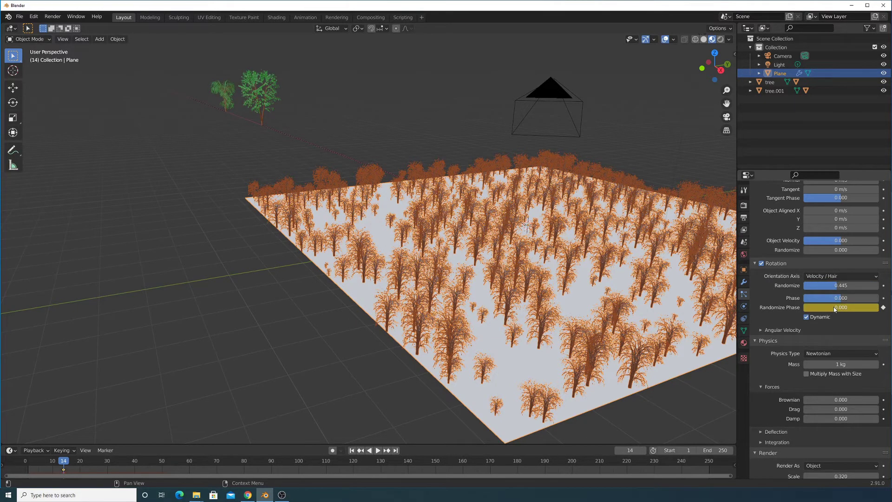
{"action": "key", "text": "ctrl+z"}
{"action": "key", "text": "ctrl+z"}
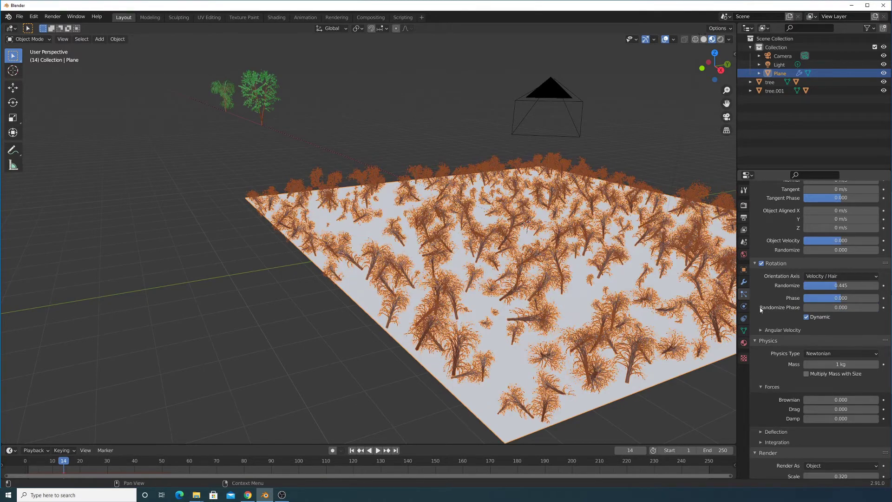
Step: Set the particle trees' rotation Randomize to 0.110 and replay the first frames to refresh the scattered trees
{"action": "left_click_drag", "start_coordinate": [806, 285], "coordinate": [812, 285]}
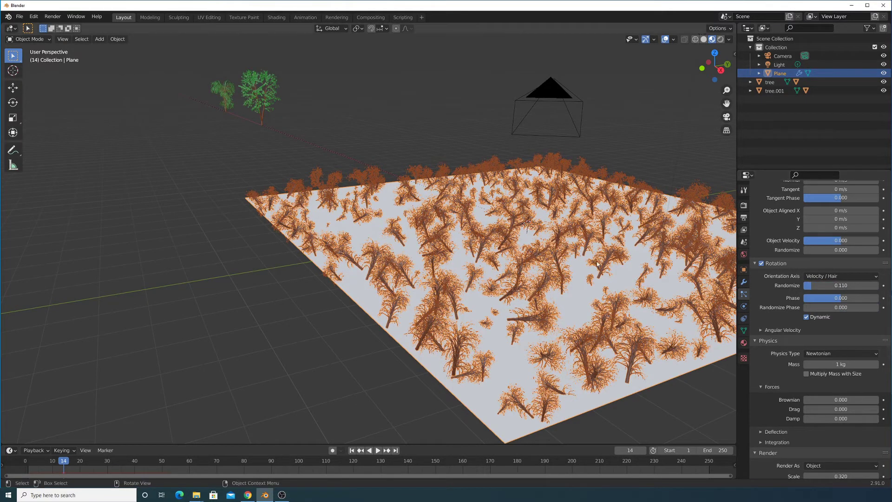
{"action": "scroll", "coordinate": [530, 256], "scroll_direction": "up", "scroll_amount": 4}
{"action": "middle_click_drag", "start_coordinate": [523, 254], "coordinate": [550, 267]}
{"action": "key", "text": "space"}
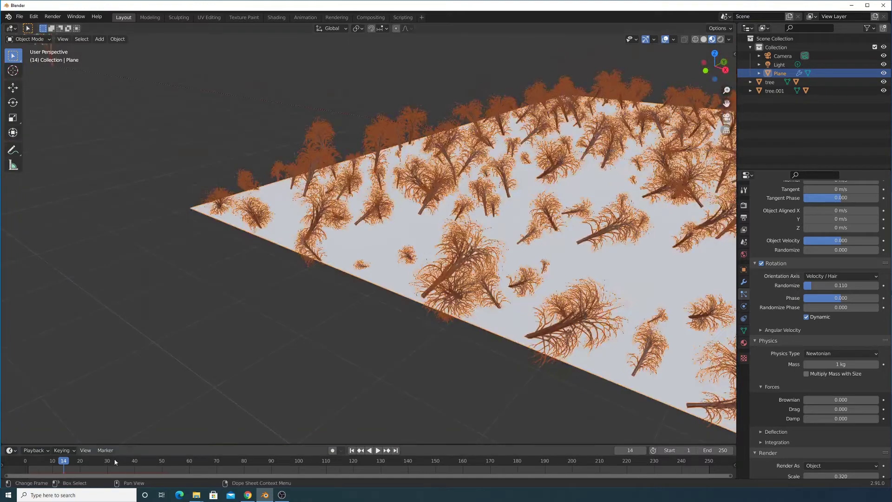
{"action": "left_click", "coordinate": [12, 465]}
{"action": "key", "text": "space"}
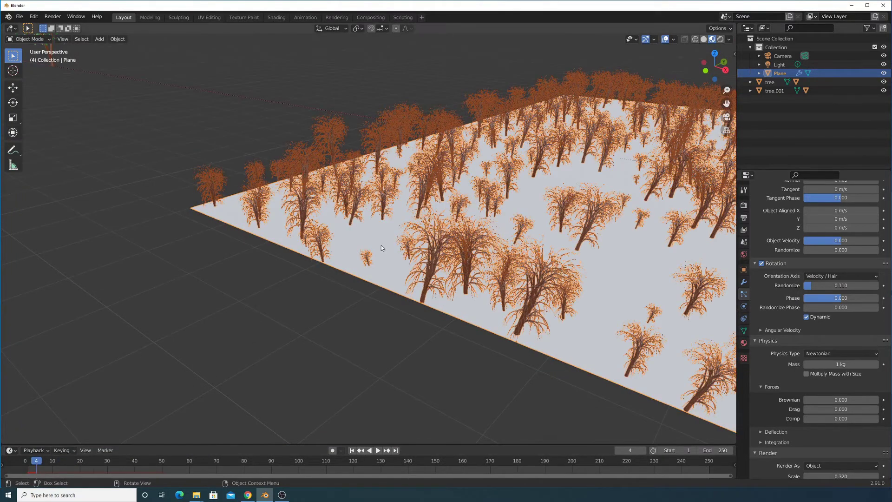
{"action": "middle_click_drag", "start_coordinate": [366, 269], "coordinate": [399, 270]}
{"action": "mouse_move", "coordinate": [36, 463]}
{"action": "left_mouse_down"}
{"action": "mouse_move", "coordinate": [26, 466]}
{"action": "mouse_move", "coordinate": [34, 465]}
{"action": "left_mouse_up"}
{"action": "scroll", "coordinate": [339, 343], "scroll_direction": "down", "scroll_amount": 1}
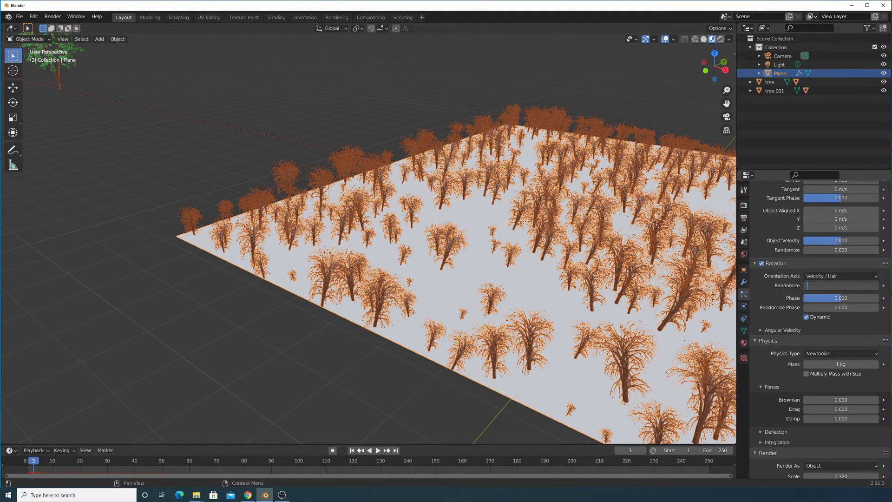
Step: Set the particle trees' rotation Randomize to 0.030 and replay to frame 3 to check their tilt on the plane
{"action": "type", "text": "3"}
{"action": "key", "text": "Return"}
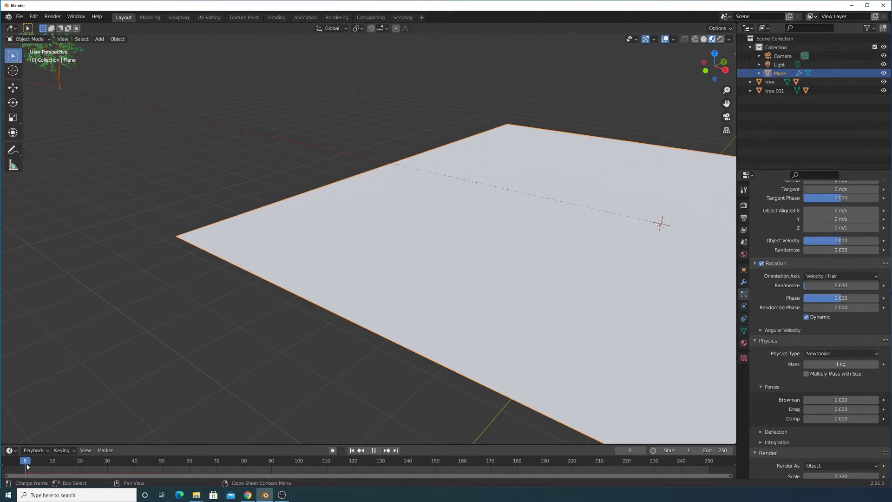
{"action": "scroll", "coordinate": [258, 345], "scroll_direction": "up", "scroll_amount": 5}
{"action": "scroll", "coordinate": [268, 347], "scroll_direction": "down", "scroll_amount": 5}
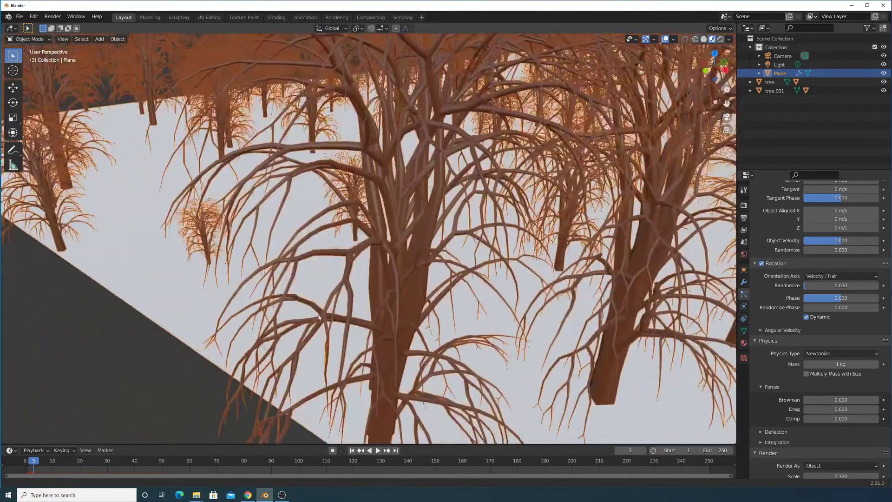
{"action": "scroll", "coordinate": [329, 295], "scroll_direction": "down", "scroll_amount": 8}
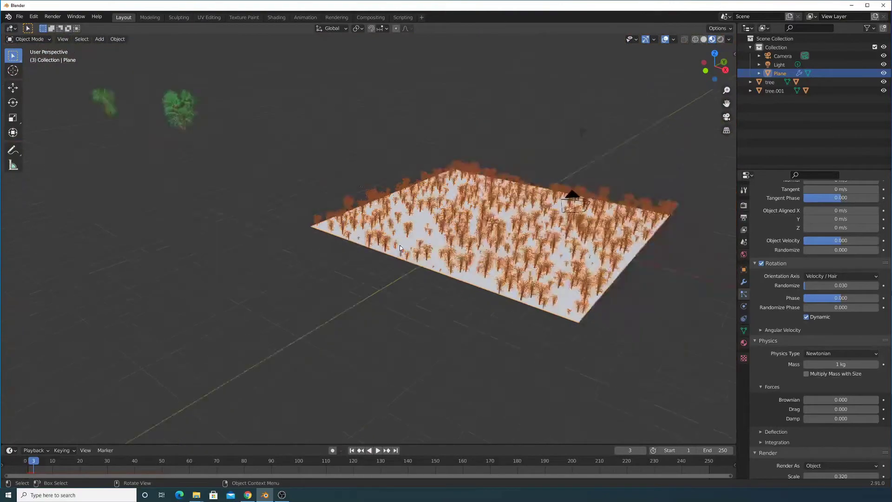
{"action": "middle_click_drag", "start_coordinate": [326, 214], "coordinate": [269, 235]}
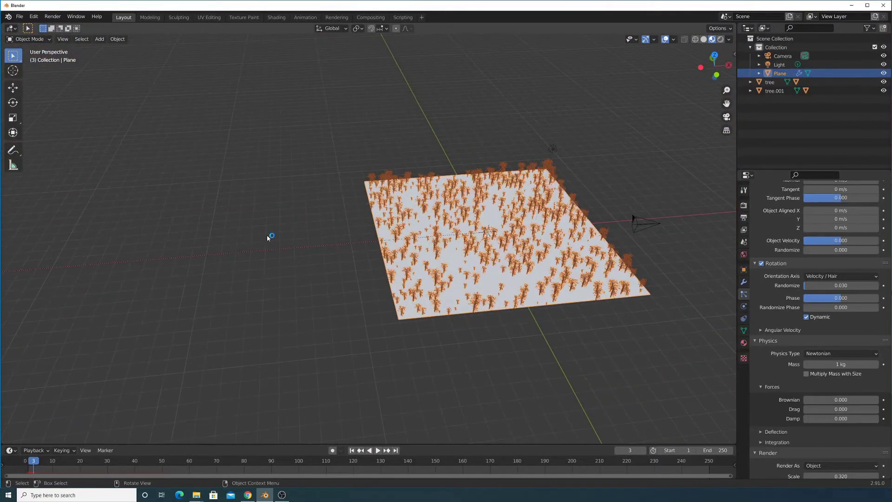
Step: Join the trunk tree.001 and its leaves into a single object, with the leaves as the active object
{"action": "scroll", "coordinate": [209, 219], "scroll_direction": "down", "scroll_amount": 3}
{"action": "left_click", "coordinate": [142, 233]}
{"action": "scroll", "coordinate": [477, 255], "scroll_direction": "up", "scroll_amount": 8}
{"action": "middle_click_drag", "start_coordinate": [477, 255], "coordinate": [423, 235]}
{"action": "scroll", "coordinate": [336, 235], "scroll_direction": "up", "scroll_amount": 3}
{"action": "scroll", "coordinate": [336, 233], "scroll_direction": "down", "scroll_amount": 12}
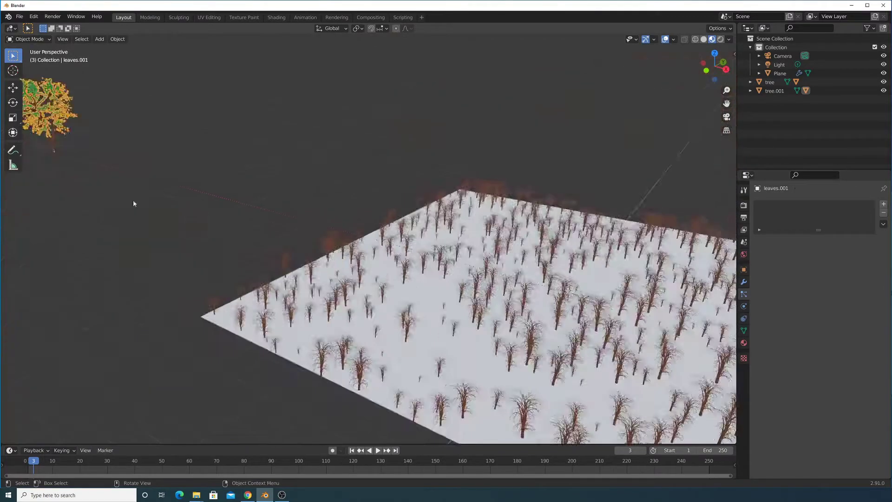
{"action": "middle_click_drag", "start_coordinate": [133, 199], "coordinate": [385, 235]}
{"action": "scroll", "coordinate": [385, 235], "scroll_direction": "up", "scroll_amount": 5}
{"action": "middle_click_drag", "start_coordinate": [447, 349], "coordinate": [387, 215]}
{"action": "scroll", "coordinate": [385, 223], "scroll_direction": "up", "scroll_amount": 5}
{"action": "scroll", "coordinate": [385, 279], "scroll_direction": "down", "scroll_amount": 5}
{"action": "left_click", "coordinate": [375, 296]}
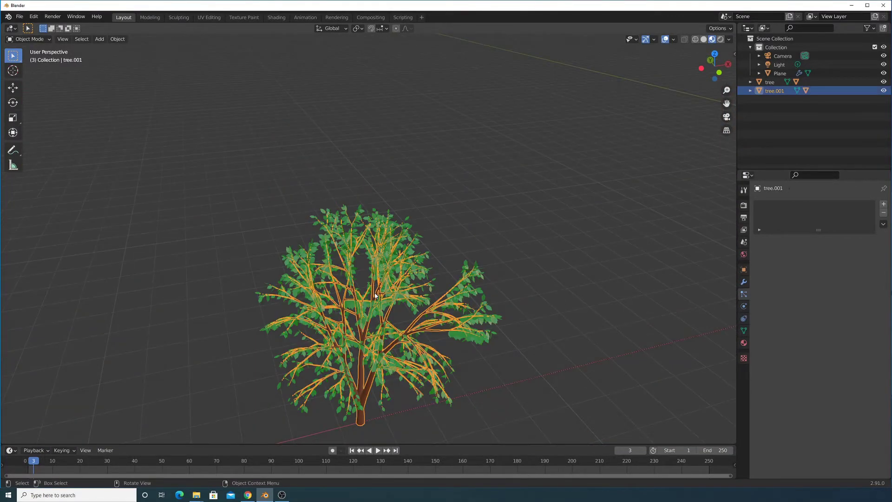
{"action": "left_click", "coordinate": [386, 253]}
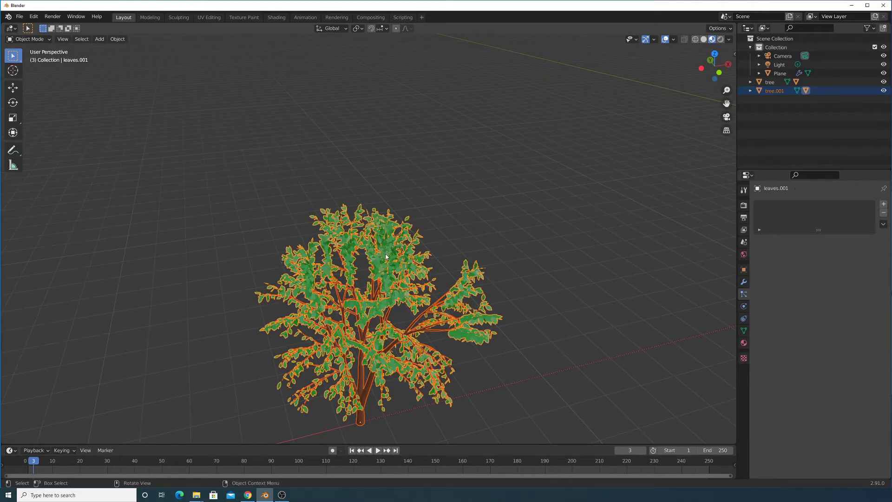
{"action": "key", "text": "ctrl+j"}
{"action": "scroll", "coordinate": [520, 283], "scroll_direction": "down", "scroll_amount": 10}
{"action": "middle_click_drag", "start_coordinate": [521, 282], "coordinate": [438, 278]}
{"action": "scroll", "coordinate": [438, 279], "scroll_direction": "up", "scroll_amount": 2}
{"action": "middle_click_drag", "start_coordinate": [376, 292], "coordinate": [463, 306]}
{"action": "key", "text": "g"}
{"action": "right_click", "coordinate": [497, 314]}
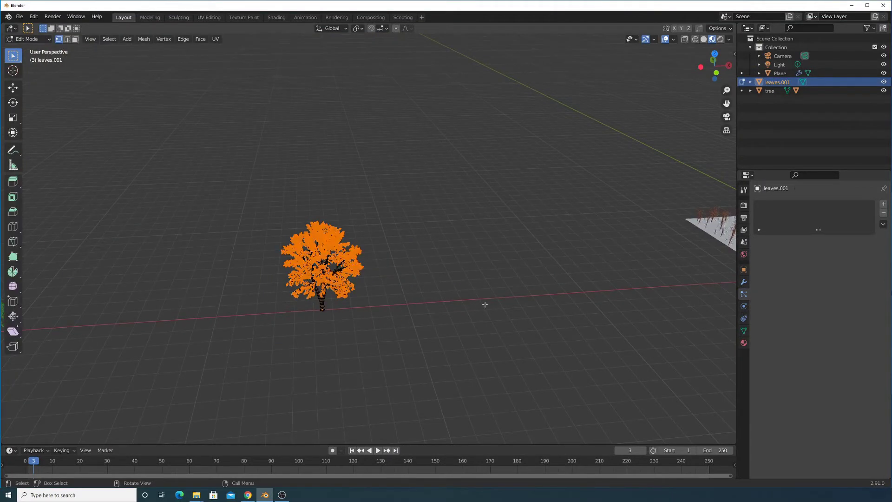
{"action": "middle_click_drag", "start_coordinate": [590, 301], "coordinate": [200, 274], "text": "shift"}
{"action": "scroll", "coordinate": [385, 309], "scroll_direction": "up", "scroll_amount": 4}
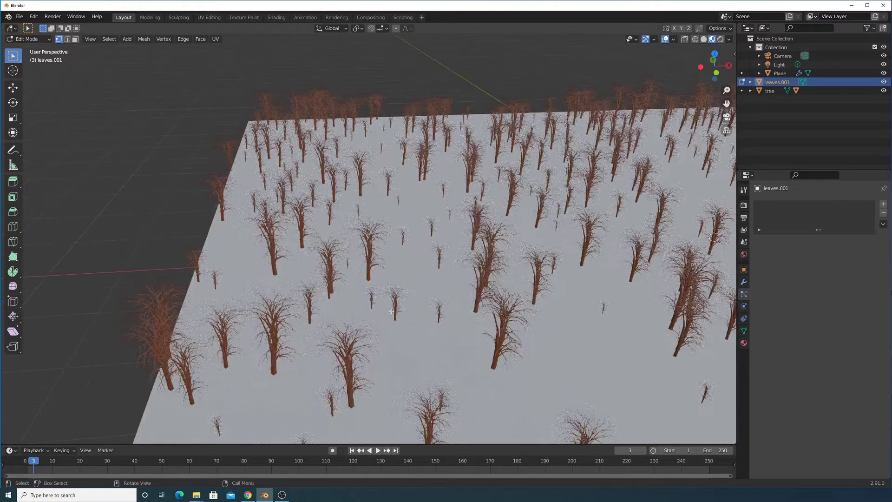
{"action": "key", "text": "g"}
{"action": "key", "text": "x"}
{"action": "right_click", "coordinate": [350, 269]}
Step: Pick the trunk of the drooping tree as the Instance Object of the plane's particle system
{"action": "scroll", "coordinate": [350, 269], "scroll_direction": "up", "scroll_amount": 8}
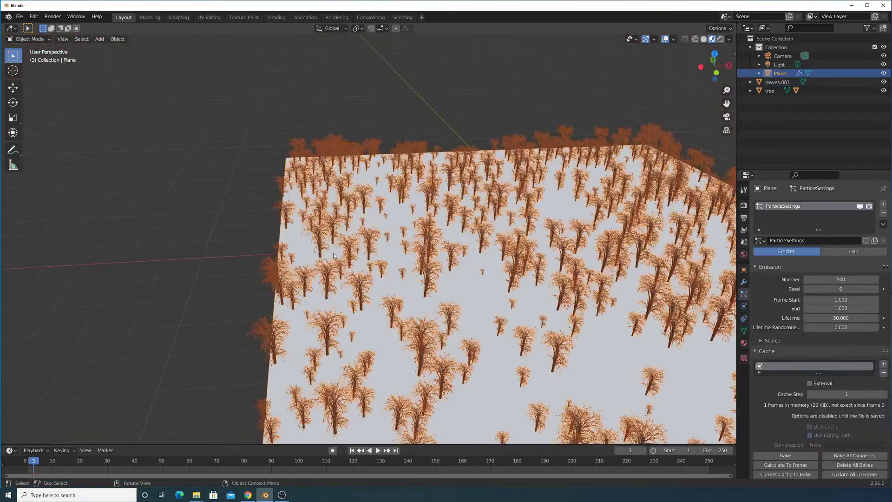
{"action": "scroll", "coordinate": [333, 255], "scroll_direction": "down", "scroll_amount": 7}
{"action": "middle_click_drag", "start_coordinate": [49, 265], "coordinate": [339, 255]}
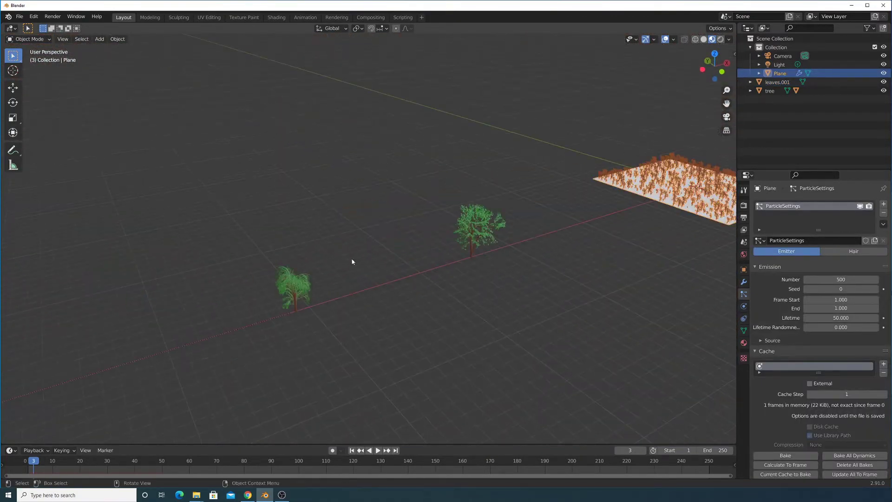
{"action": "left_click", "coordinate": [477, 242]}
{"action": "middle_click_drag", "start_coordinate": [482, 250], "coordinate": [139, 149]}
{"action": "scroll", "coordinate": [379, 244], "scroll_direction": "up", "scroll_amount": 8}
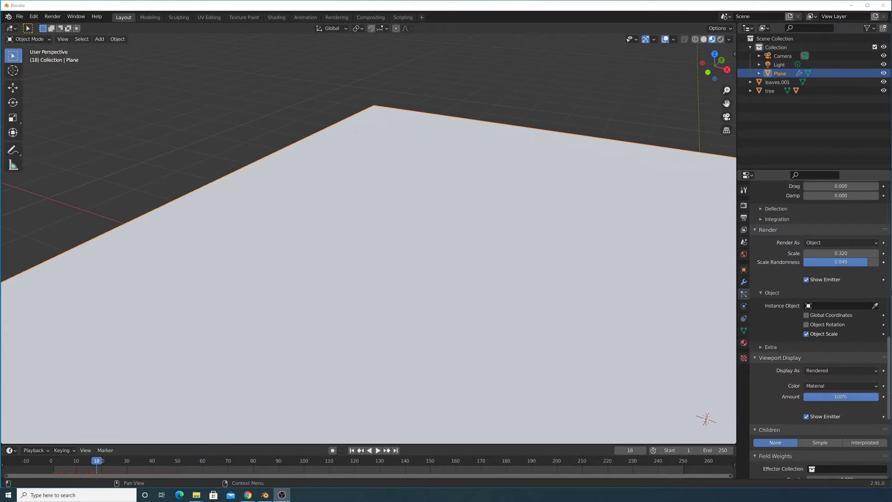
{"action": "scroll", "coordinate": [444, 235], "scroll_direction": "down", "scroll_amount": 10}
{"action": "middle_click_drag", "start_coordinate": [444, 235], "coordinate": [307, 213]}
{"action": "scroll", "coordinate": [307, 213], "scroll_direction": "down", "scroll_amount": 3}
{"action": "middle_click_drag", "start_coordinate": [127, 262], "coordinate": [352, 267], "text": "shift"}
{"action": "scroll", "coordinate": [352, 266], "scroll_direction": "up", "scroll_amount": 12}
{"action": "scroll", "coordinate": [462, 291], "scroll_direction": "down", "scroll_amount": 8}
{"action": "left_click", "coordinate": [875, 306]}
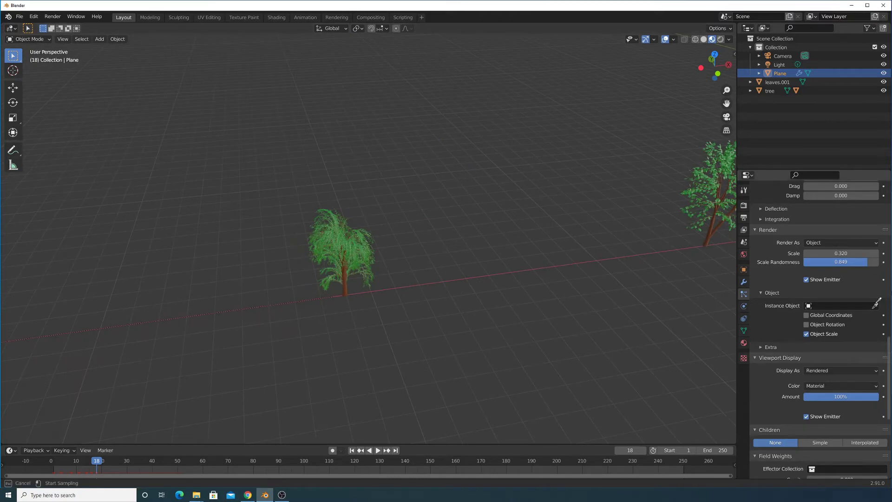
{"action": "left_click", "coordinate": [344, 290]}
{"action": "scroll", "coordinate": [555, 287], "scroll_direction": "down", "scroll_amount": 4}
{"action": "middle_click_drag", "start_coordinate": [589, 284], "coordinate": [522, 274]}
{"action": "scroll", "coordinate": [527, 282], "scroll_direction": "up", "scroll_amount": 4}
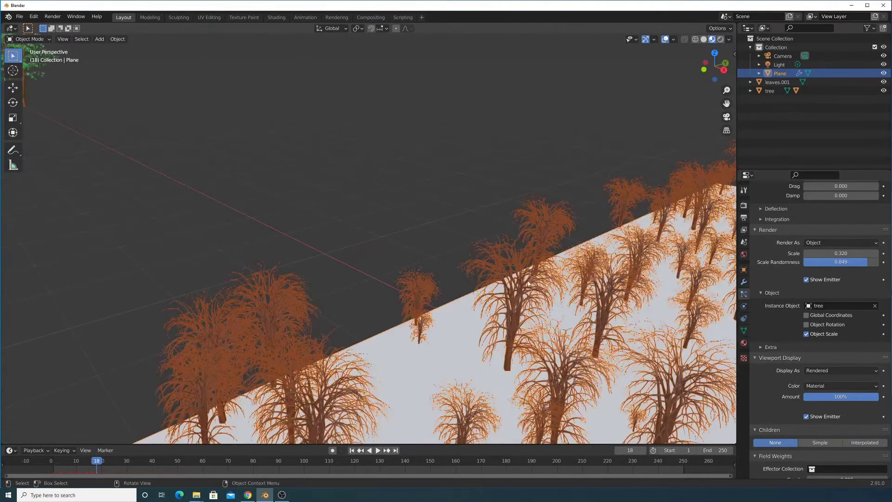
Step: Join the leaves of the drooping tree into its trunk object so the scattered instances carry foliage
{"action": "scroll", "coordinate": [498, 234], "scroll_direction": "down", "scroll_amount": 5}
{"action": "middle_click_drag", "start_coordinate": [334, 211], "coordinate": [366, 215]}
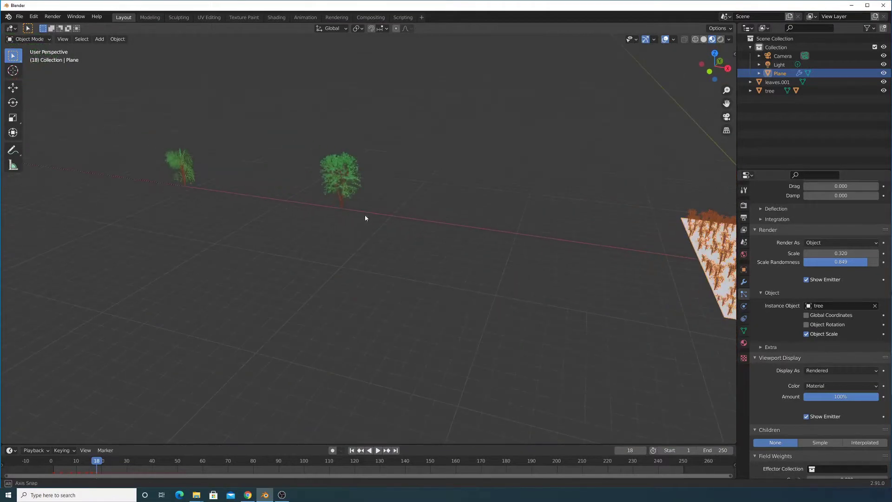
{"action": "left_click", "coordinate": [185, 169]}
{"action": "left_click", "coordinate": [184, 180]}
{"action": "key", "text": "ctrl+j"}
{"action": "middle_click_drag", "start_coordinate": [310, 234], "coordinate": [183, 217], "text": "shift"}
{"action": "scroll", "coordinate": [281, 194], "scroll_direction": "up", "scroll_amount": 1}
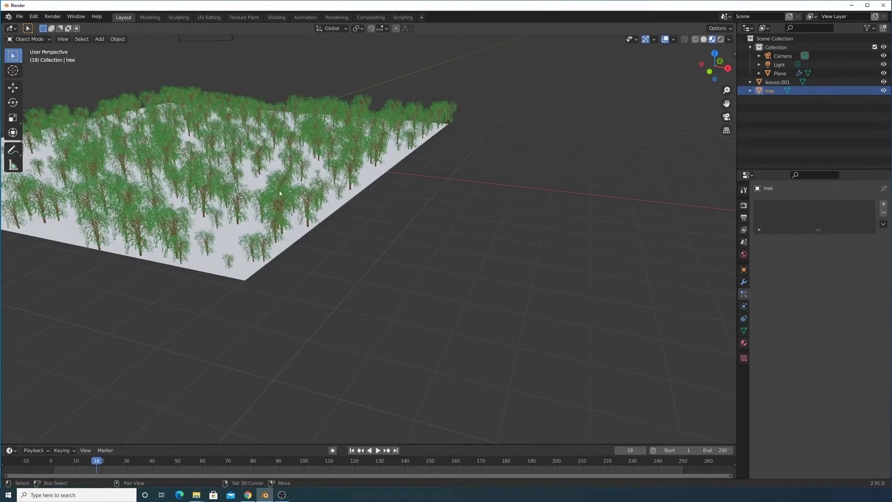
{"action": "middle_click_drag", "start_coordinate": [281, 194], "coordinate": [383, 228], "text": "shift"}
{"action": "scroll", "coordinate": [347, 231], "scroll_direction": "up", "scroll_amount": 3}
{"action": "scroll", "coordinate": [381, 260], "scroll_direction": "down", "scroll_amount": 6}
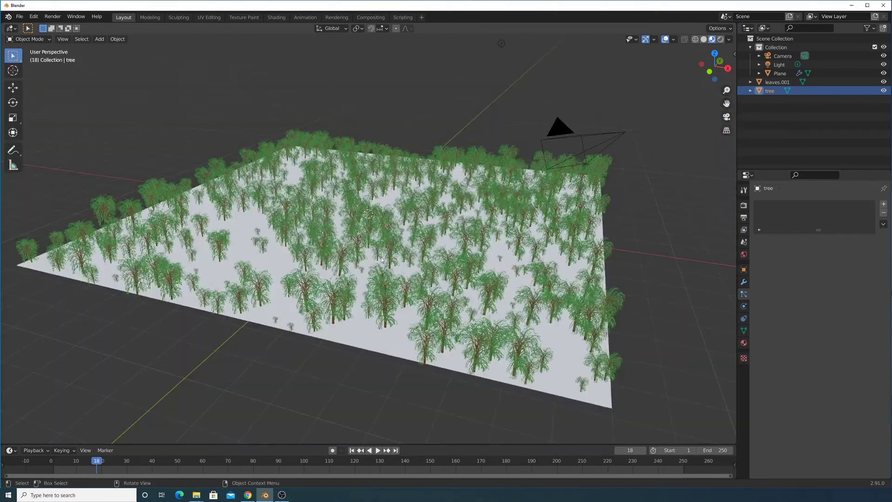
Step: Select the ground plane to check its particle system, and select the joined leaves.001 tree
{"action": "left_click", "coordinate": [367, 312]}
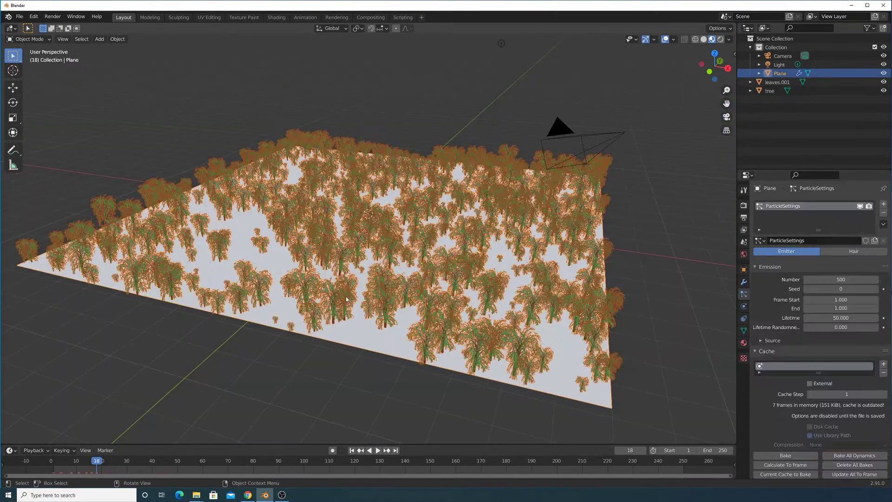
{"action": "left_click", "coordinate": [352, 108]}
{"action": "middle_click_drag", "start_coordinate": [278, 135], "coordinate": [327, 140]}
{"action": "left_click", "coordinate": [366, 303]}
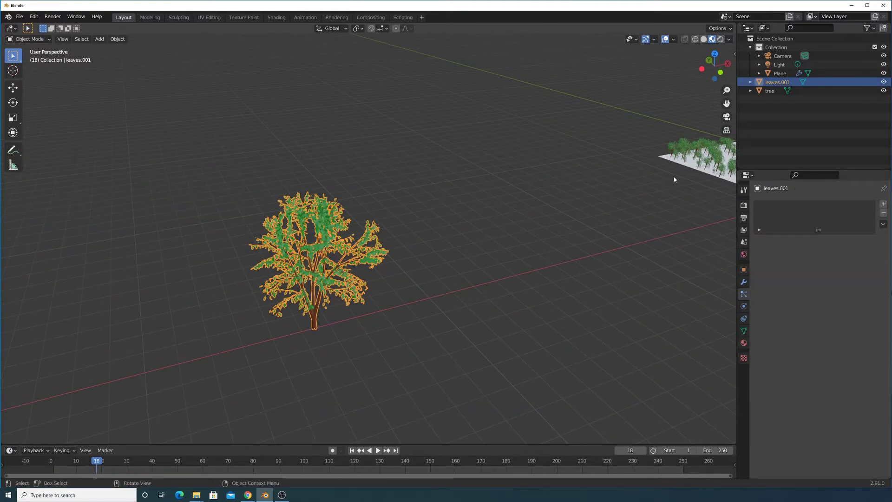
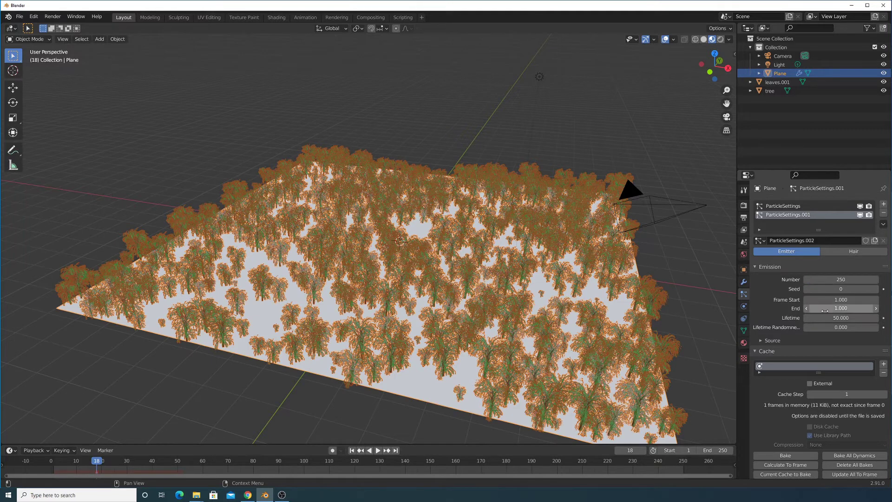
Step: Set the emission Lifetime to 1000000 for both of the plane's particle systems
{"action": "scroll", "coordinate": [818, 294], "scroll_direction": "down", "scroll_amount": 5}
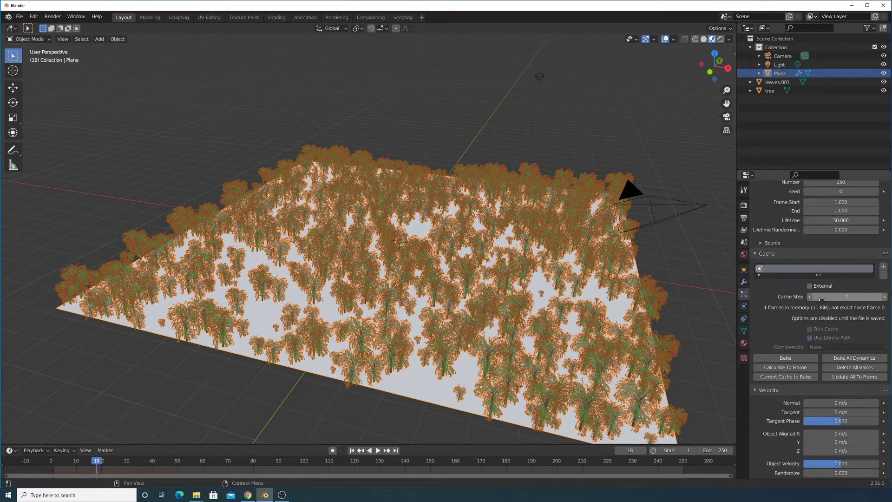
{"action": "scroll", "coordinate": [852, 258], "scroll_direction": "up", "scroll_amount": 2}
{"action": "scroll", "coordinate": [850, 262], "scroll_direction": "down", "scroll_amount": 10}
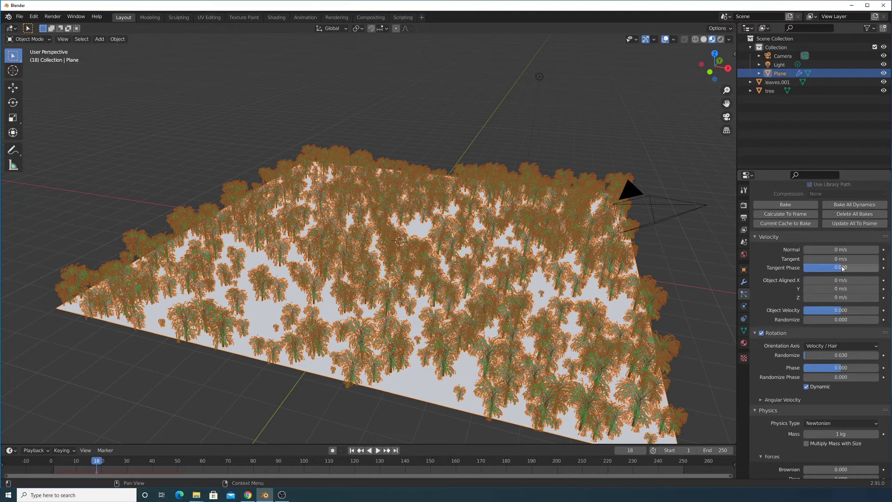
{"action": "scroll", "coordinate": [848, 267], "scroll_direction": "up", "scroll_amount": 8}
{"action": "scroll", "coordinate": [849, 272], "scroll_direction": "up", "scroll_amount": 3}
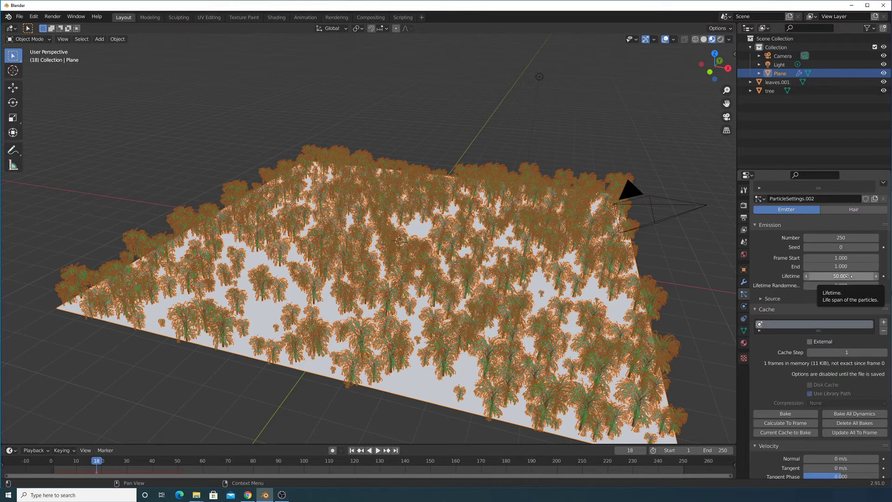
{"action": "left_click", "coordinate": [848, 276]}
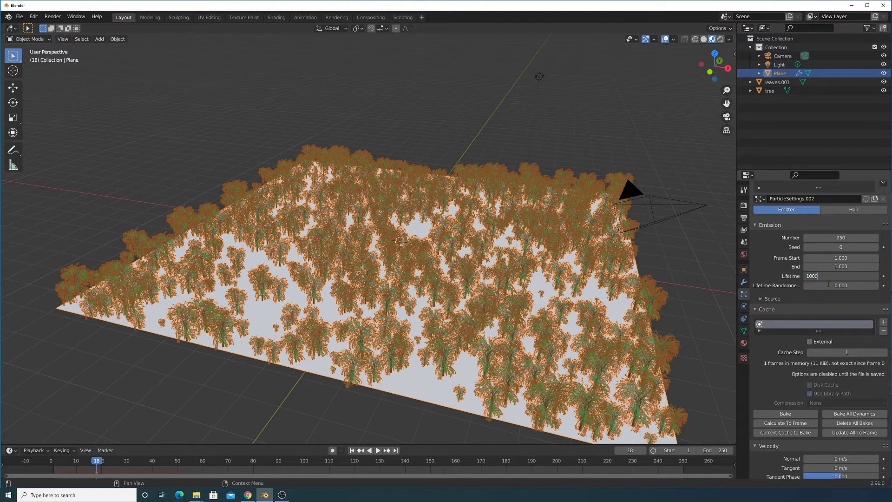
{"action": "key", "text": "Return"}
{"action": "scroll", "coordinate": [825, 214], "scroll_direction": "up", "scroll_amount": 2}
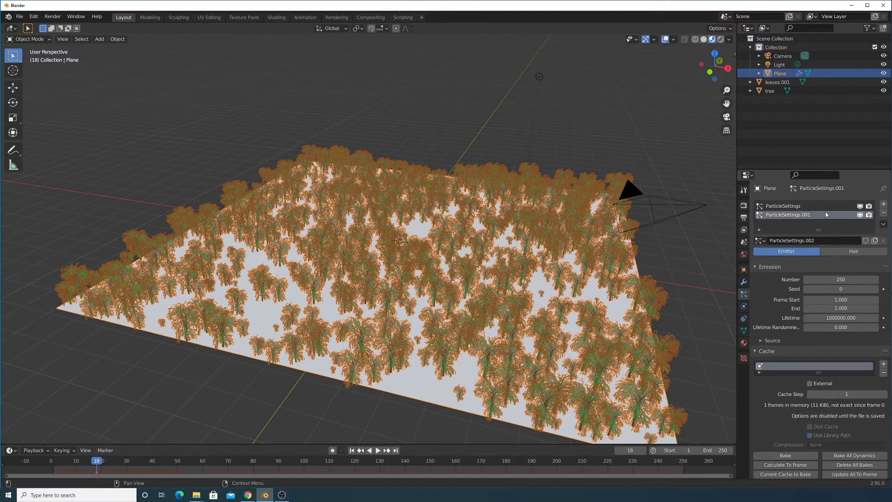
{"action": "left_click", "coordinate": [828, 207]}
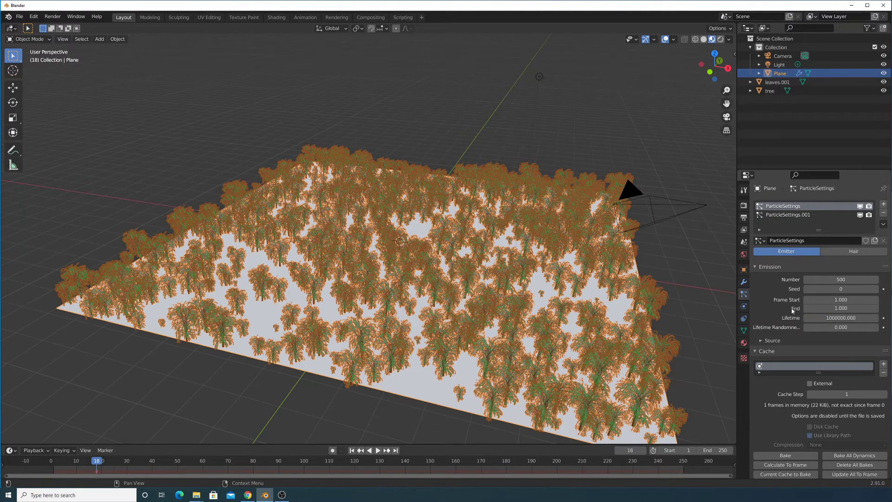
Step: Set the rotation Randomize of the plane's second particle system to 0.058
{"action": "scroll", "coordinate": [810, 260], "scroll_direction": "down", "scroll_amount": 11}
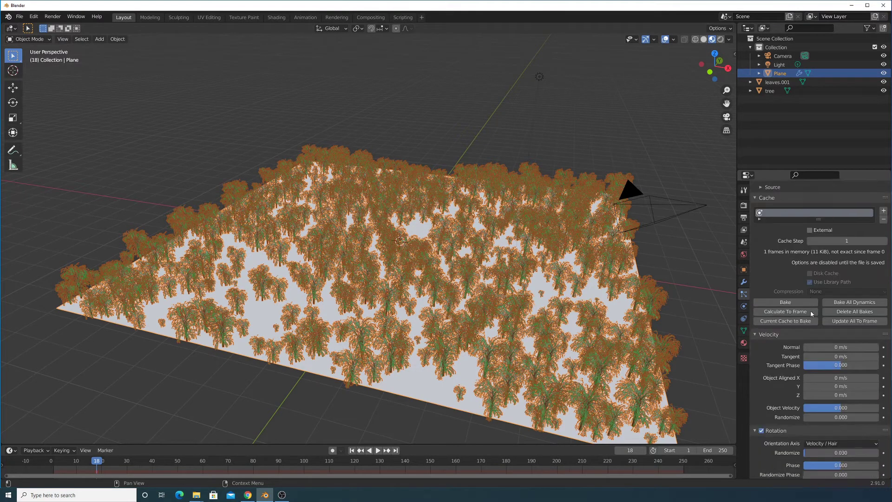
{"action": "scroll", "coordinate": [844, 312], "scroll_direction": "down", "scroll_amount": 5}
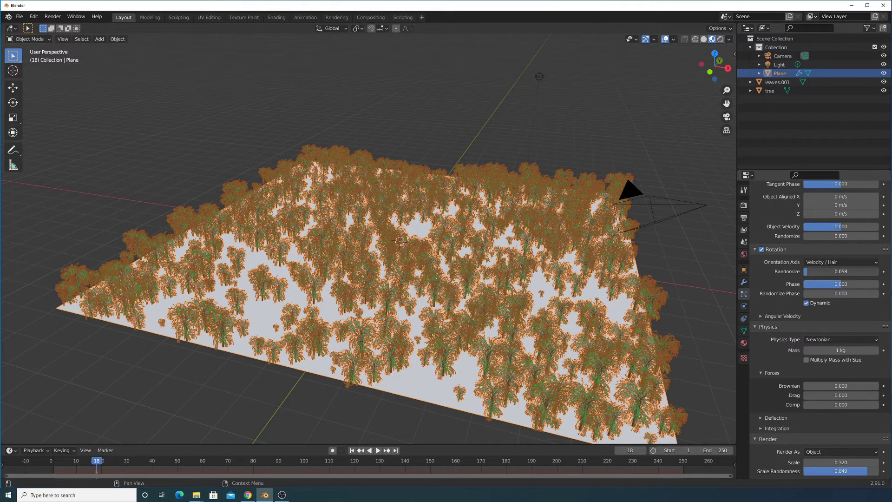
{"action": "scroll", "coordinate": [788, 306], "scroll_direction": "down", "scroll_amount": 15}
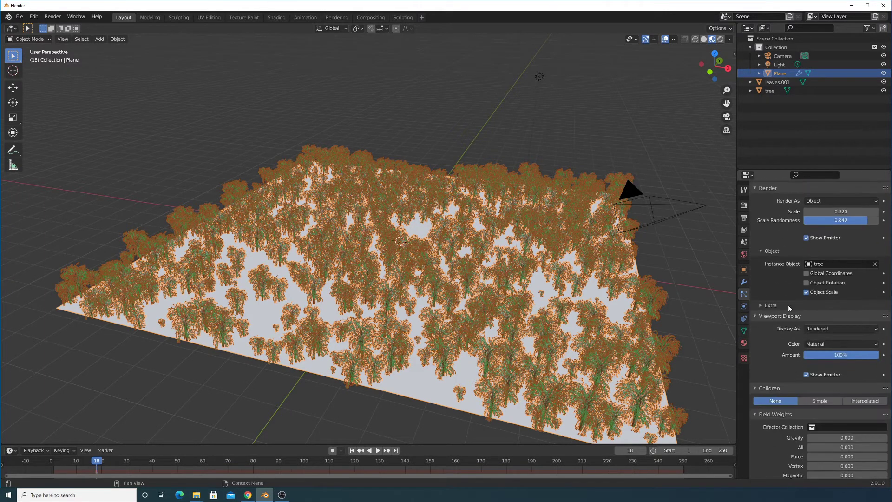
Step: Set the second particle system's render Scale to 0.790 and change its Instance Object to the upright leaves.001 tree
{"action": "scroll", "coordinate": [788, 305], "scroll_direction": "up", "scroll_amount": 4}
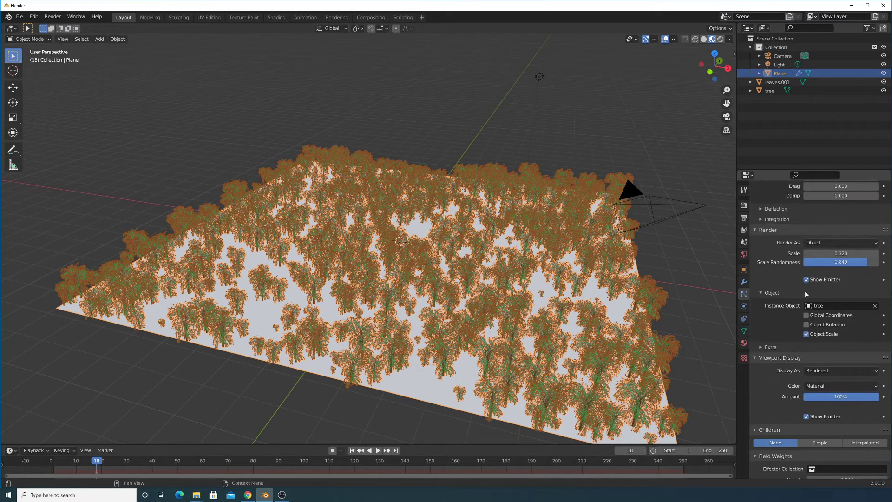
{"action": "left_click_drag", "start_coordinate": [841, 253], "coordinate": [876, 253]}
{"action": "middle_click_drag", "start_coordinate": [494, 297], "coordinate": [576, 288], "text": "shift"}
{"action": "scroll", "coordinate": [470, 211], "scroll_direction": "down", "scroll_amount": 4}
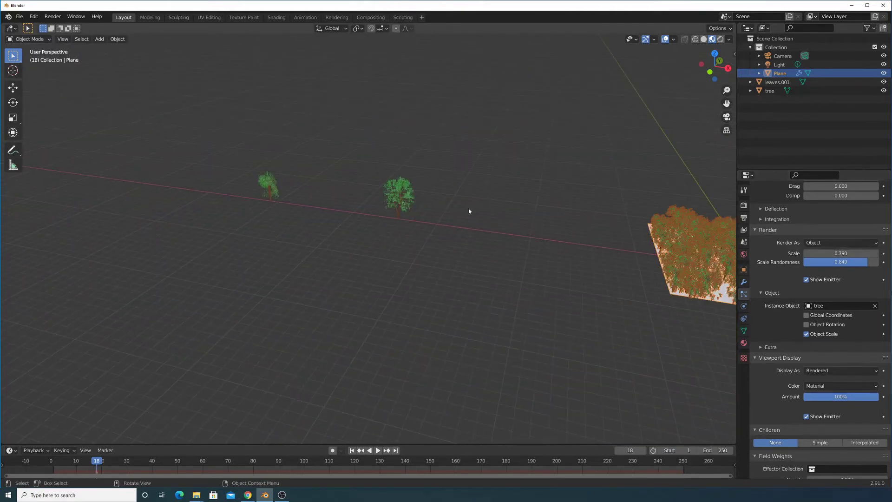
{"action": "middle_click_drag", "start_coordinate": [460, 219], "coordinate": [423, 281], "text": "shift"}
{"action": "scroll", "coordinate": [388, 252], "scroll_direction": "up", "scroll_amount": 5}
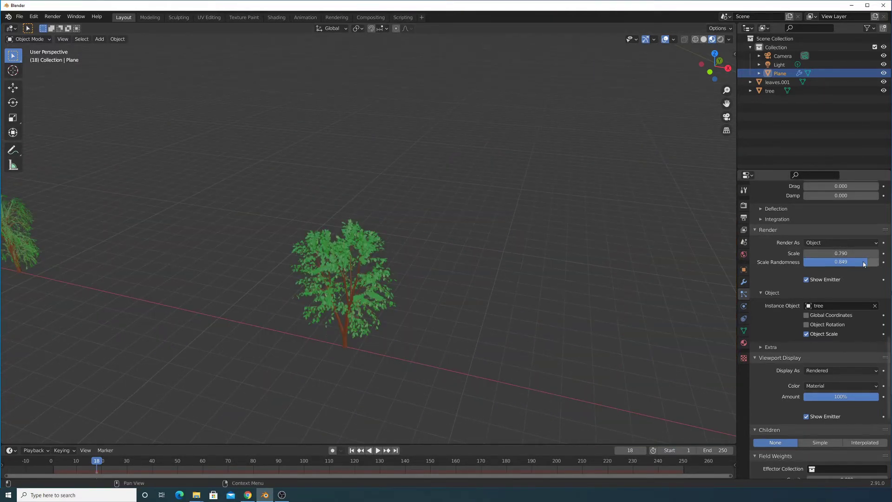
{"action": "scroll", "coordinate": [859, 289], "scroll_direction": "down", "scroll_amount": 3}
{"action": "scroll", "coordinate": [861, 295], "scroll_direction": "down", "scroll_amount": 3}
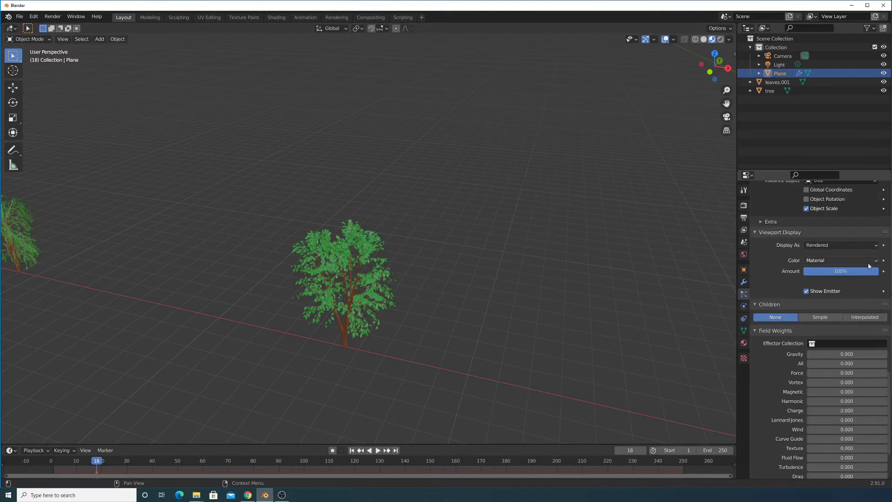
{"action": "scroll", "coordinate": [865, 266], "scroll_direction": "down", "scroll_amount": 4}
{"action": "scroll", "coordinate": [862, 269], "scroll_direction": "up", "scroll_amount": 6}
{"action": "scroll", "coordinate": [862, 274], "scroll_direction": "up", "scroll_amount": 5}
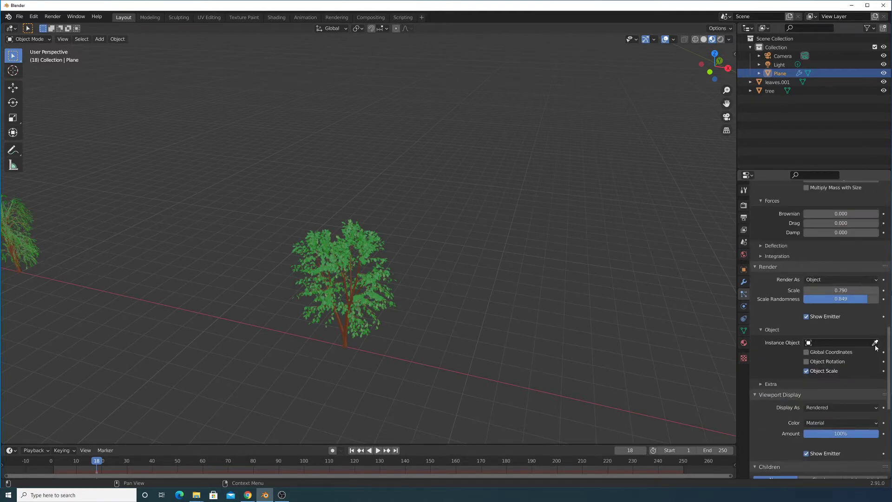
{"action": "left_click", "coordinate": [345, 335]}
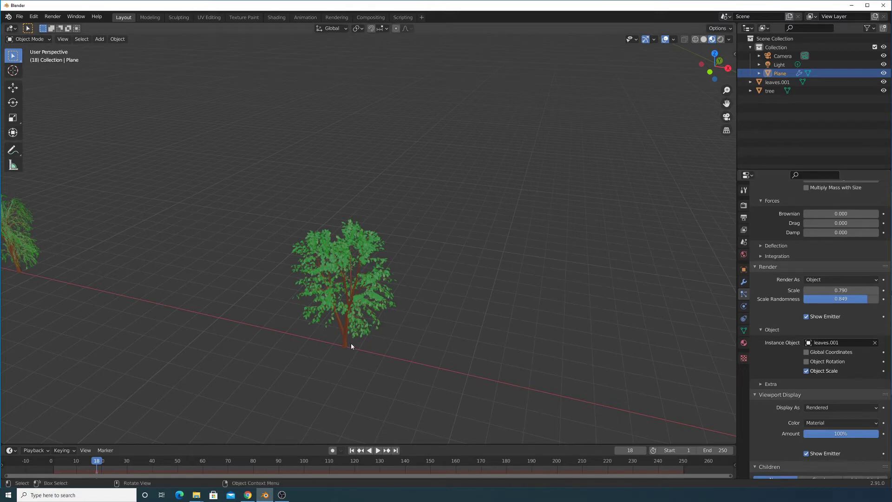
Step: Reduce the render Scale of the leaves.001 particle system to 0.010
{"action": "scroll", "coordinate": [817, 297], "scroll_direction": "up", "scroll_amount": 15}
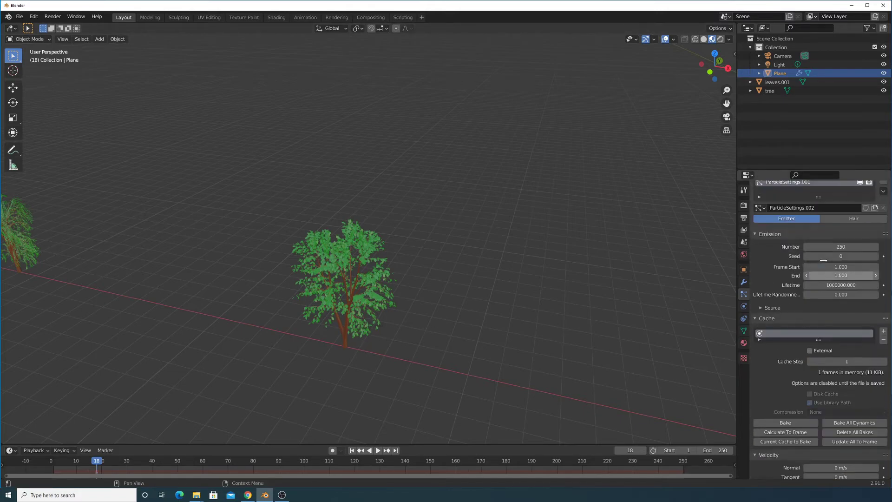
{"action": "scroll", "coordinate": [274, 229], "scroll_direction": "up", "scroll_amount": 10}
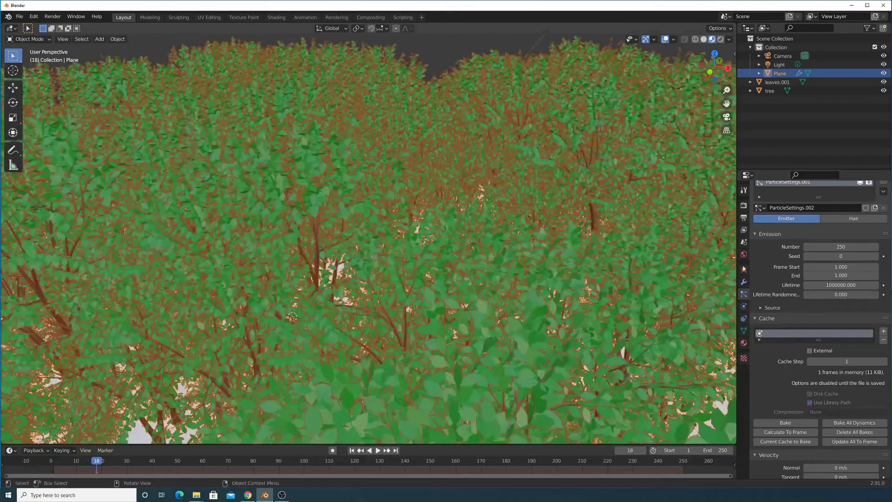
{"action": "scroll", "coordinate": [828, 299], "scroll_direction": "up", "scroll_amount": 2}
{"action": "scroll", "coordinate": [841, 321], "scroll_direction": "down", "scroll_amount": 15}
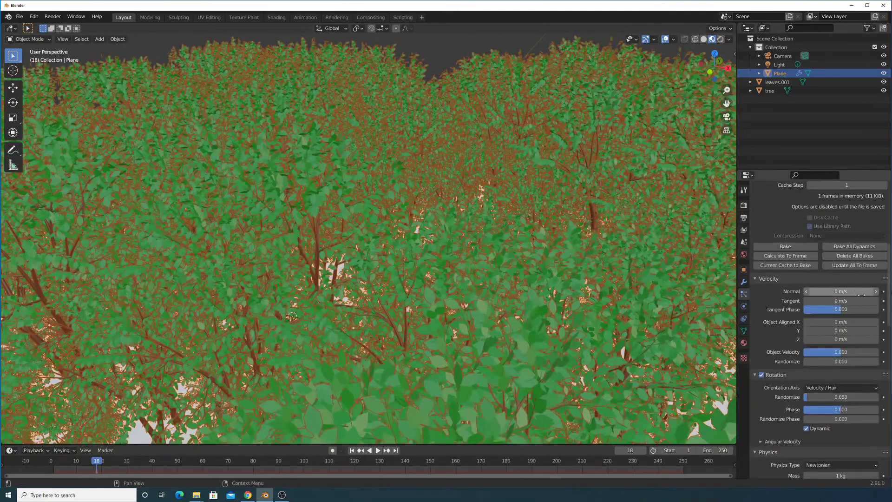
{"action": "scroll", "coordinate": [843, 328], "scroll_direction": "down", "scroll_amount": 5}
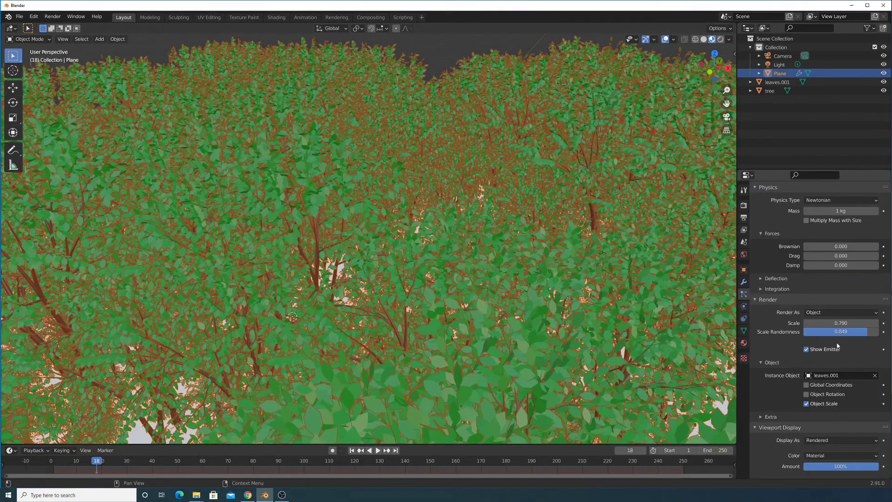
{"action": "left_click_drag", "start_coordinate": [855, 323], "coordinate": [830, 330]}
{"action": "key", "text": "i"}
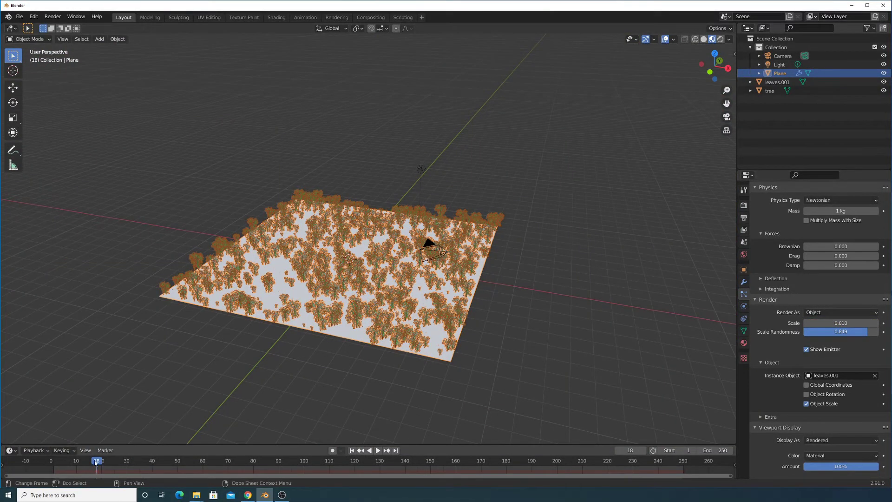
Step: Keyframe the leaves.001 particle system's Scale of 0.010 at frame 1
{"action": "scroll", "coordinate": [370, 339], "scroll_direction": "up", "scroll_amount": 6}
{"action": "scroll", "coordinate": [412, 329], "scroll_direction": "down", "scroll_amount": 4}
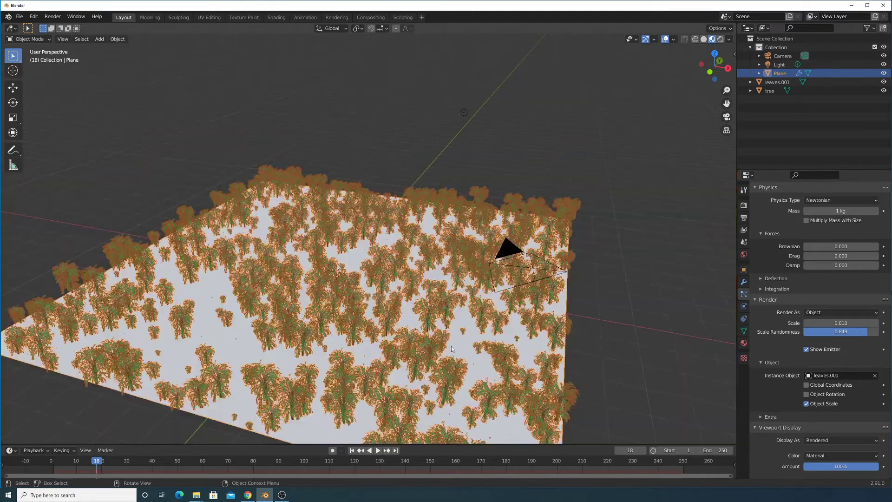
{"action": "middle_click_drag", "start_coordinate": [469, 353], "coordinate": [288, 398]}
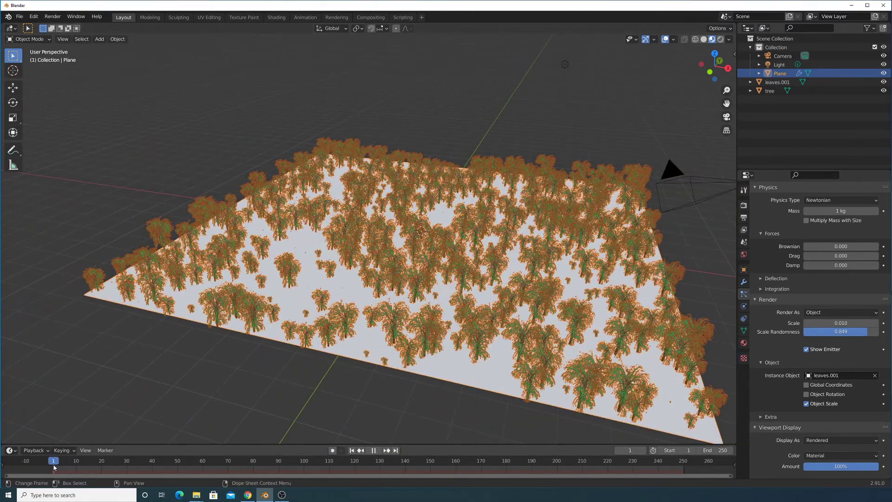
{"action": "left_click", "coordinate": [373, 450]}
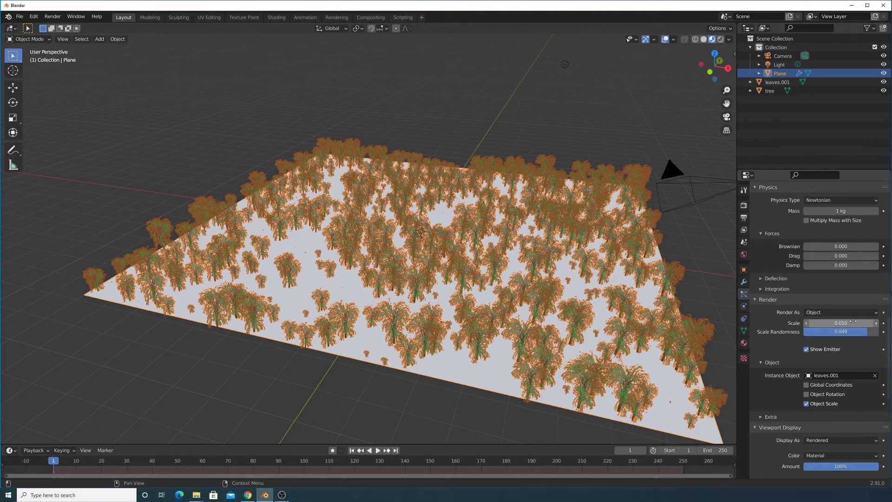
{"action": "key", "text": "i"}
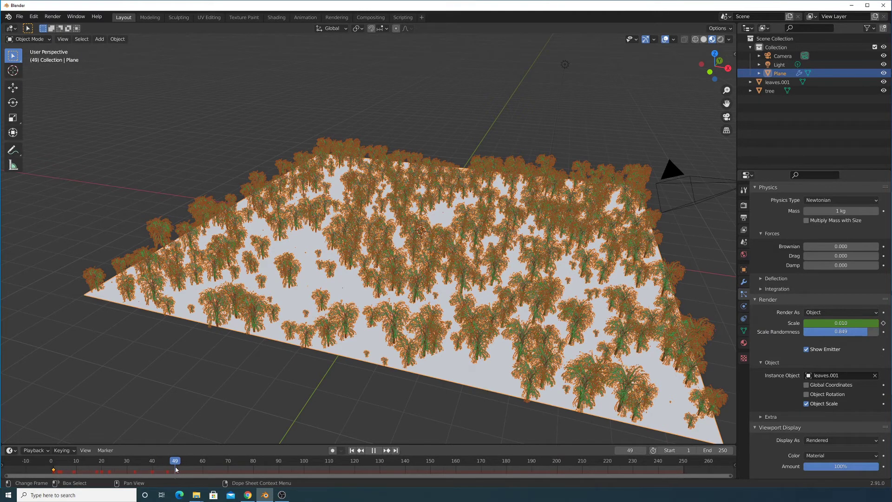
Step: Set the leaves.001 particle system's Scale to 1 at frame 50 and keyframe it
{"action": "key", "text": "space"}
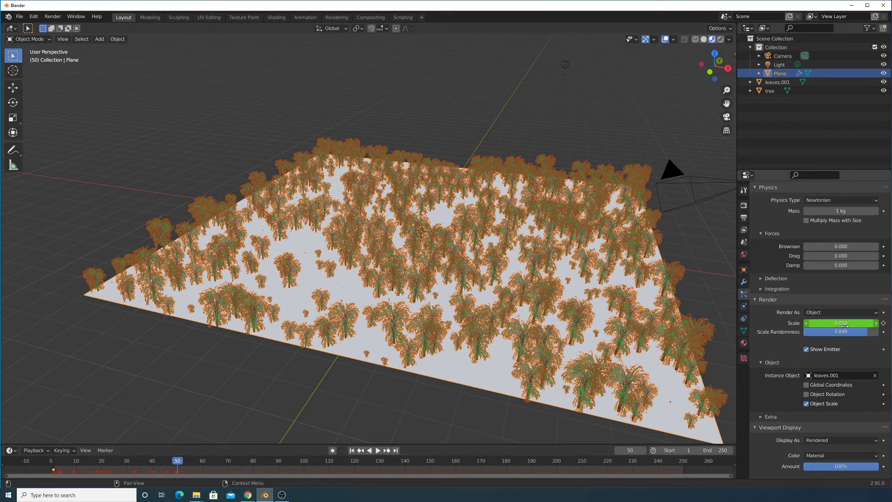
{"action": "type", "text": "1"}
{"action": "key", "text": "Return"}
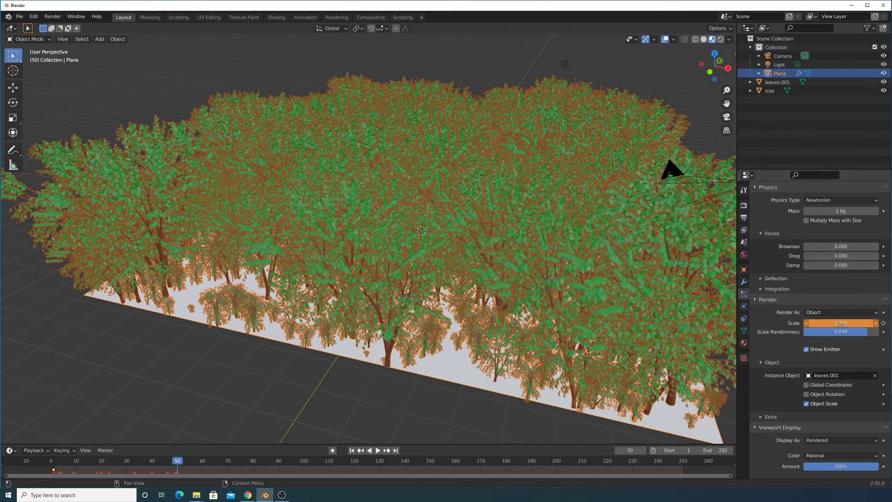
{"action": "key", "text": "i"}
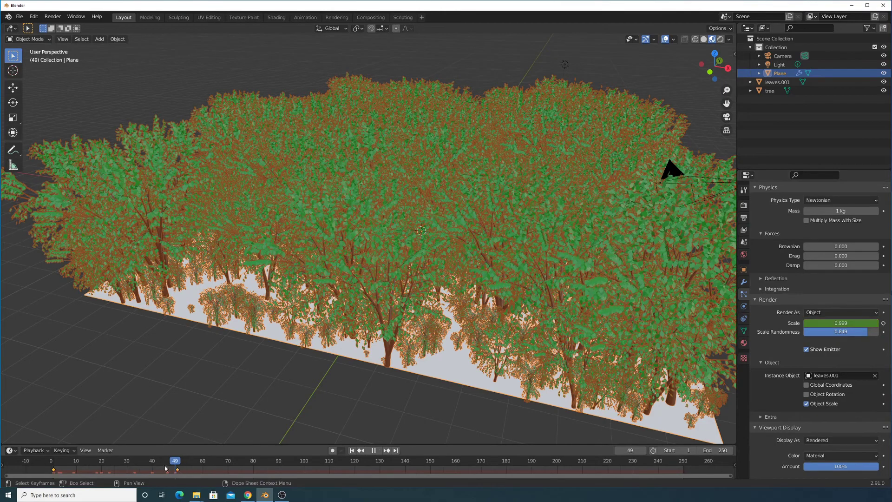
Step: Play the animation from frame 1 to check the growth of the scattered trees
{"action": "left_click_drag", "start_coordinate": [165, 467], "coordinate": [59, 474]}
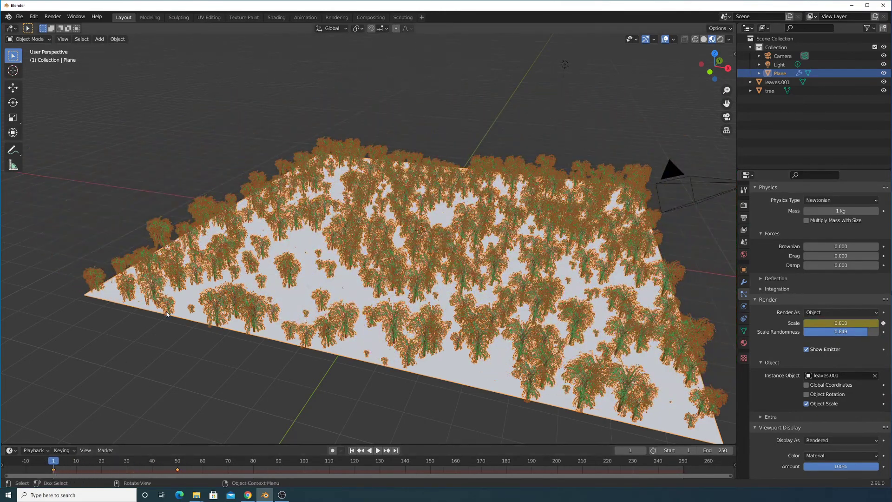
{"action": "key", "text": "space"}
{"action": "key", "text": "space"}
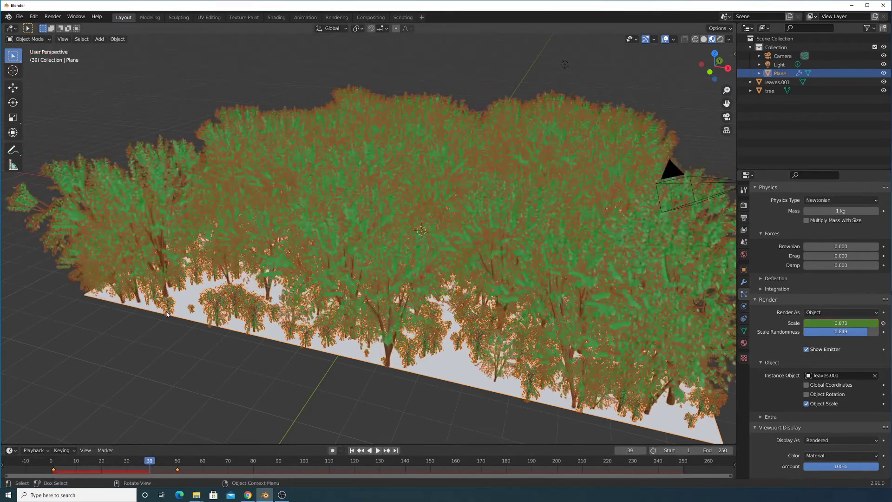
{"action": "key", "text": "space"}
{"action": "left_click_drag", "start_coordinate": [53, 462], "coordinate": [55, 463]}
{"action": "key", "text": "space"}
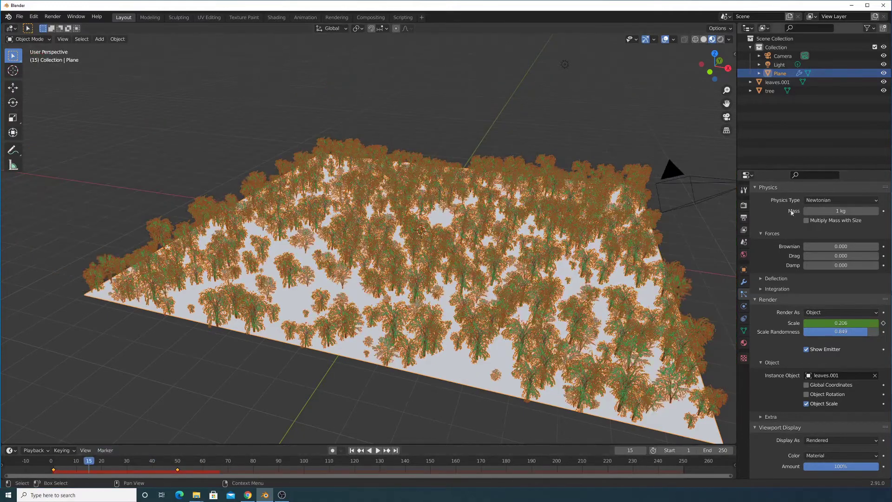
Step: Set the scene's end frame to 50 and play the animation, viewing the growing forest from another angle
{"action": "left_click", "coordinate": [744, 205]}
{"action": "left_click", "coordinate": [744, 219]}
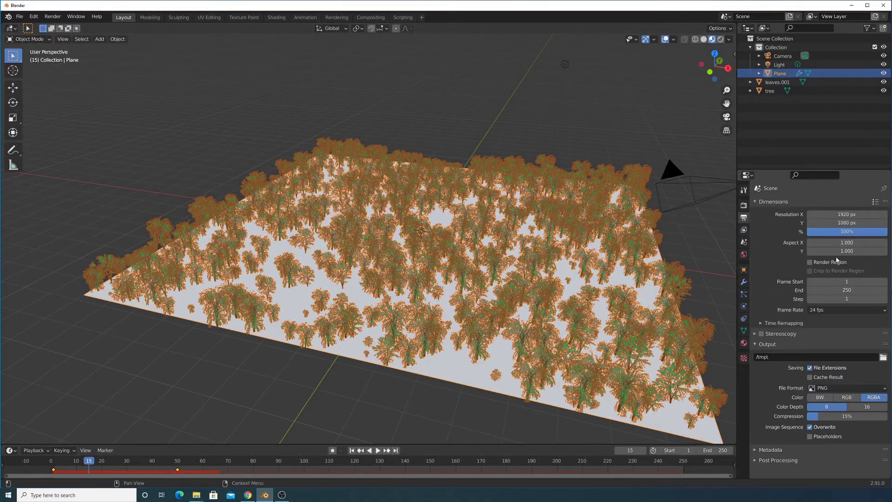
{"action": "left_click", "coordinate": [850, 290]}
{"action": "type", "text": "50"}
{"action": "key", "text": "Return"}
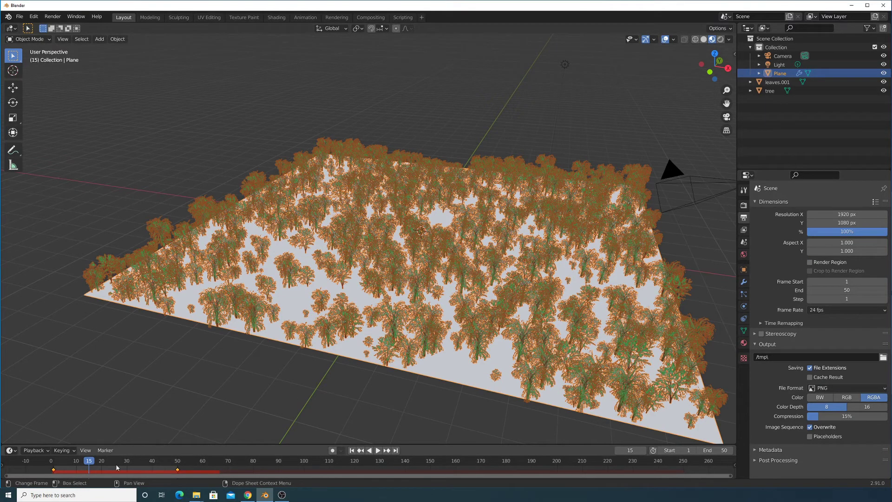
{"action": "key", "text": "space"}
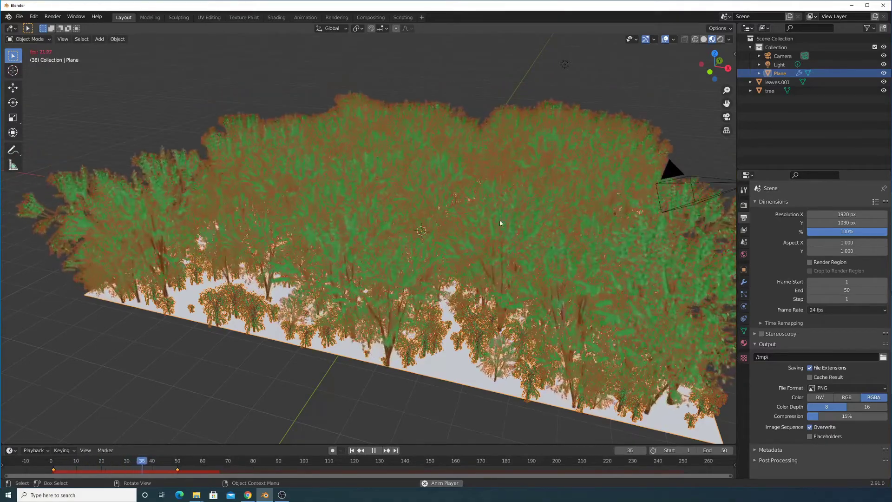
{"action": "mouse_move", "coordinate": [497, 223]}
{"action": "middle_mouse_down"}
{"action": "mouse_move", "coordinate": [483, 222]}
{"action": "mouse_move", "coordinate": [492, 225]}
{"action": "middle_mouse_up"}
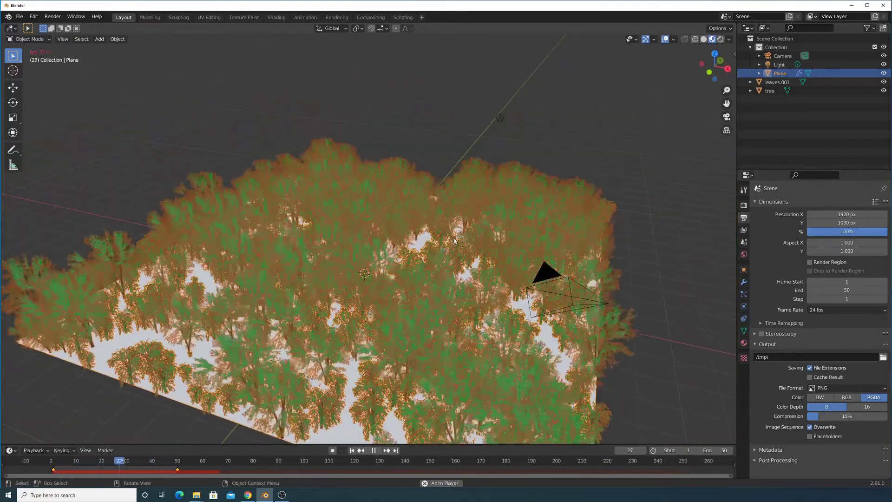